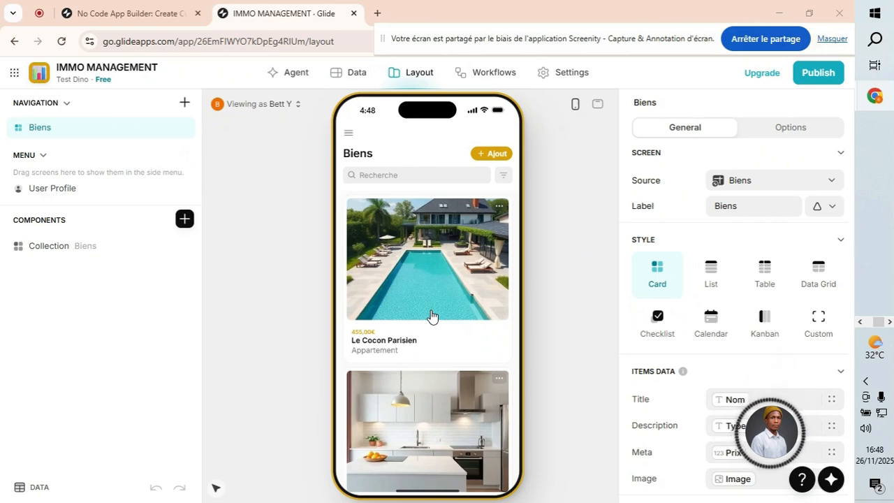
Switch to the Data view to see the Biens table's seven properties.
click(358, 79)
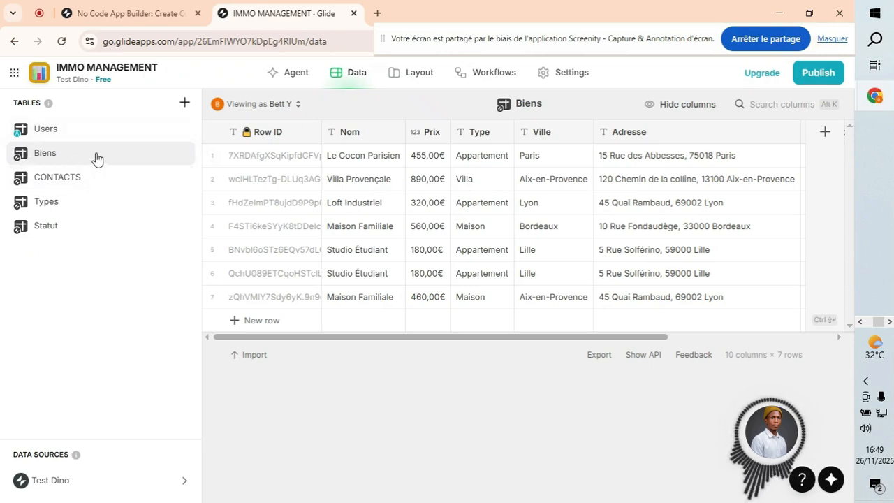
Scroll through the Biens table, then look through the Types, Statut and CONTACTS tables.
drag(310, 342, 701, 340)
drag(454, 338, 365, 354)
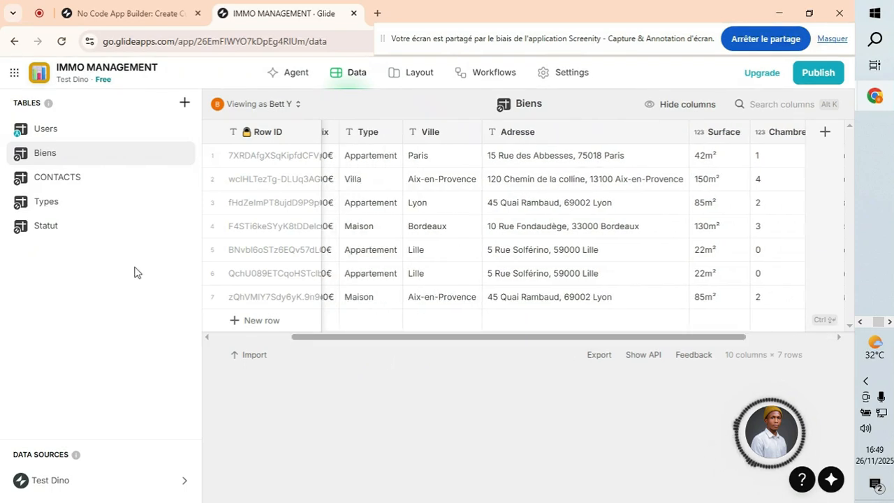
click(42, 206)
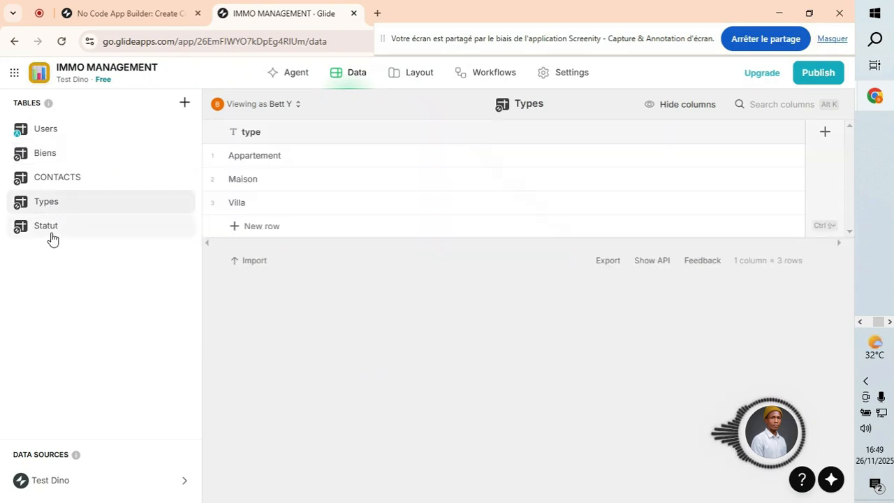
click(50, 234)
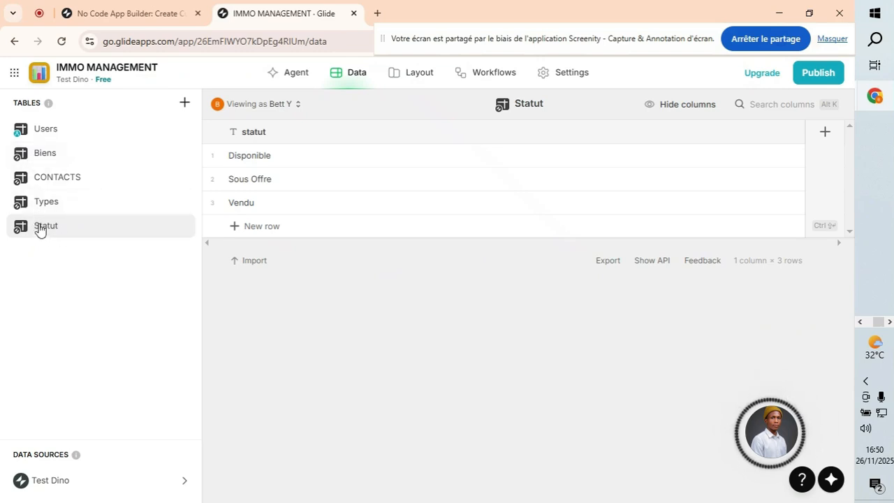
click(43, 180)
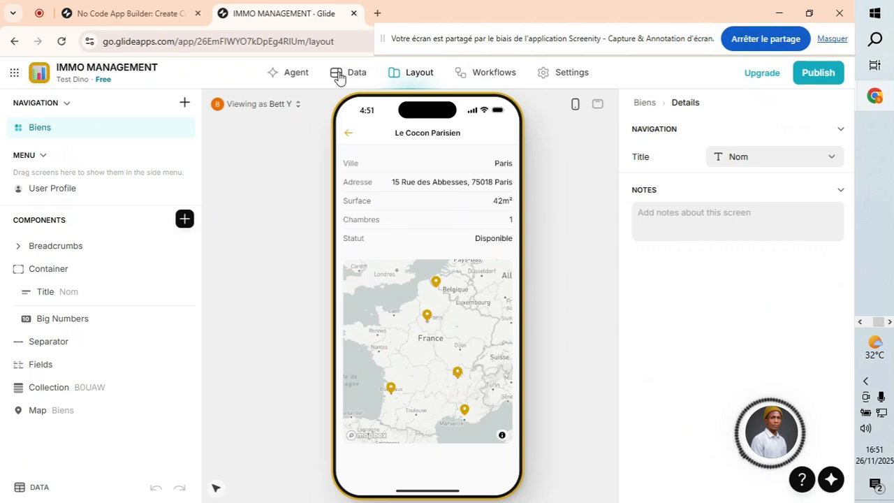
Open the CONTACTS data table and start adding a new column to it.
click(339, 74)
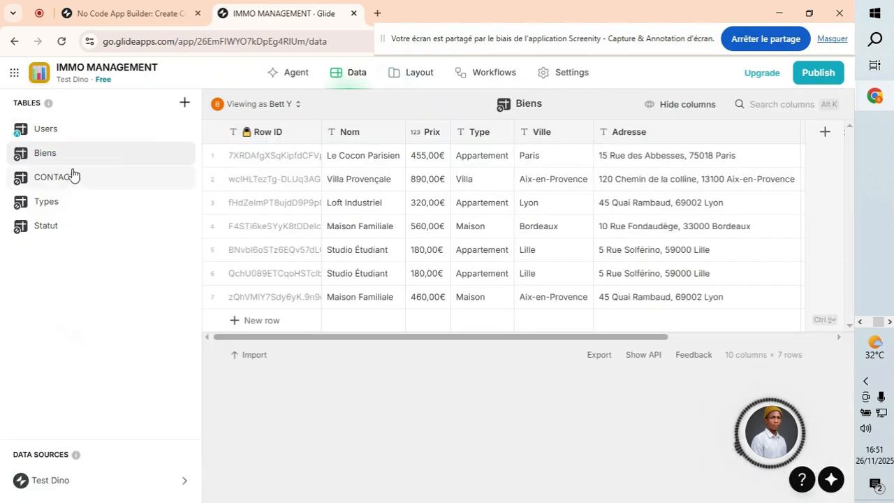
click(60, 180)
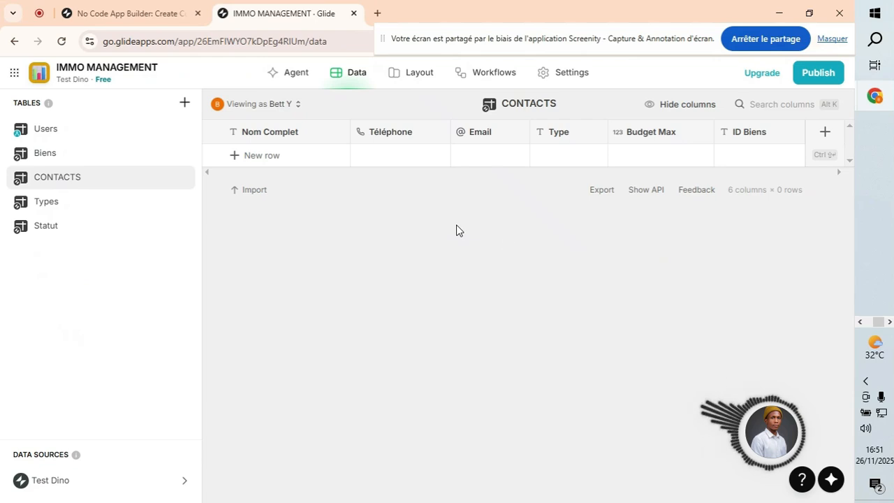
click(826, 134)
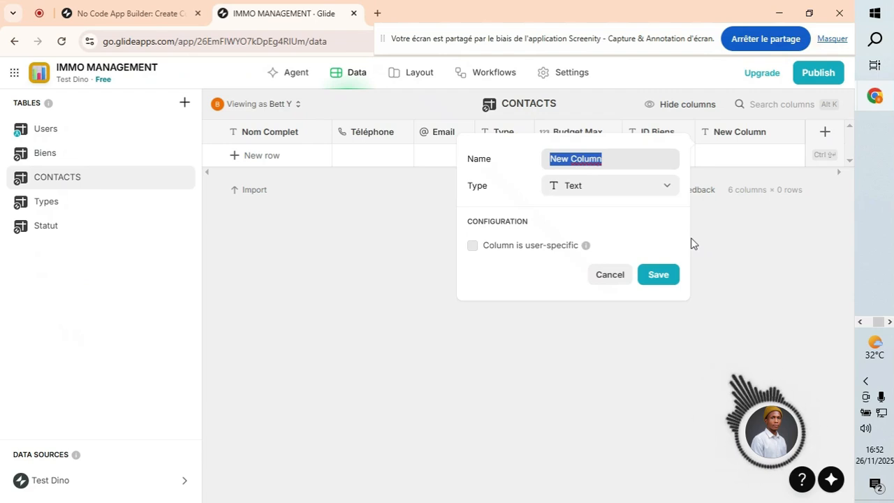
Name the new column 'Téléphone', using the spellcheck suggestion for the accents.
text(Telephone)
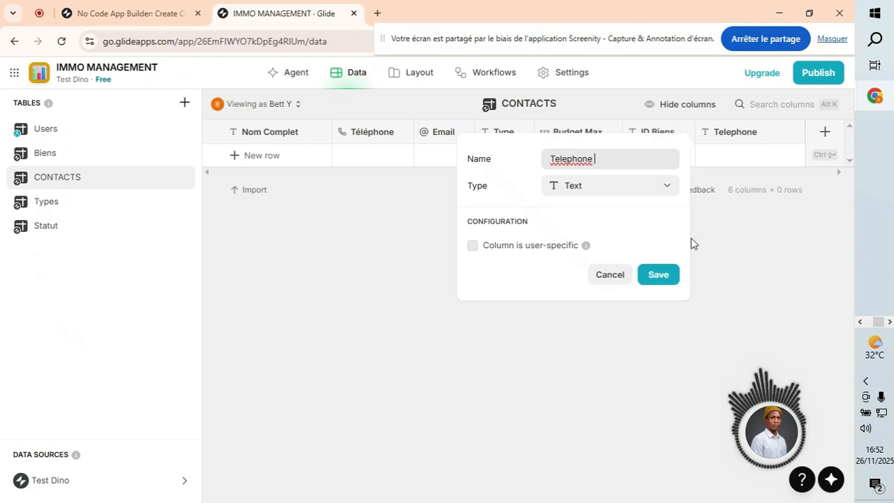
double_click(570, 159)
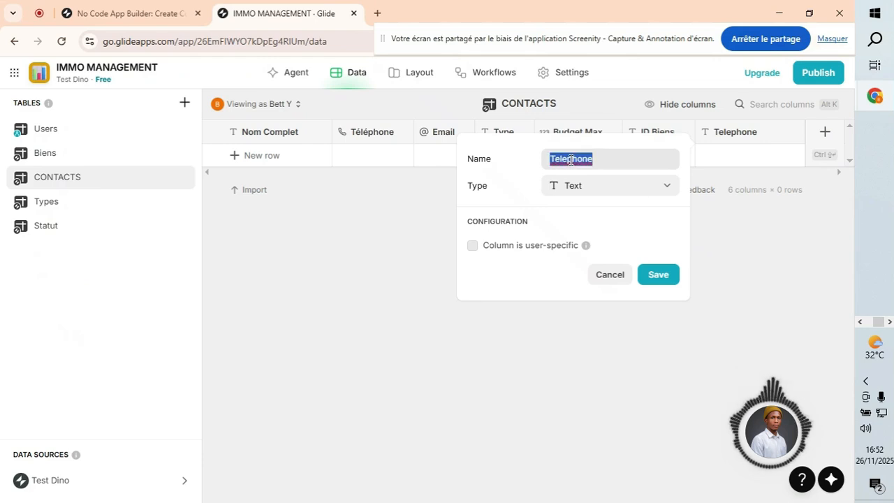
right_click(571, 159)
click(595, 175)
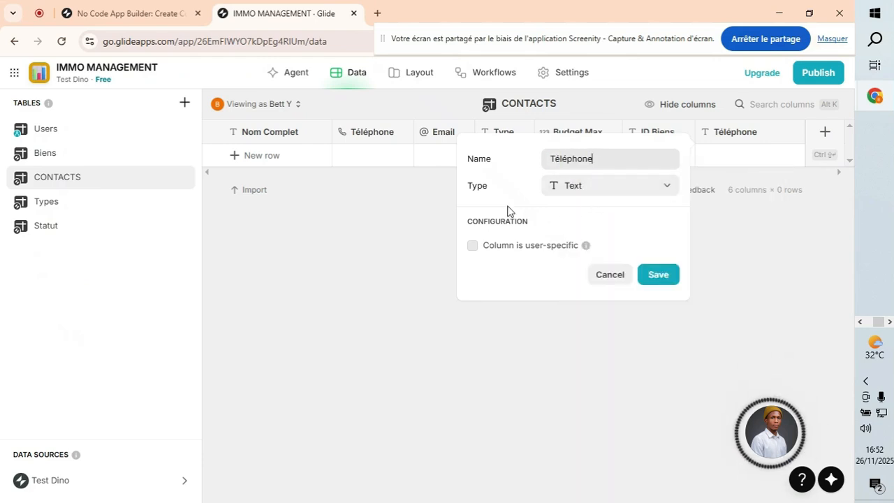
Try the Phone Number column type, then set the type back to Text.
click(594, 188)
click(593, 190)
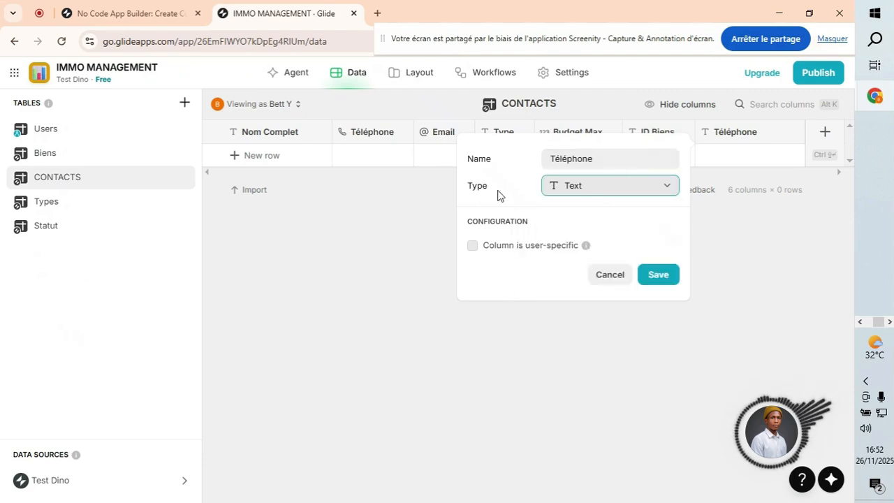
click(618, 187)
mouse_move(539, 233)
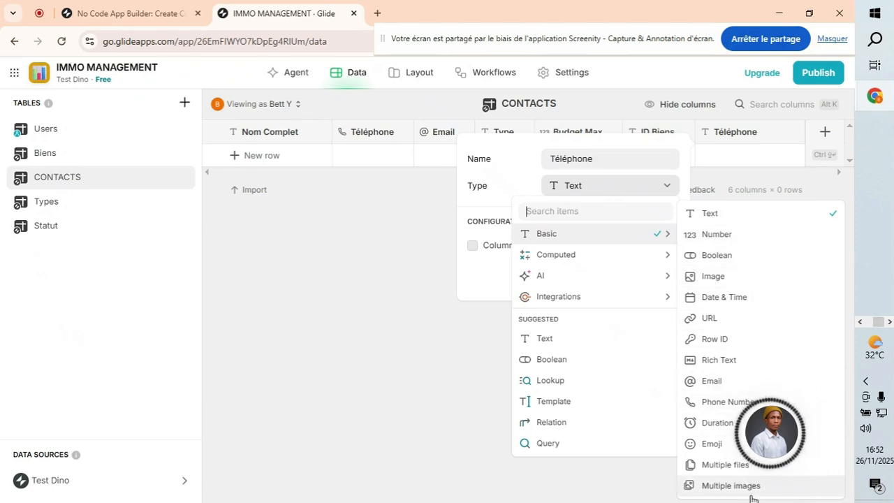
click(717, 408)
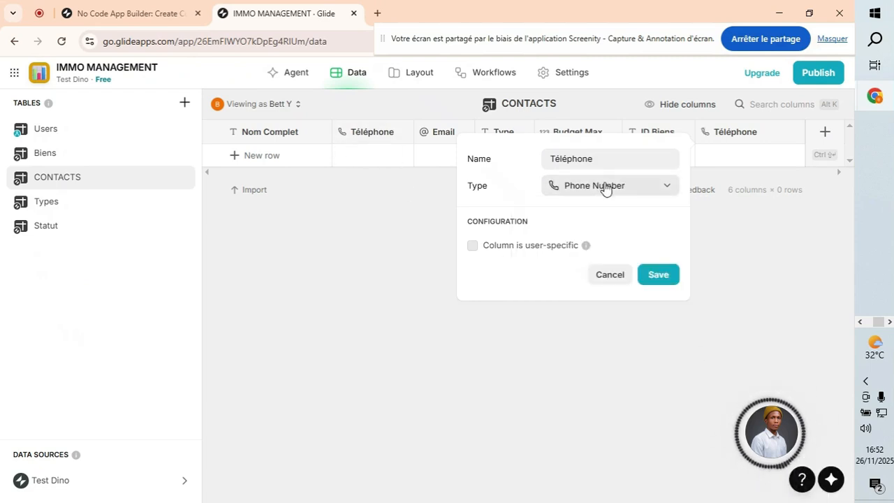
double_click(598, 160)
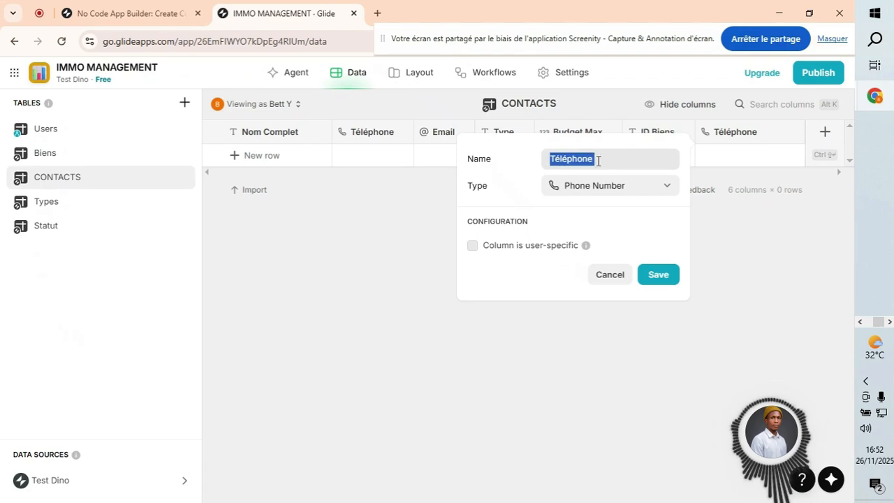
click(615, 192)
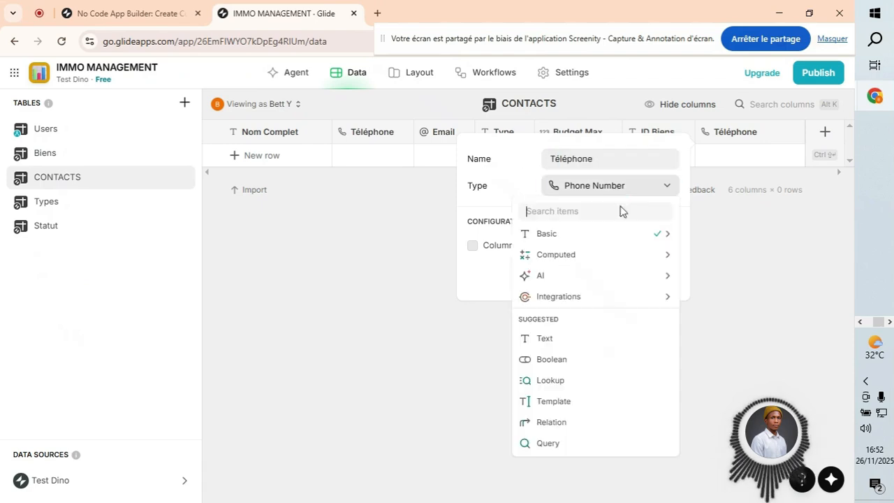
mouse_move(661, 231)
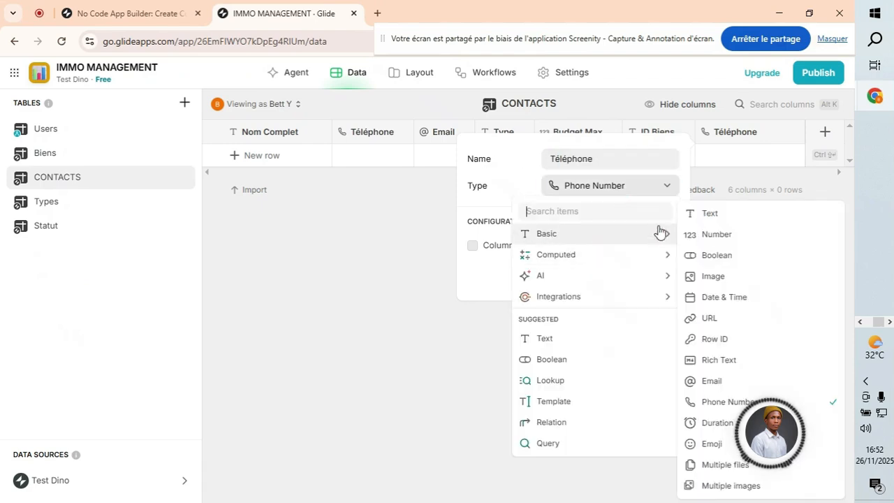
click(710, 212)
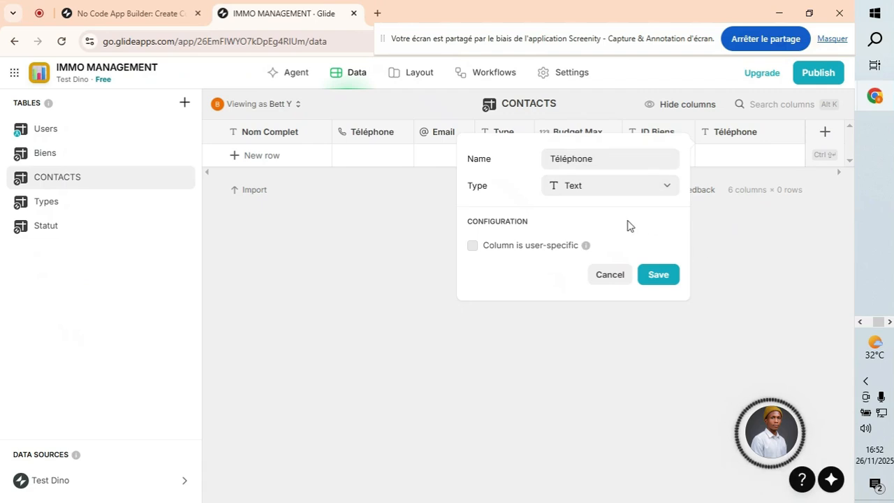
Try the Email and Number types, then close the settings without adding the column.
click(579, 192)
click(546, 237)
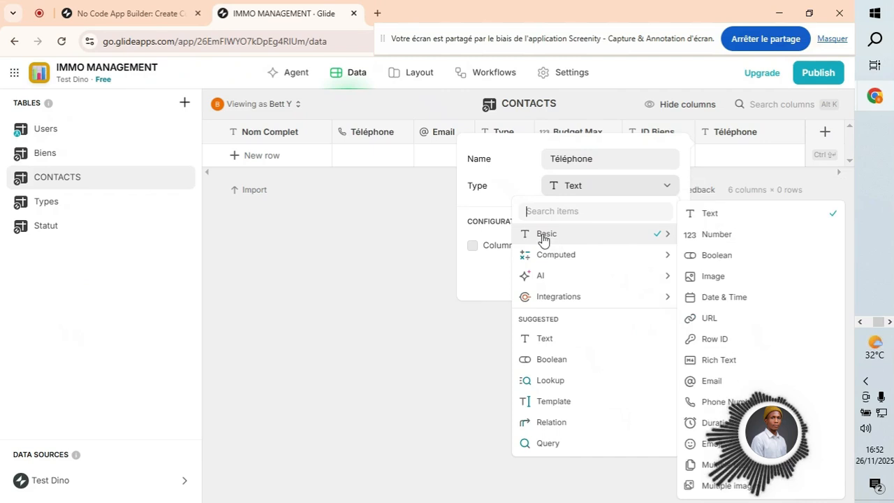
click(712, 381)
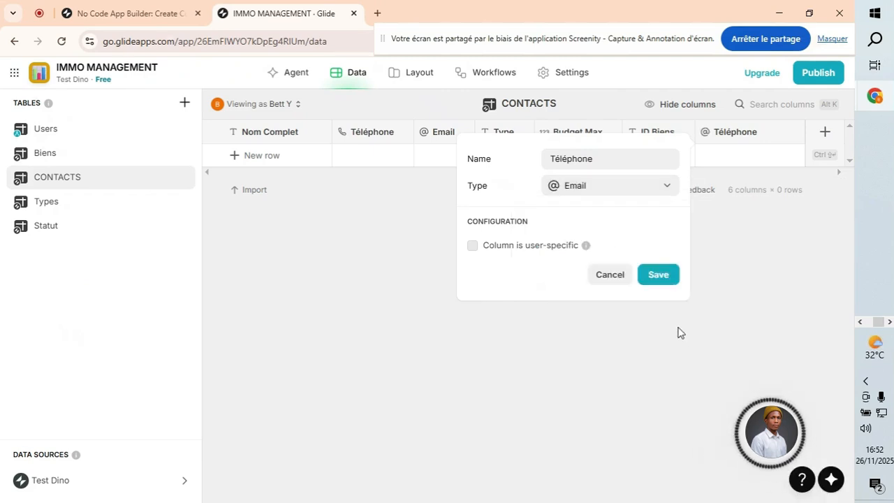
click(604, 193)
click(589, 237)
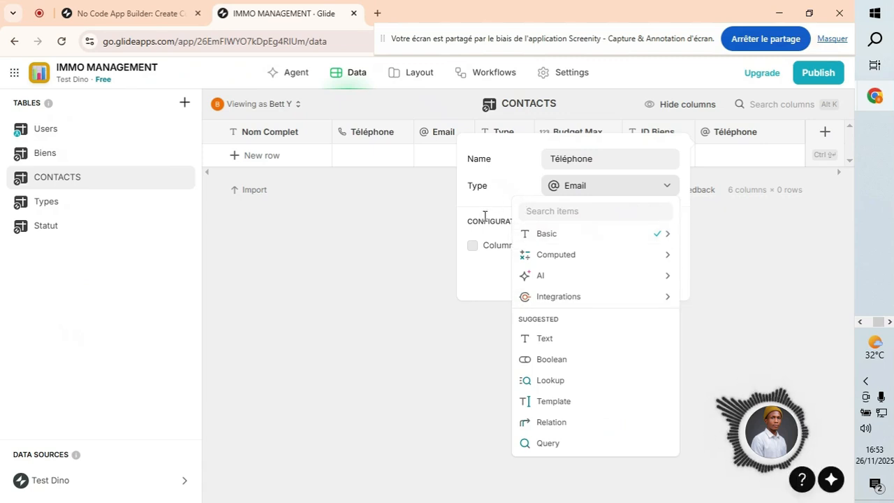
double_click(580, 160)
mouse_move(559, 241)
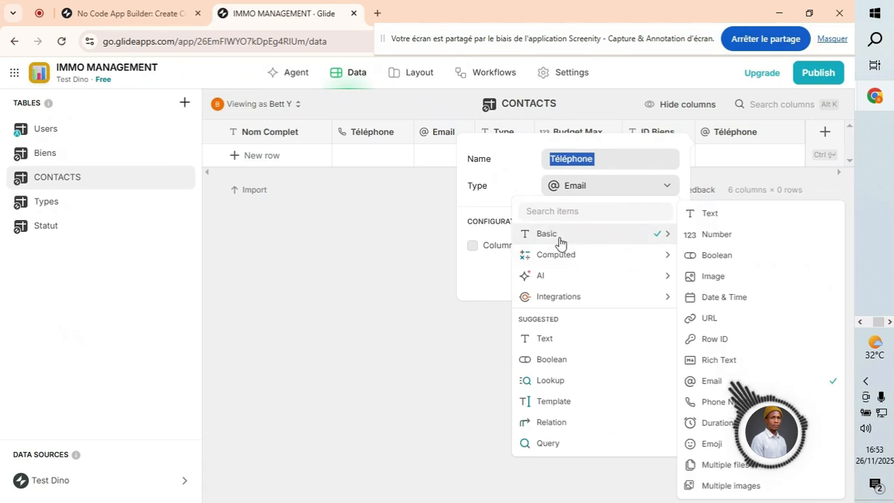
click(716, 234)
click(637, 414)
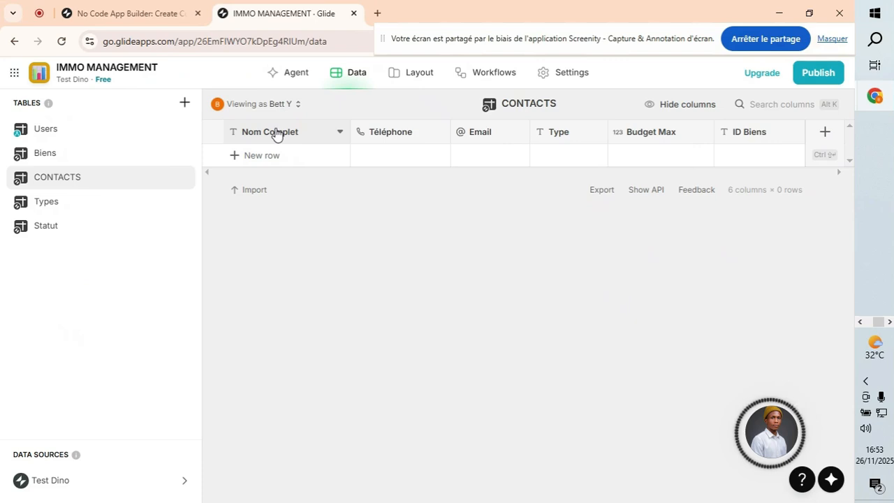
In the layout editor, browse the Biens list and review Le Cocon Parisien's details screen.
click(402, 75)
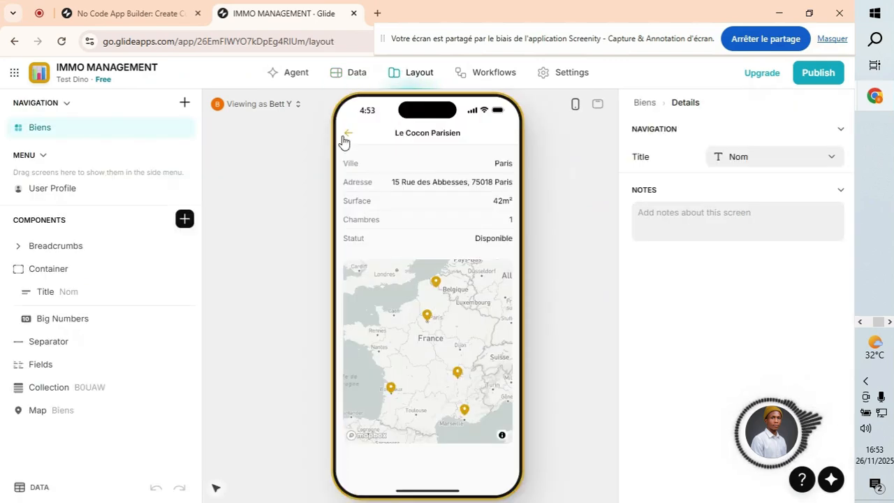
click(351, 137)
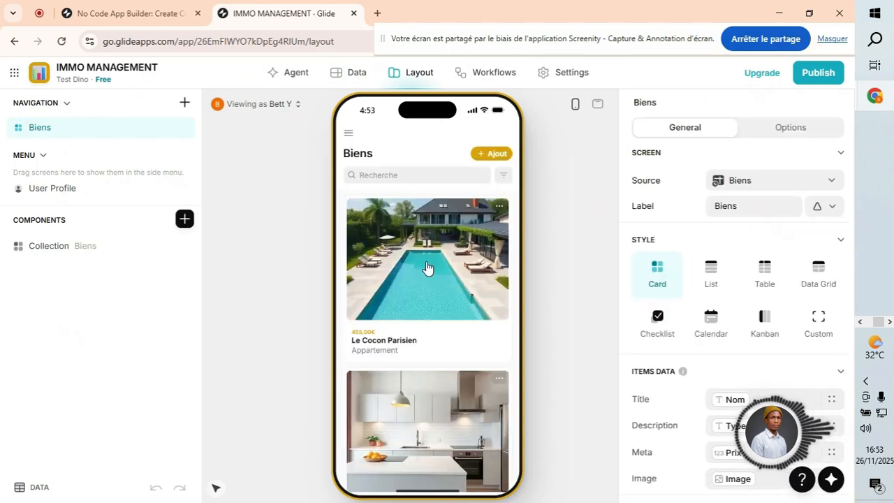
scroll(388, 322, down, 3)
scroll(387, 321, up, 4)
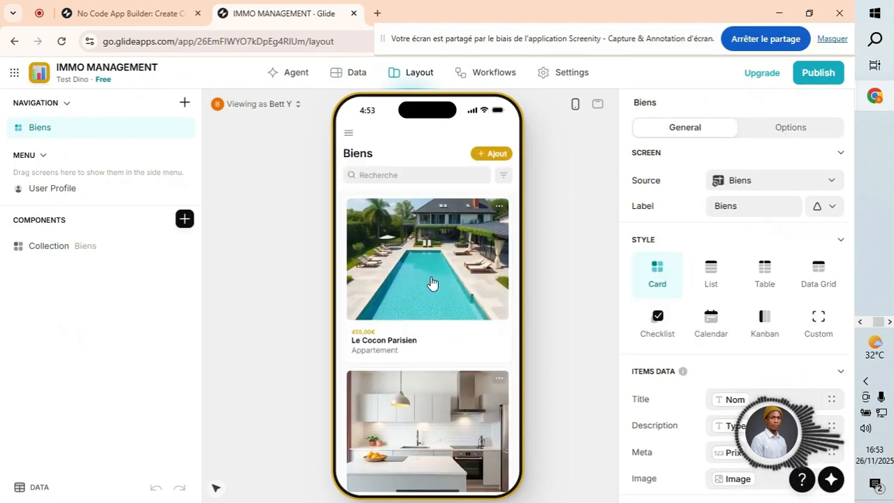
click(433, 290)
scroll(426, 349, down, 2)
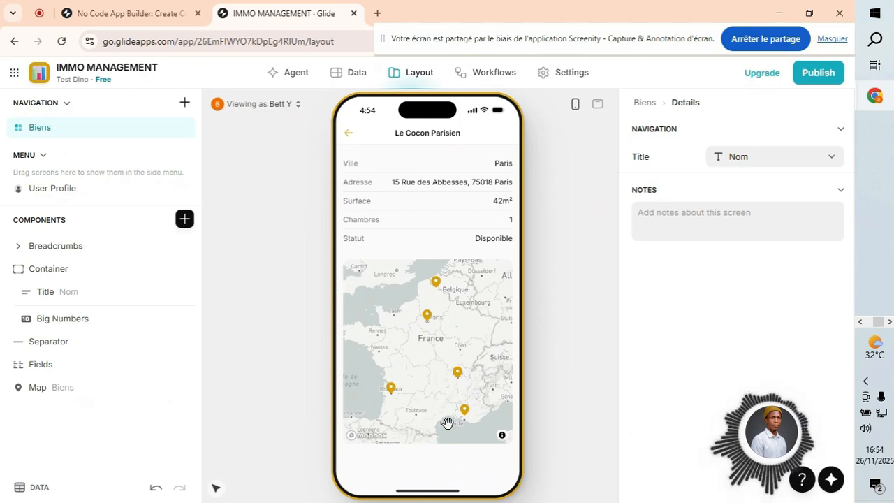
scroll(416, 398, down, 4)
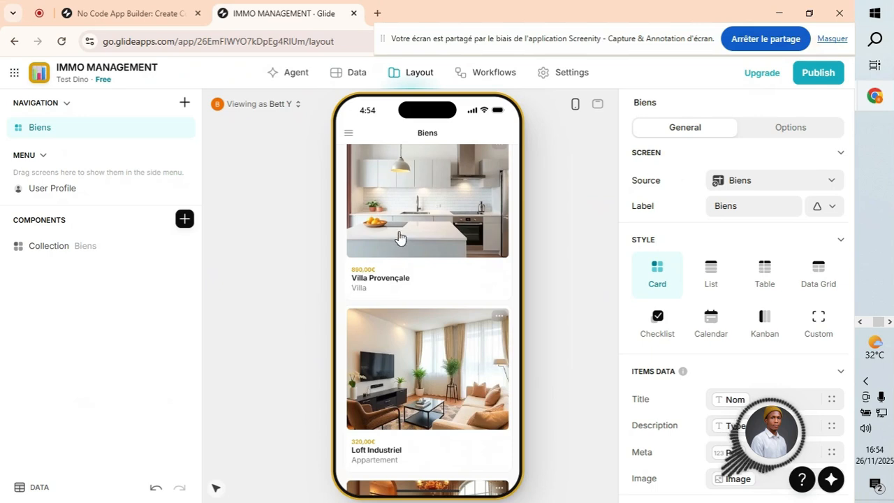
scroll(395, 245, up, 3)
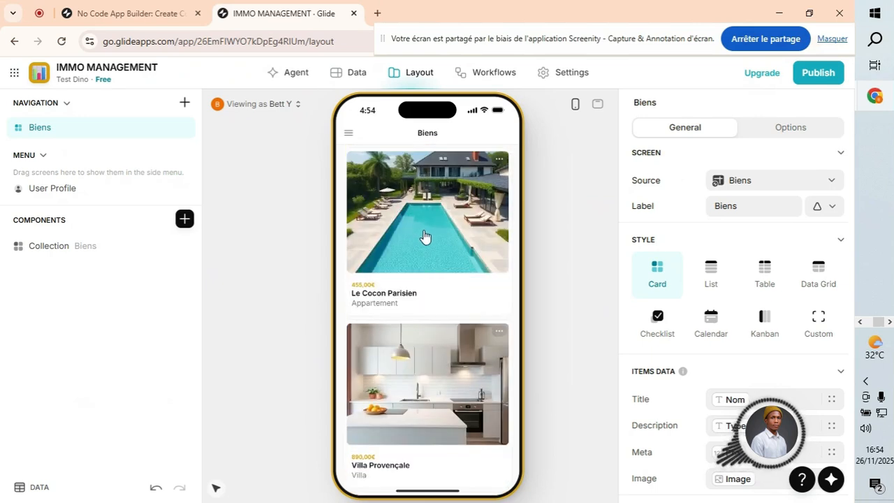
click(440, 292)
scroll(445, 354, down, 2)
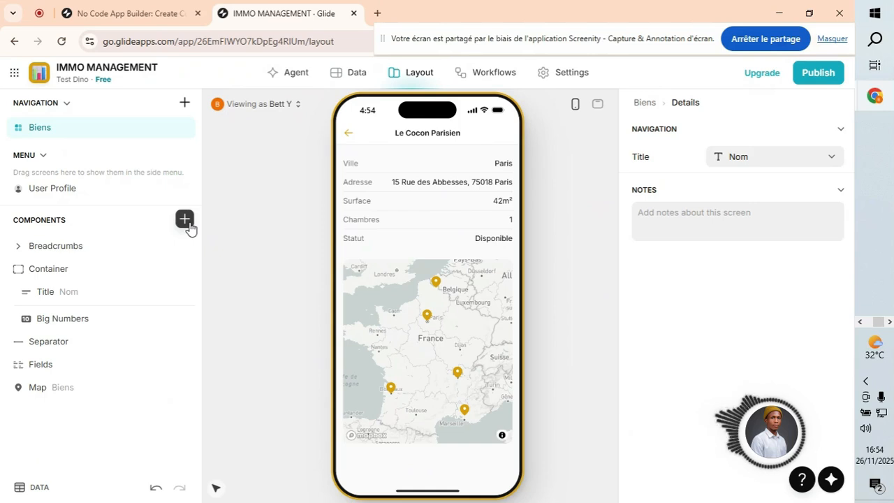
click(349, 134)
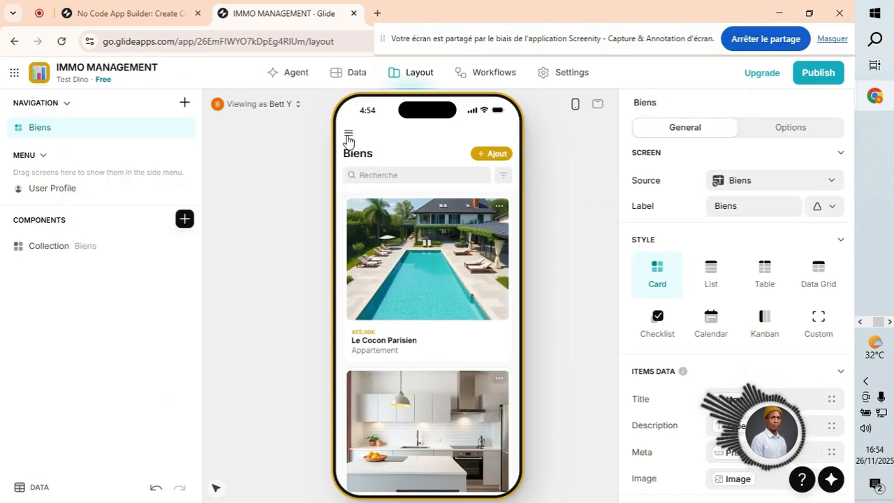
Recheck the CONTACTS table, then return to Le Cocon Parisien's details in the layout editor.
click(342, 75)
click(81, 186)
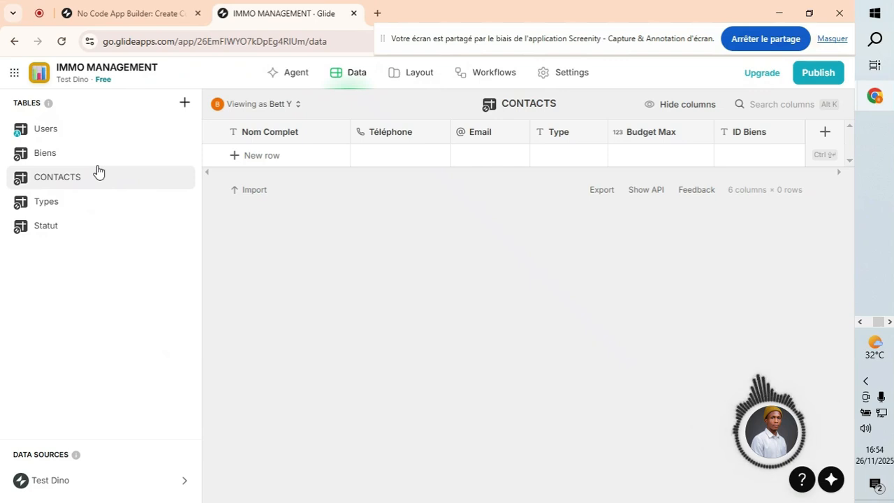
click(412, 74)
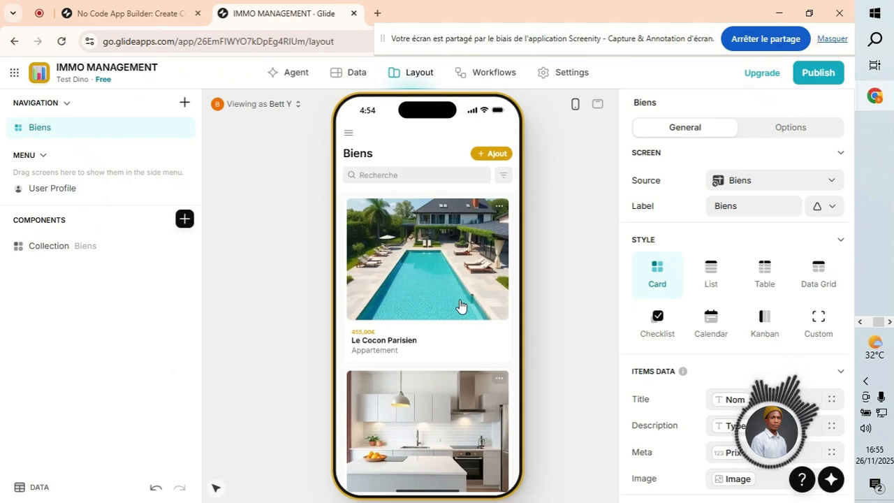
click(435, 290)
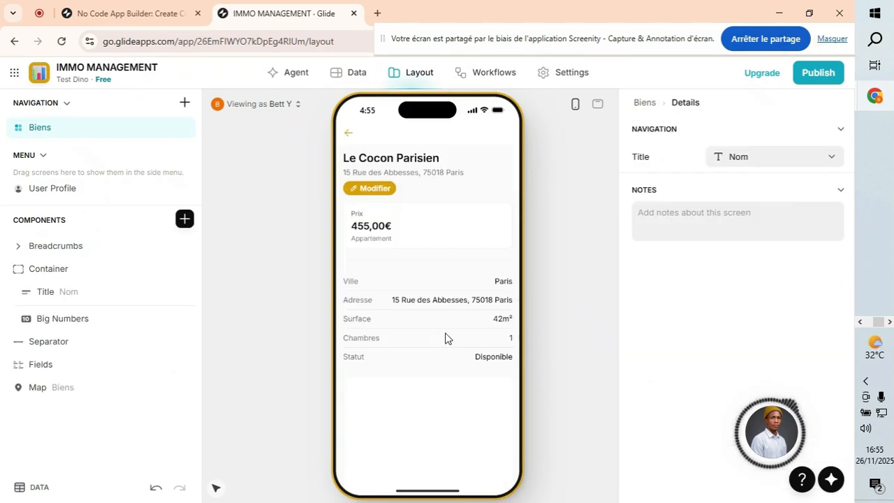
scroll(426, 293, down, 2)
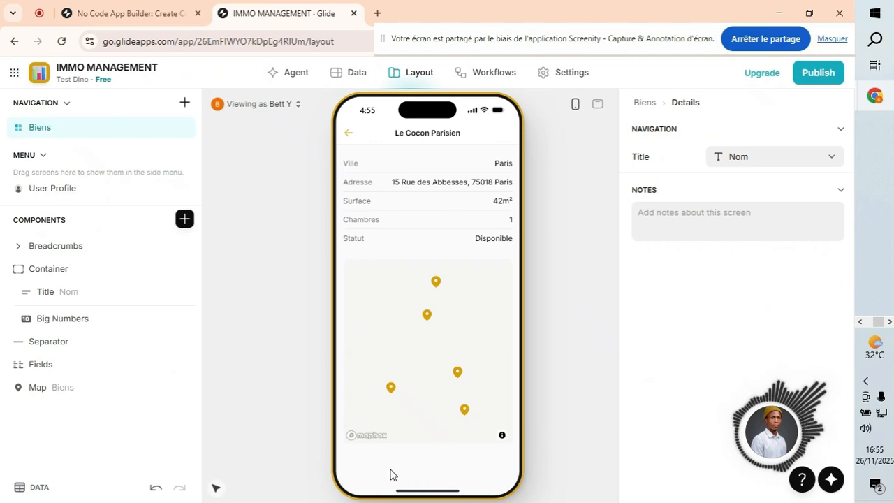
click(340, 77)
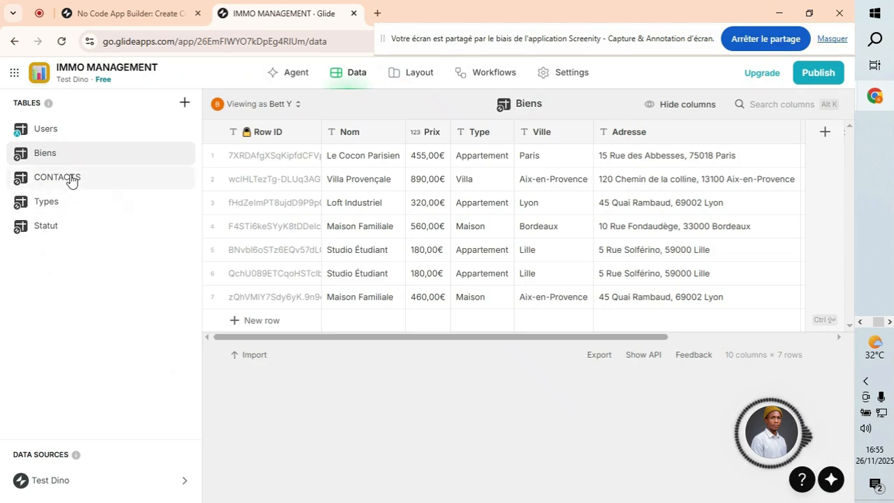
click(100, 181)
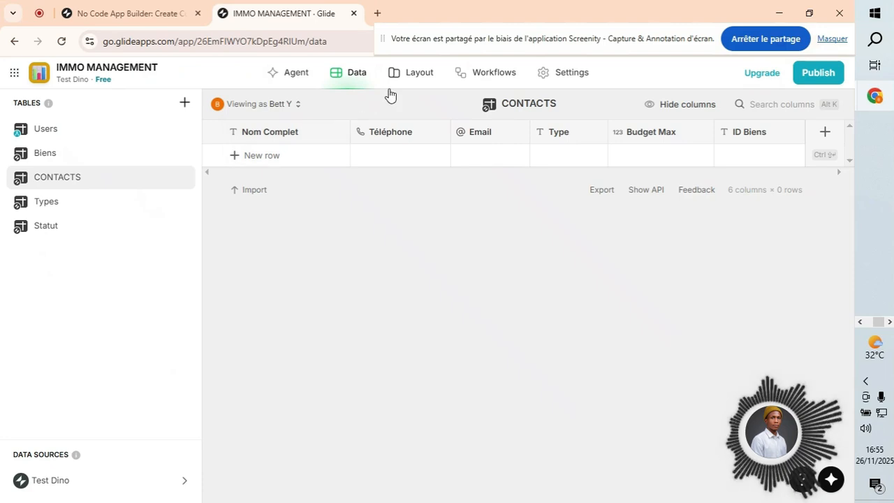
click(412, 73)
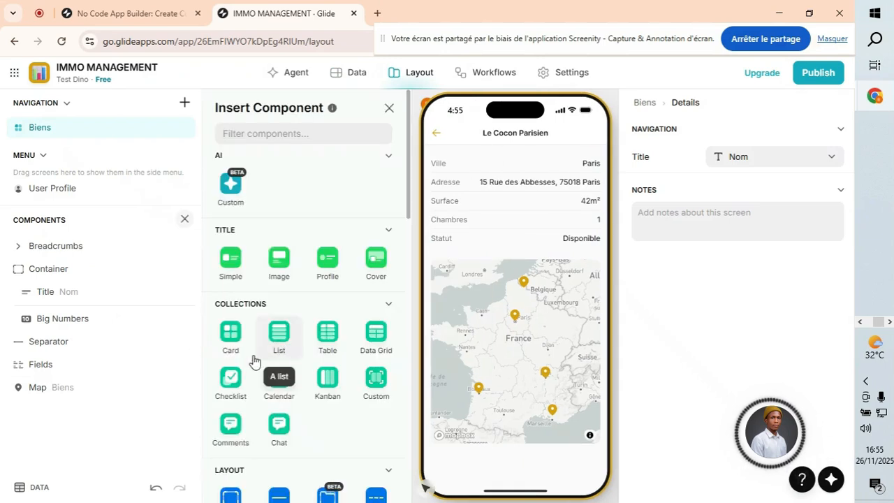
Add a List collection to the details screen, sourced from the CONTACTS table.
click(278, 335)
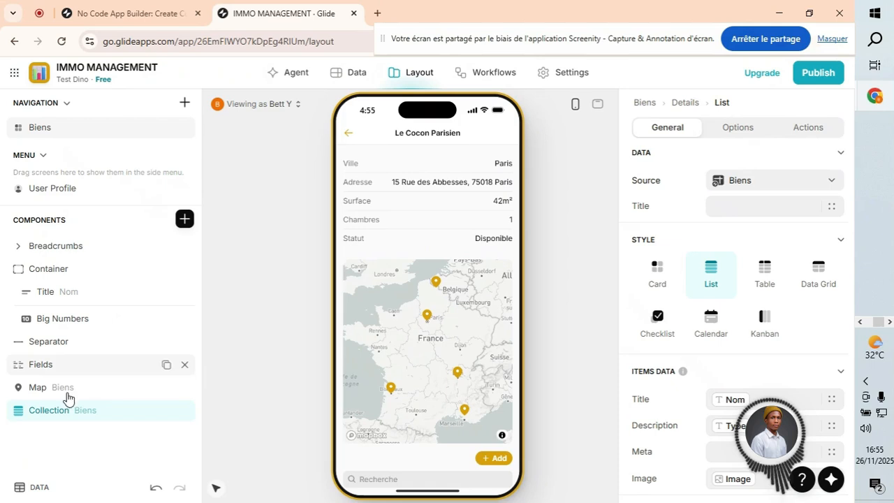
click(778, 181)
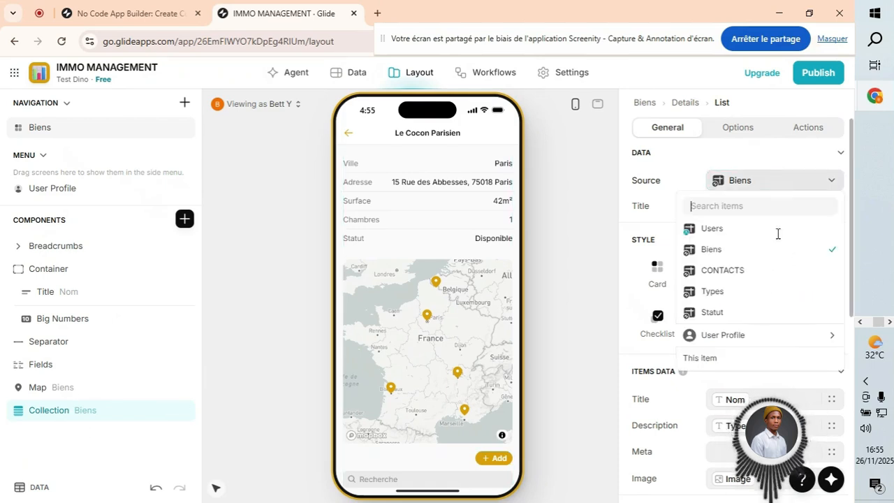
click(763, 277)
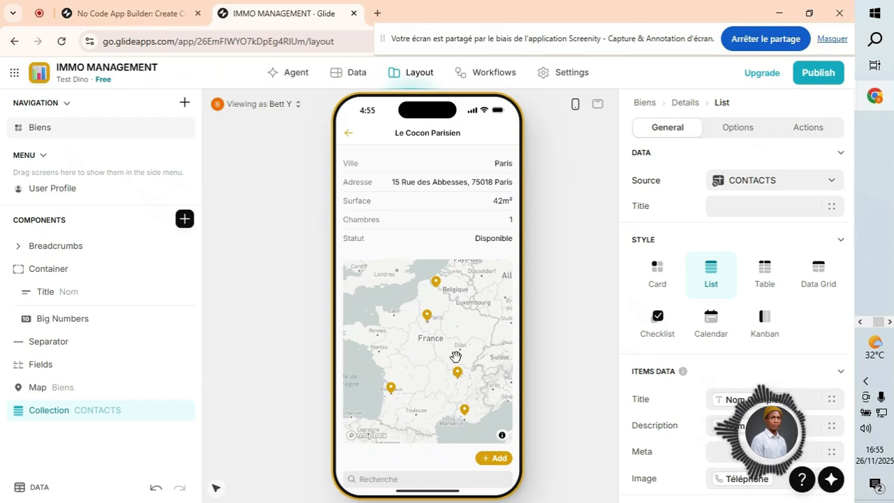
scroll(471, 381, down, 3)
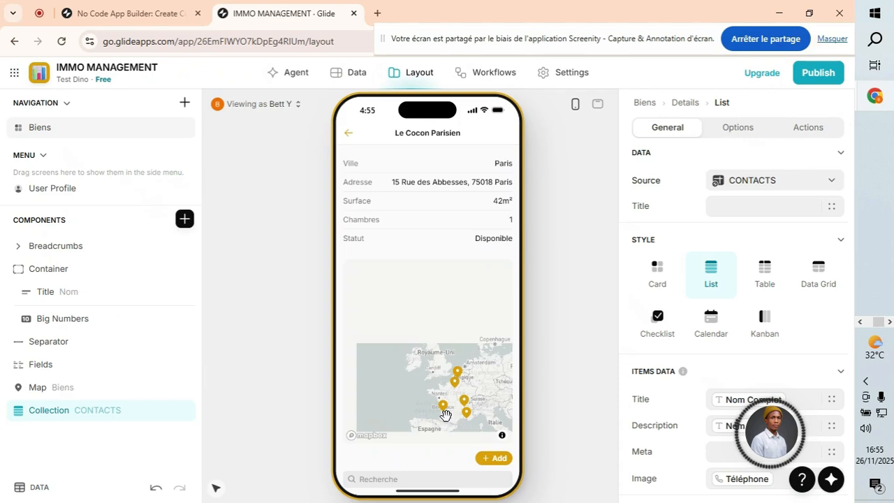
scroll(423, 457, down, 1)
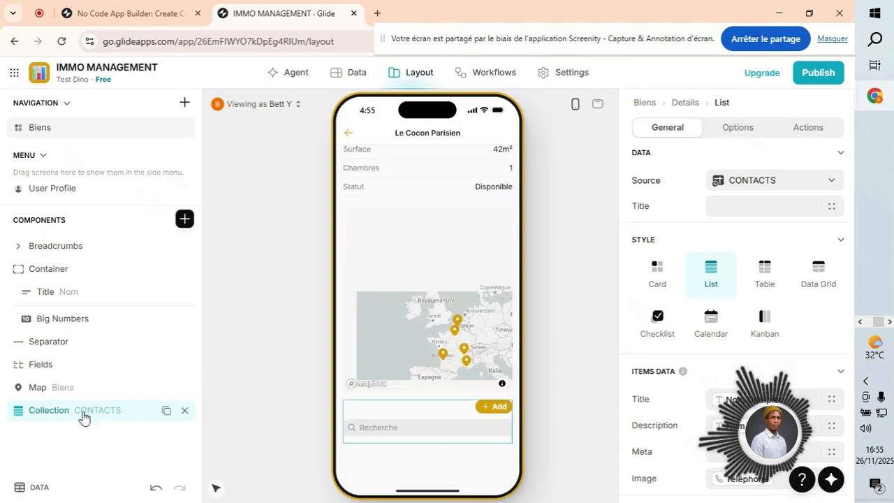
Open the contact list's add-item form, then view the Biens data table.
click(493, 408)
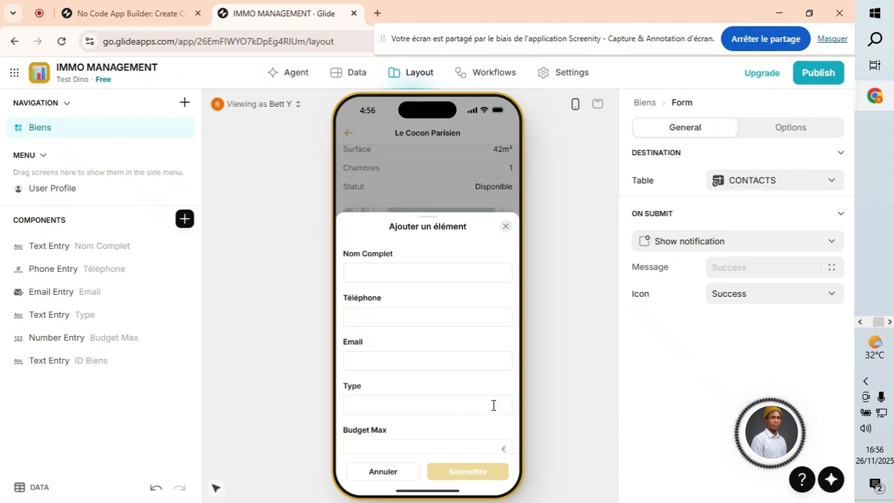
click(350, 76)
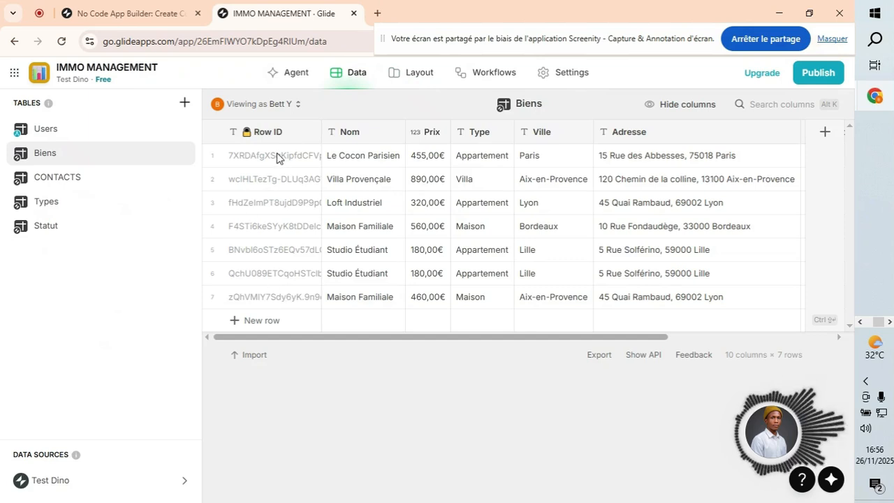
Check the CONTACTS table, then return to the Ajouter un élément form layout.
click(74, 176)
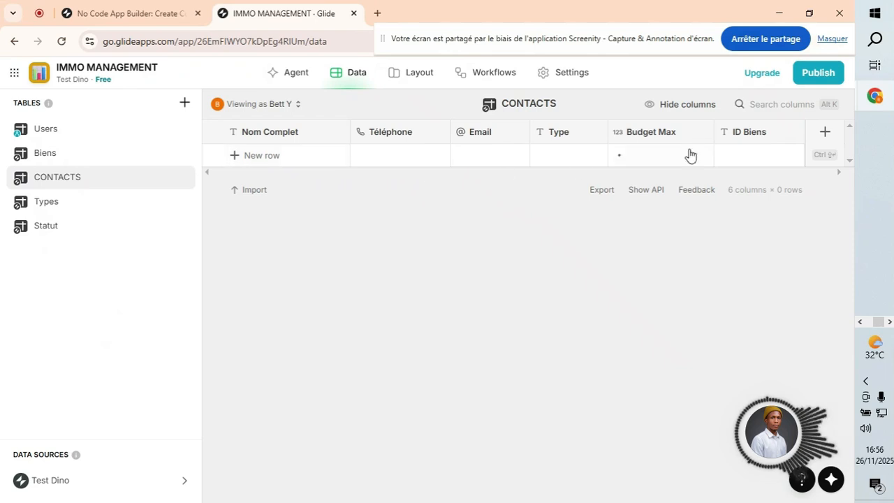
click(396, 80)
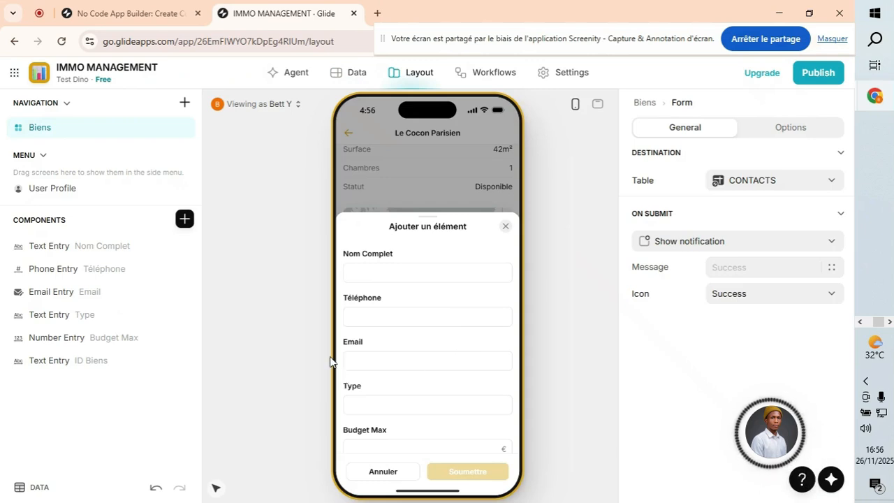
Add the screen's Row ID as a form value stored in the ID Biens column.
click(189, 221)
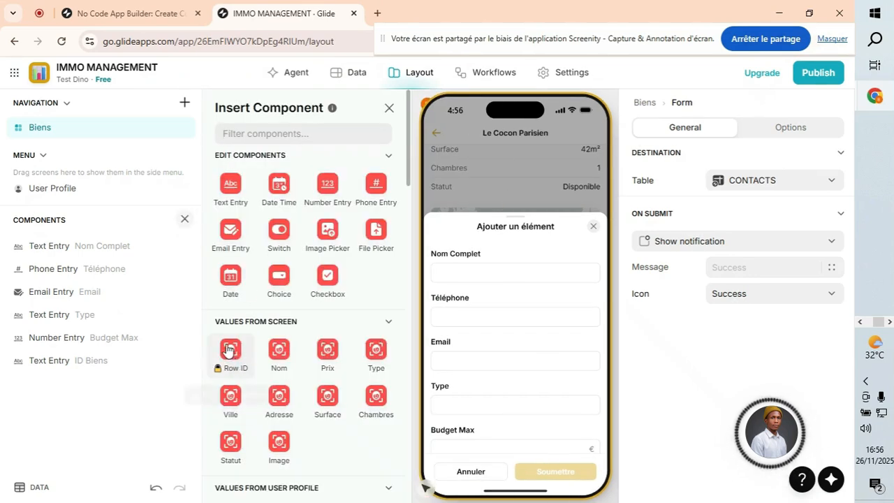
click(221, 363)
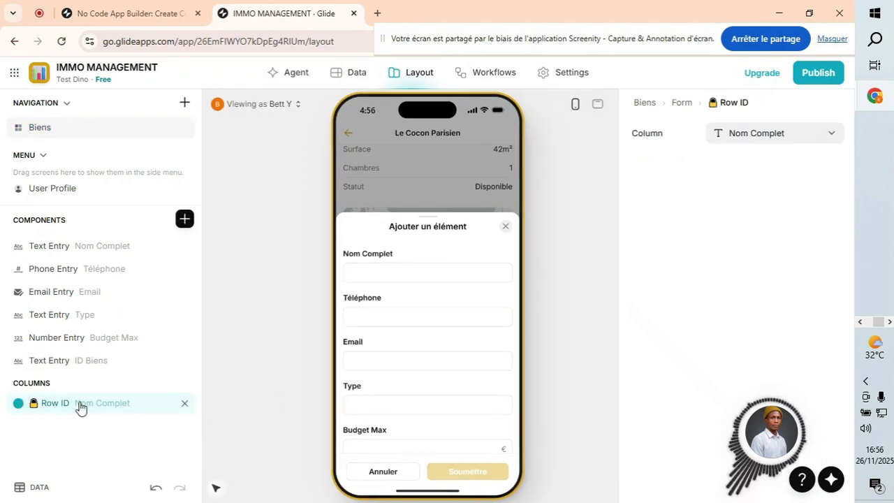
click(775, 135)
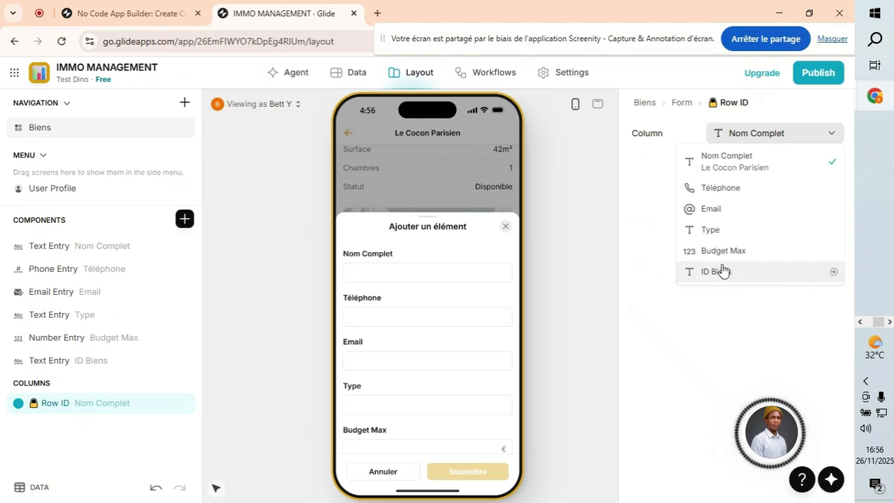
click(751, 278)
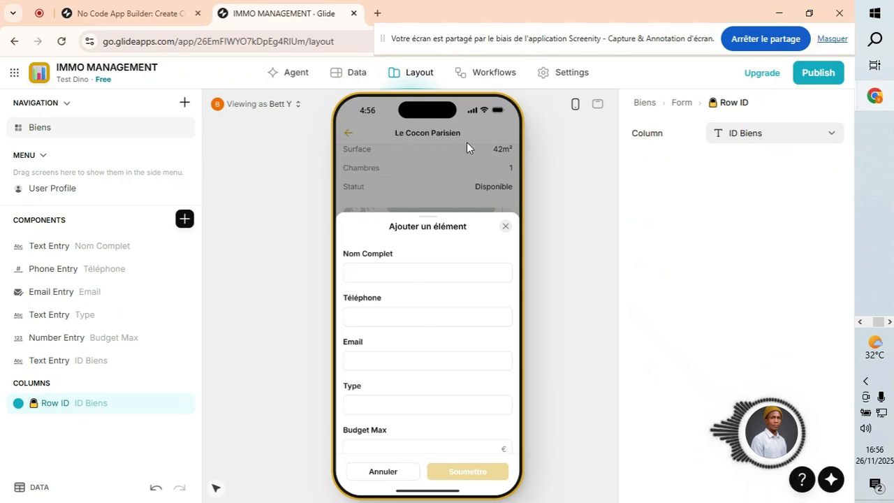
scroll(426, 347, down, 1)
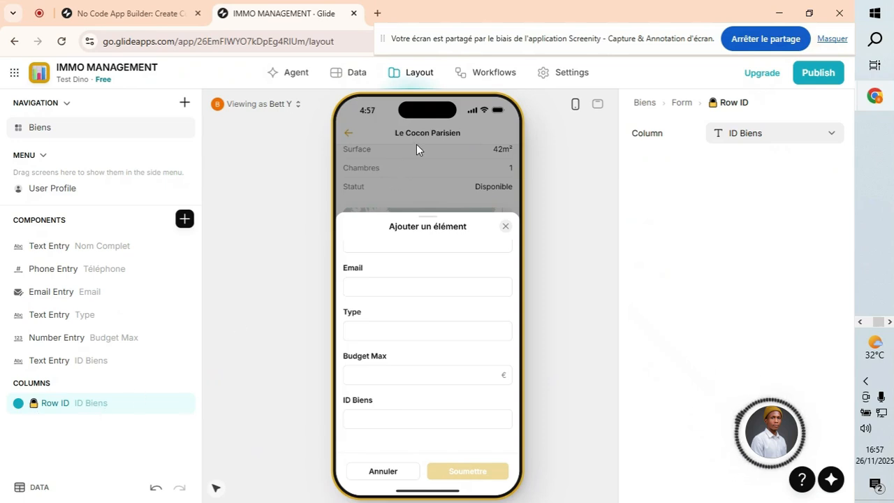
Fill the test contact's name and e-mail, with Type AZERTY and Budget Max 1234.
scroll(432, 328, up, 1)
click(375, 274)
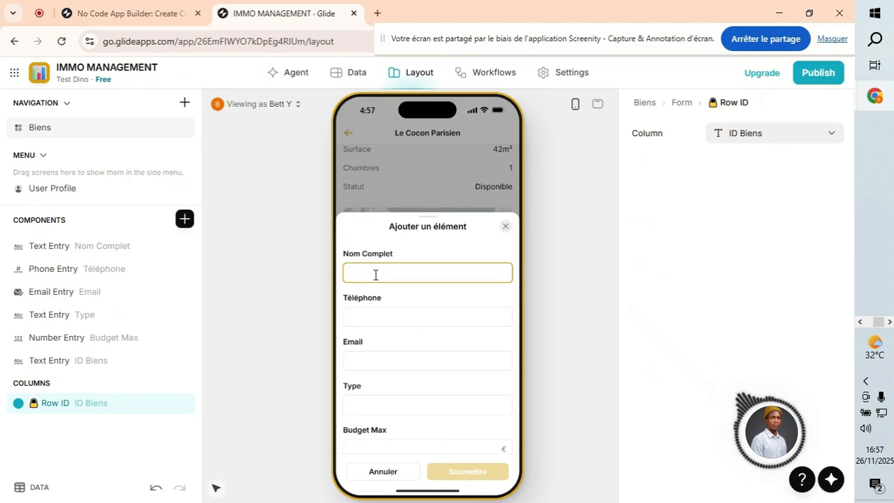
text(Farid)
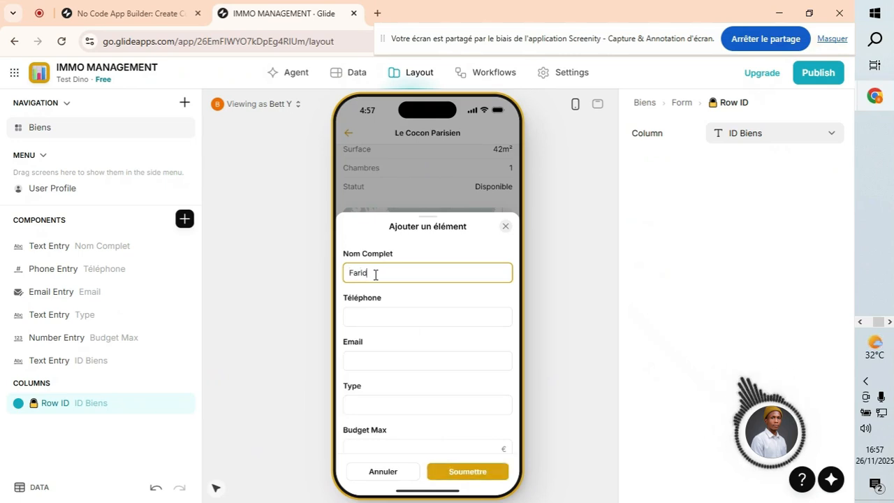
text(229)
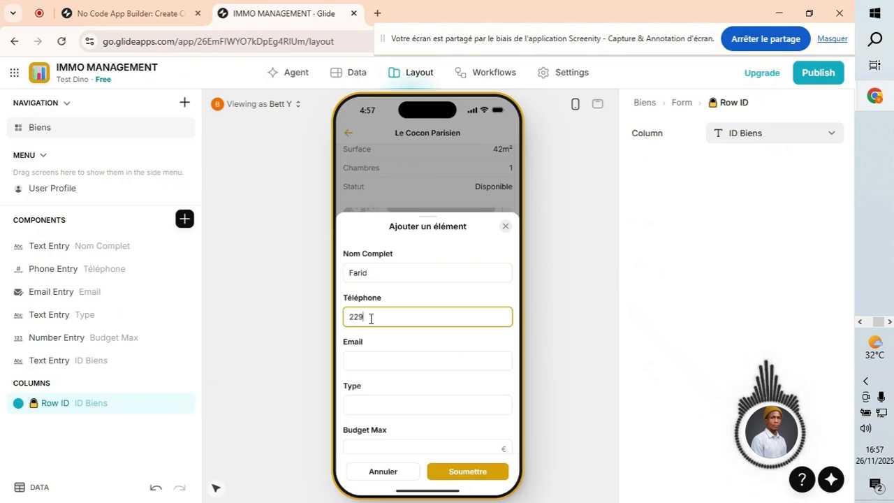
text(05)
click(372, 362)
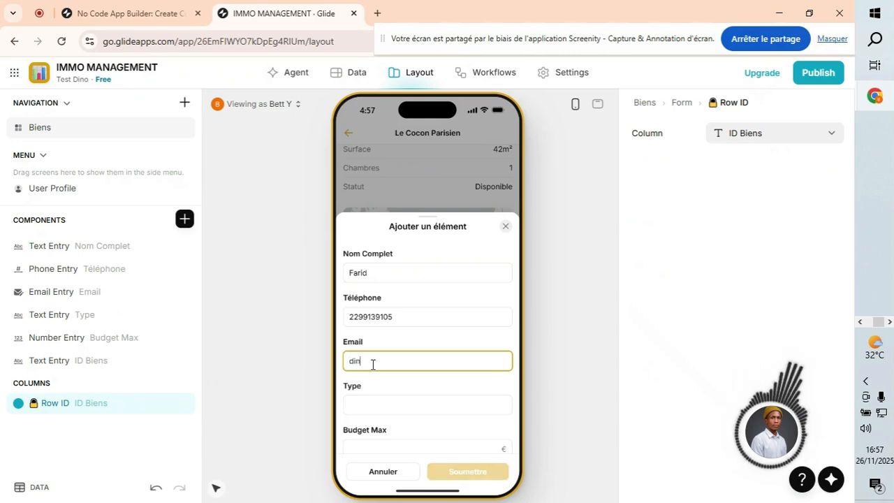
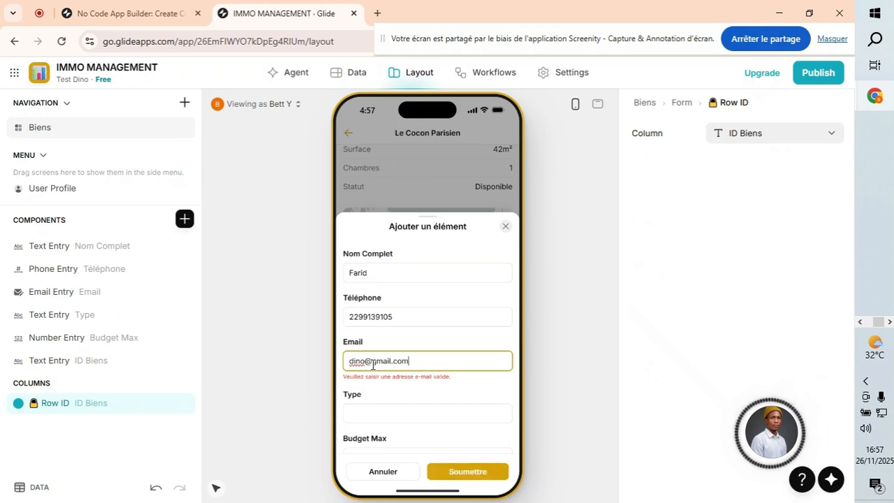
click(358, 397)
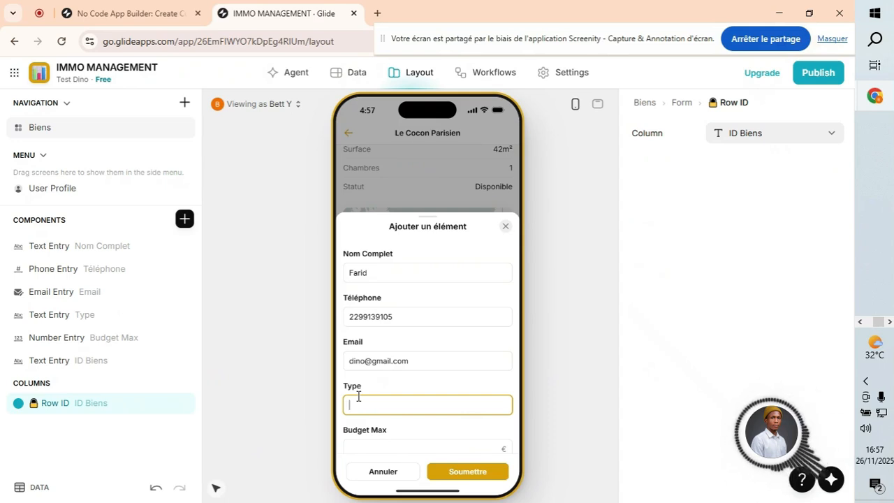
text(ERTY)
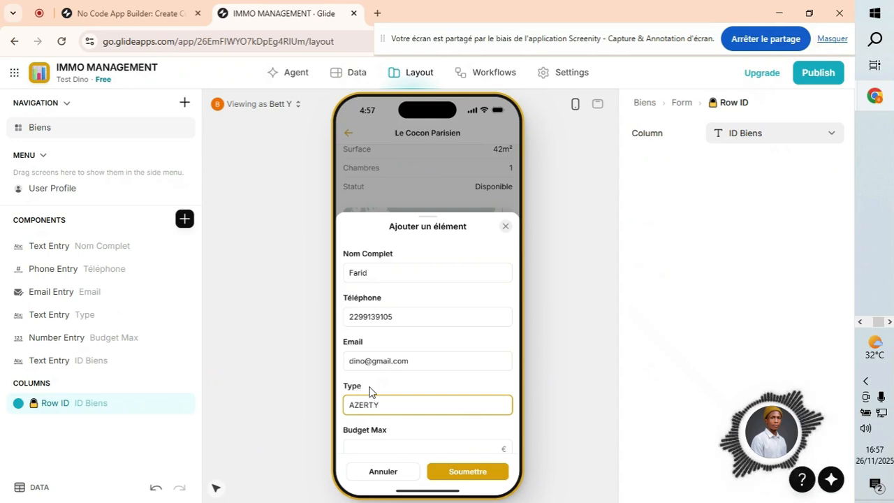
scroll(384, 398, down, 1)
click(399, 406)
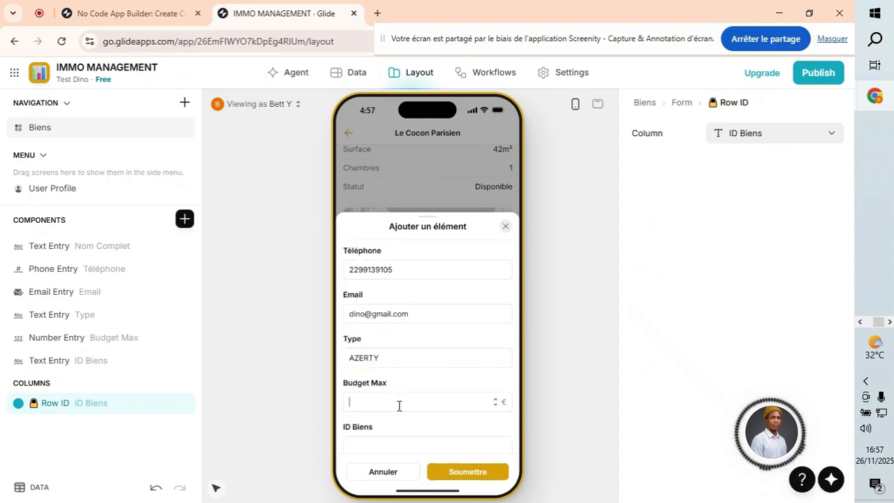
text(1234)
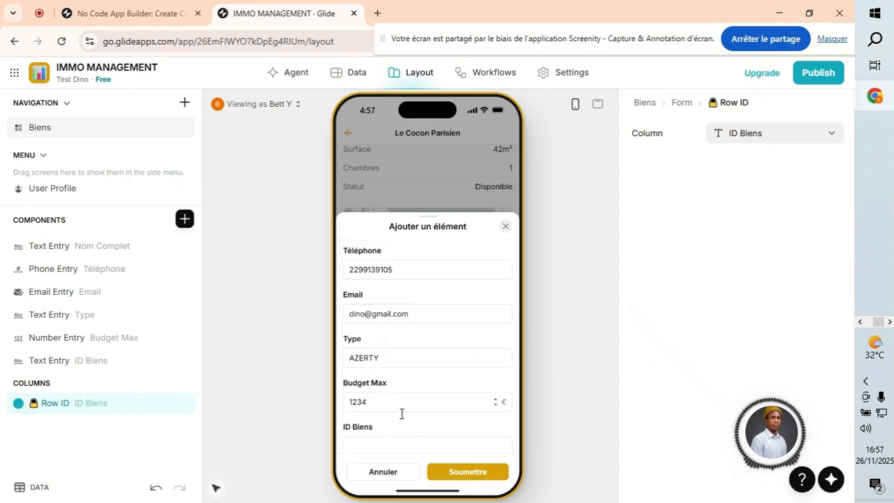
scroll(451, 370, down, 1)
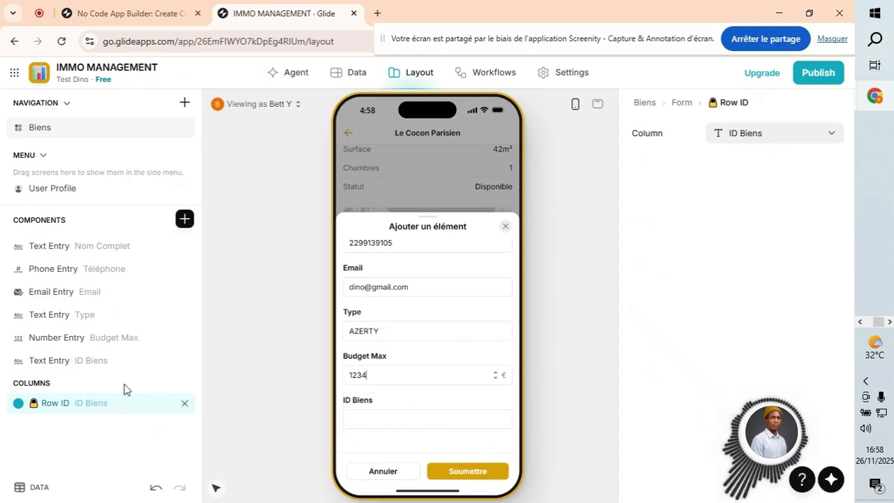
Remove the ID Biens text entry from the form and submit the test contact.
drag(186, 364, 185, 376)
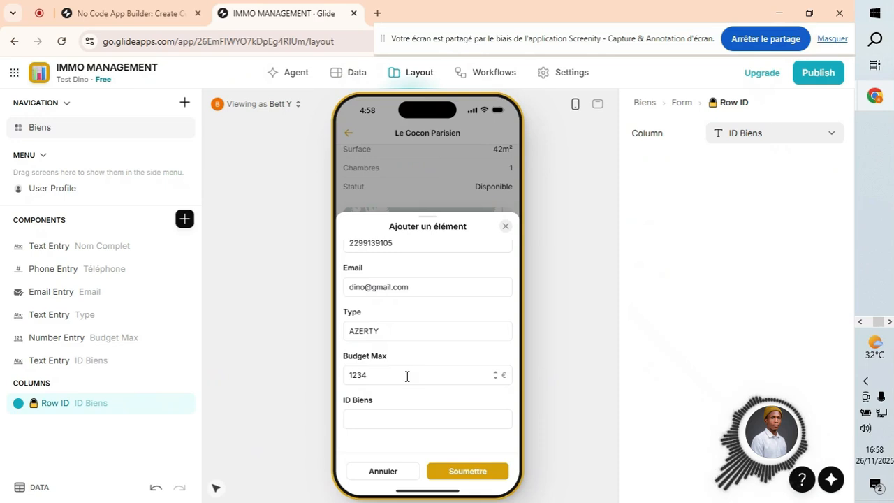
click(185, 361)
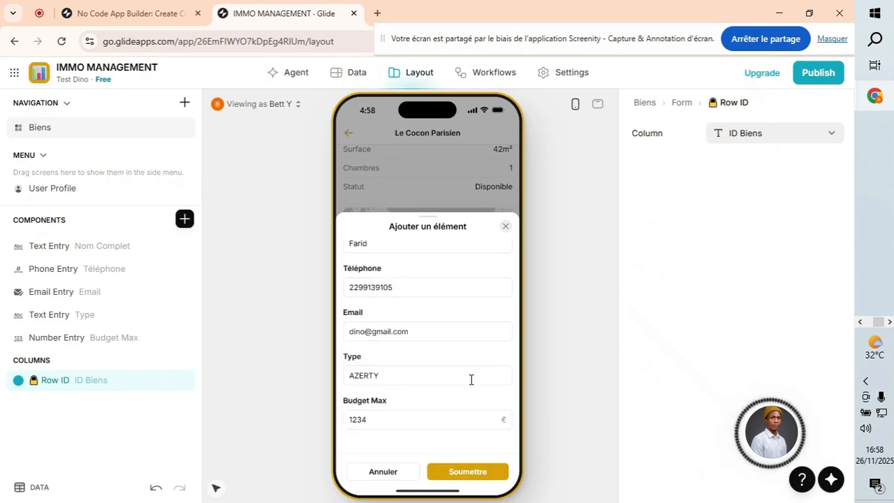
scroll(405, 384, up, 1)
scroll(406, 349, down, 1)
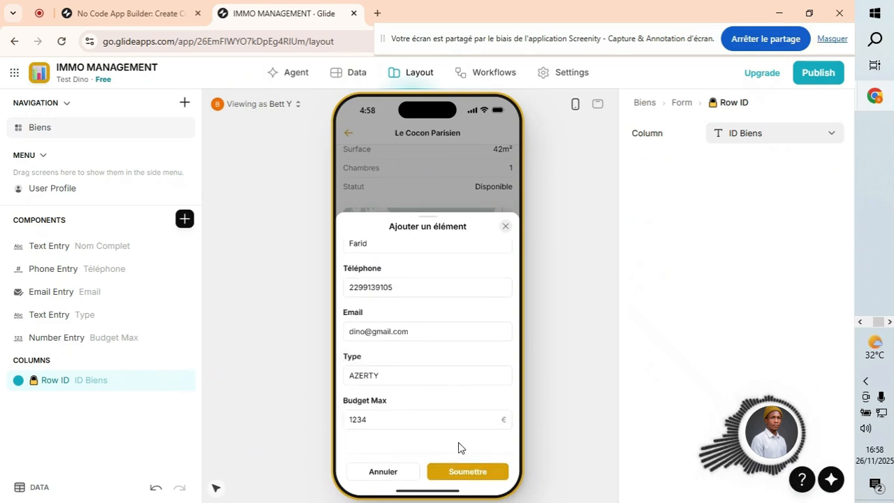
click(470, 475)
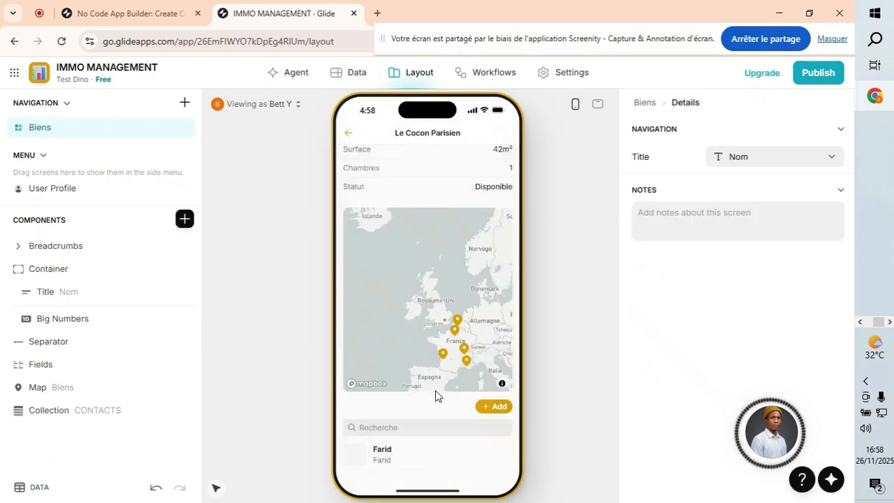
Inspect the new contact's ID Biens value in the CONTACTS table.
click(348, 74)
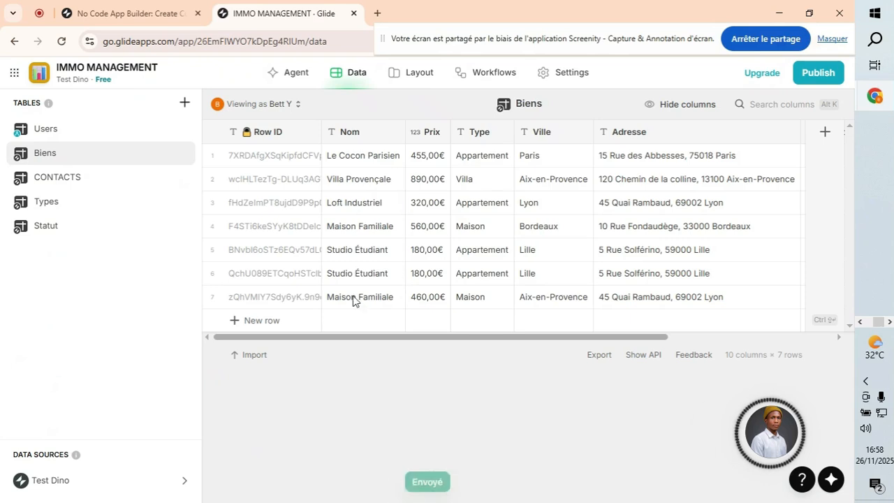
click(57, 183)
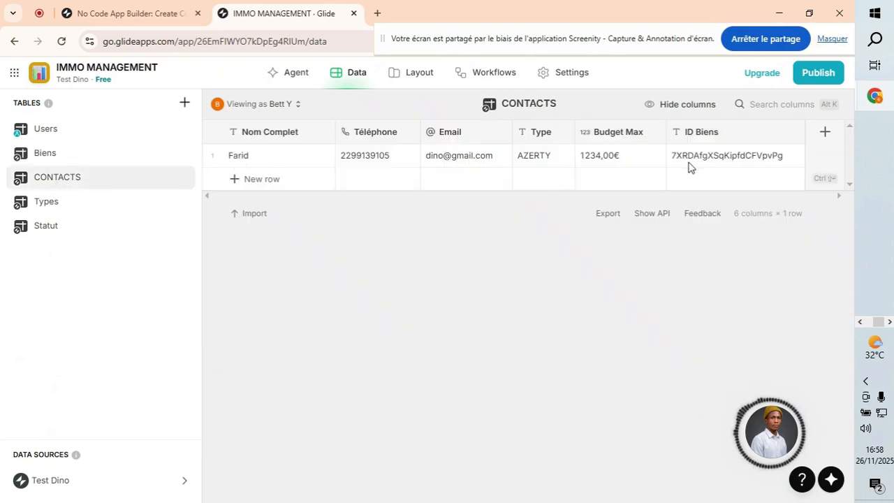
click(751, 159)
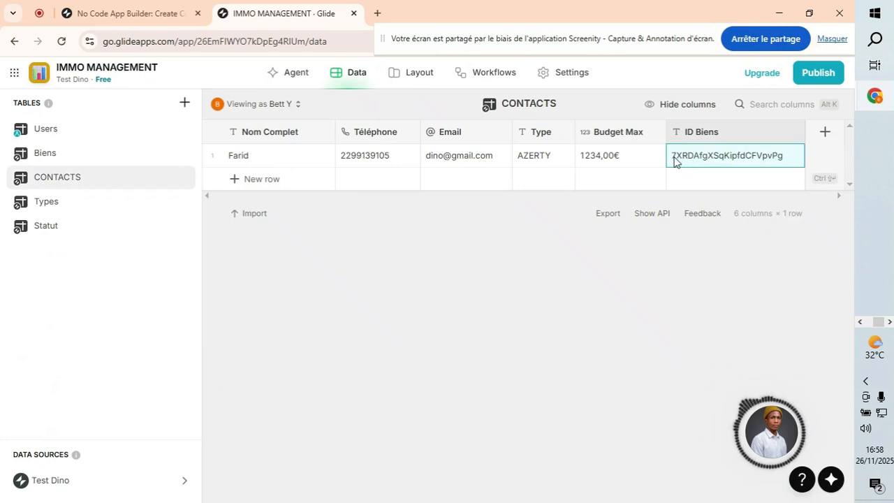
double_click(752, 160)
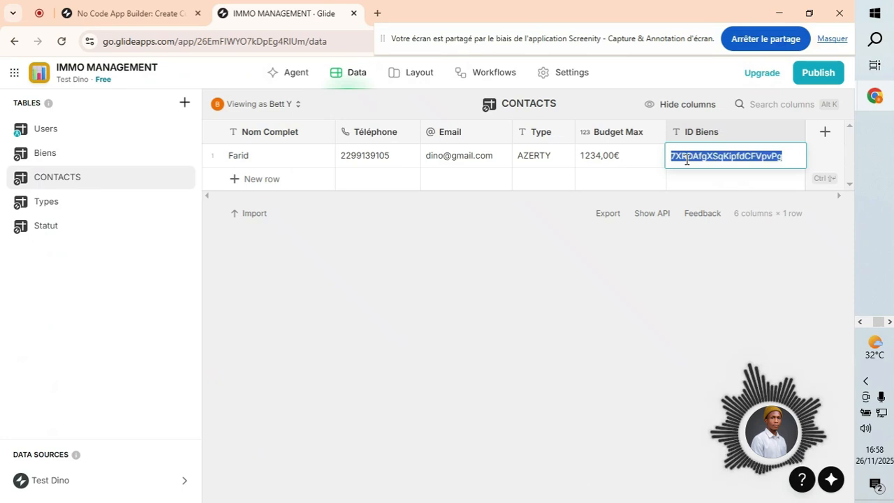
click(687, 156)
Compare it with Le Cocon Parisien's Row ID, ending on the Biens table.
click(86, 158)
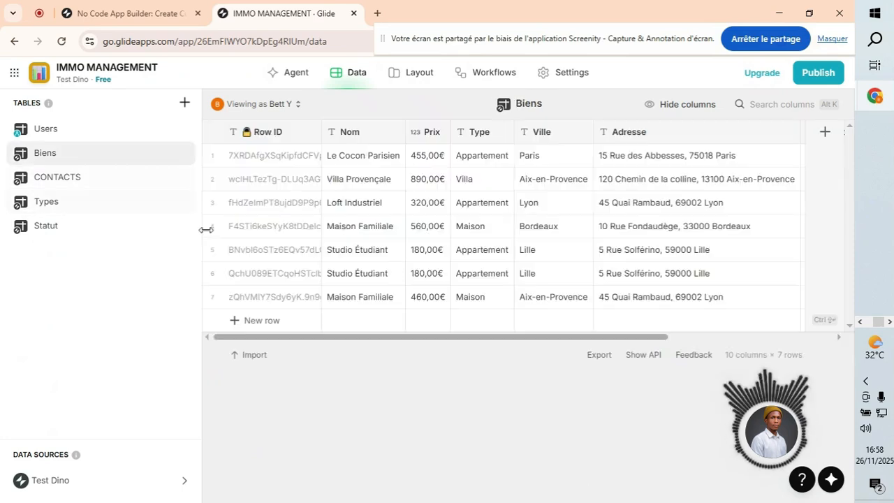
click(264, 163)
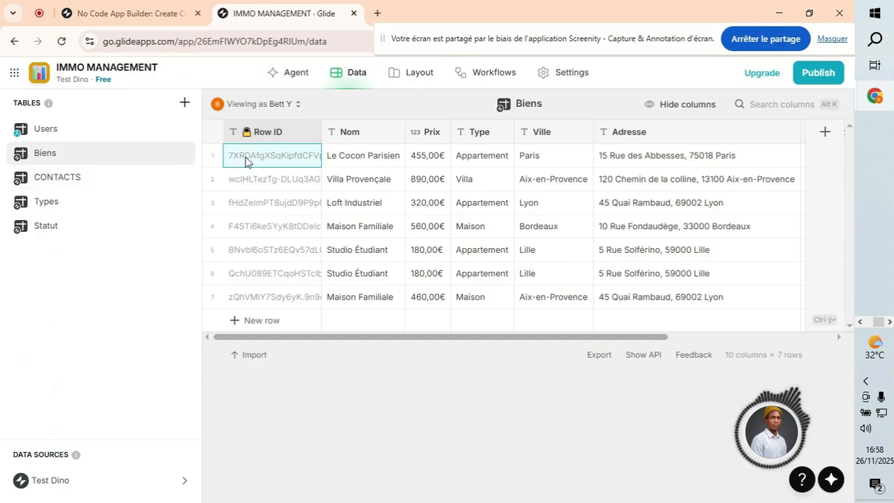
click(78, 182)
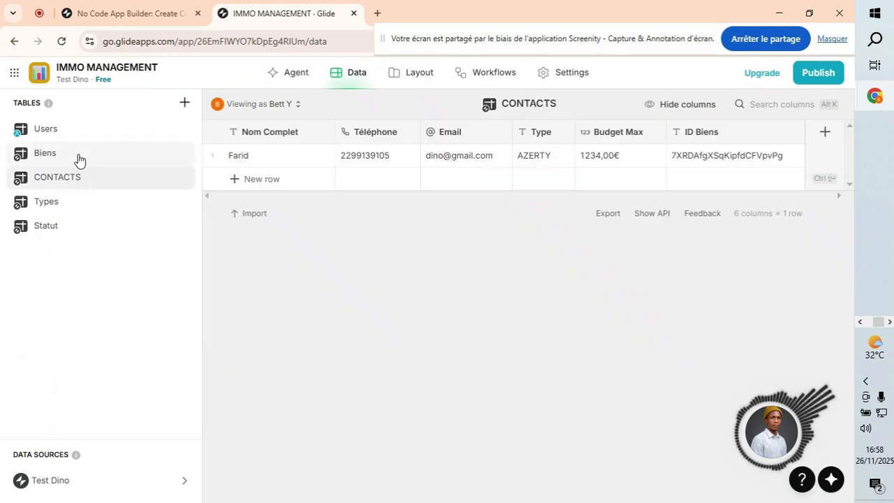
click(76, 158)
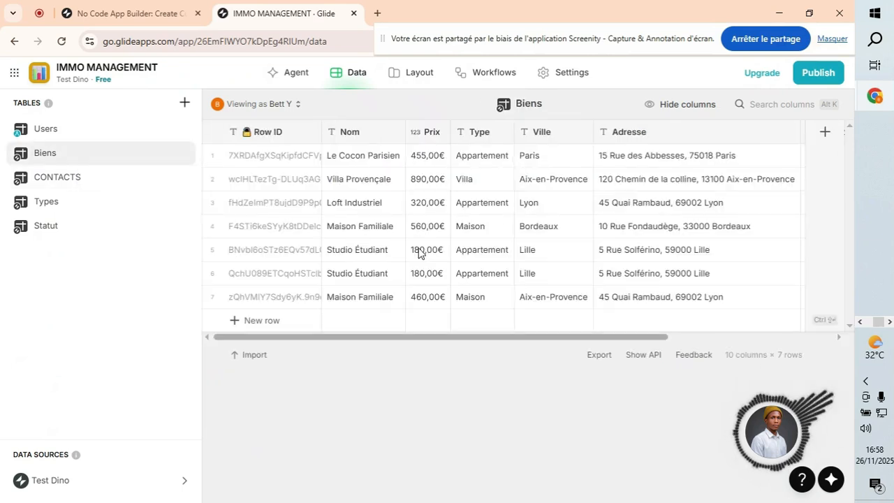
click(82, 183)
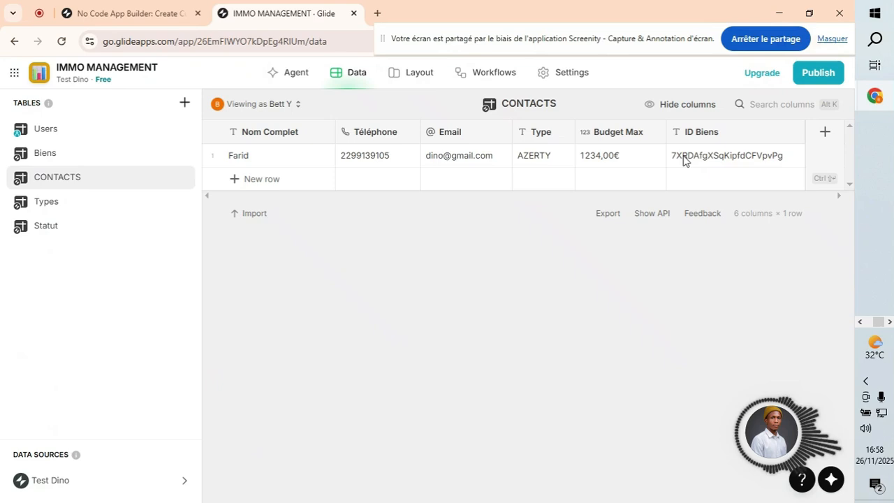
click(97, 160)
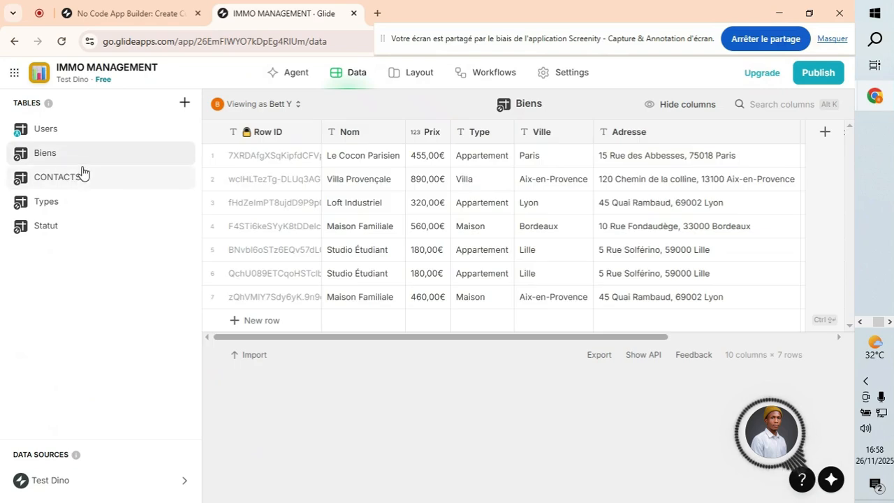
drag(664, 339, 828, 343)
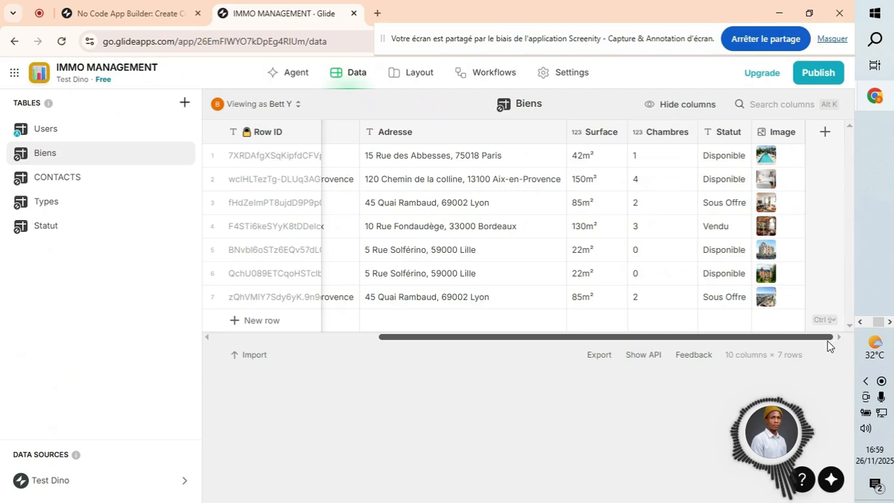
Add a new Biens column named 'Relation Biens et Visites'.
click(824, 132)
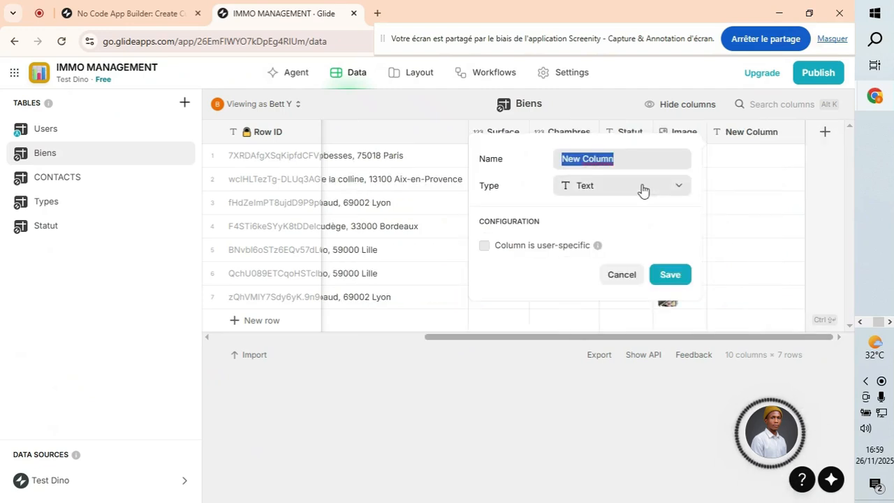
text(R)
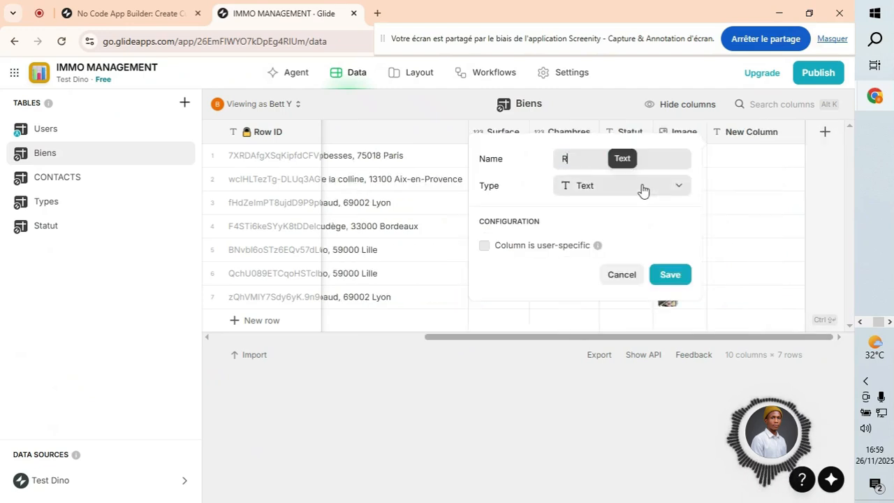
text(ela)
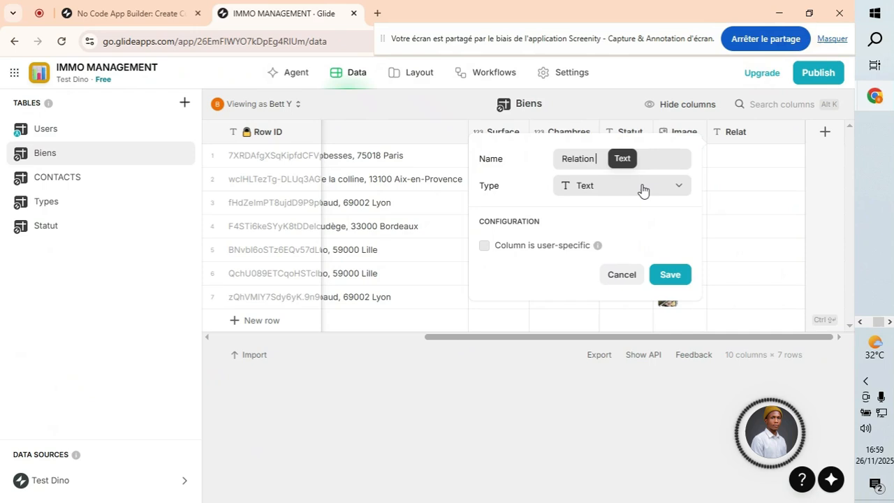
text(tion Bize)
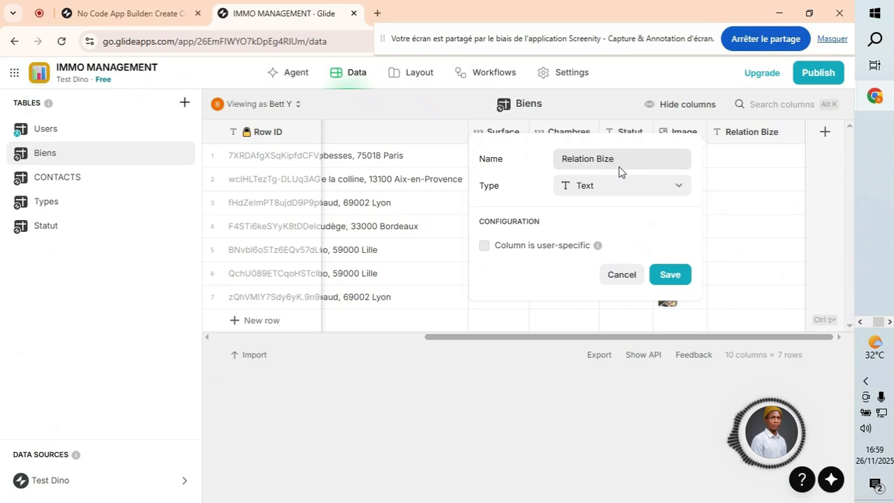
key(BackSpace)
key(BackSpace)
text(ens et)
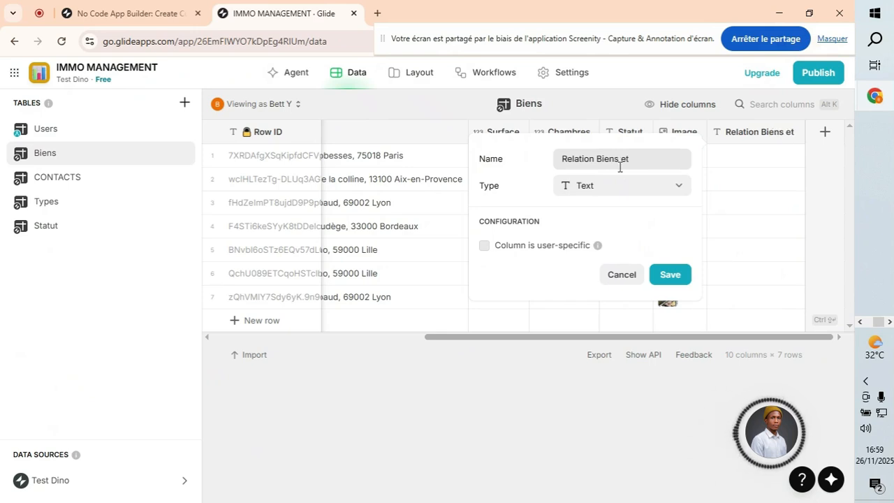
text( Visit)
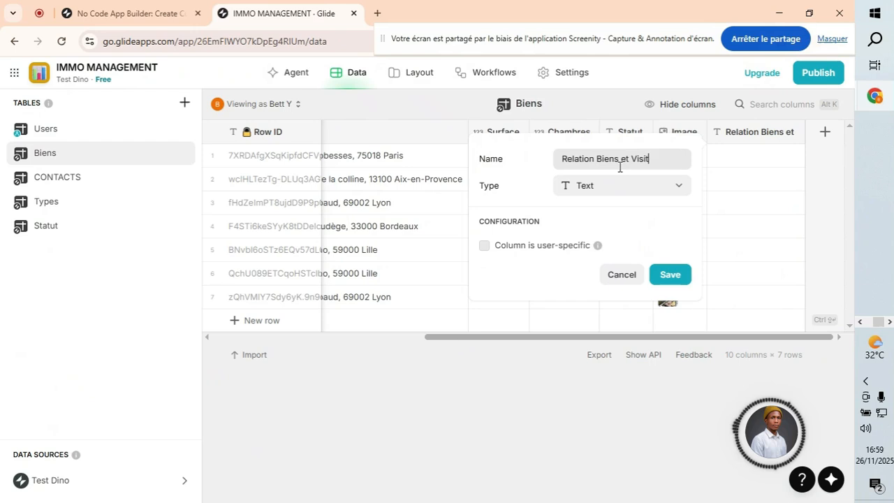
text(es)
Make it a multiple-match Relation from Row ID to CONTACTS ID Biens and save it.
click(626, 194)
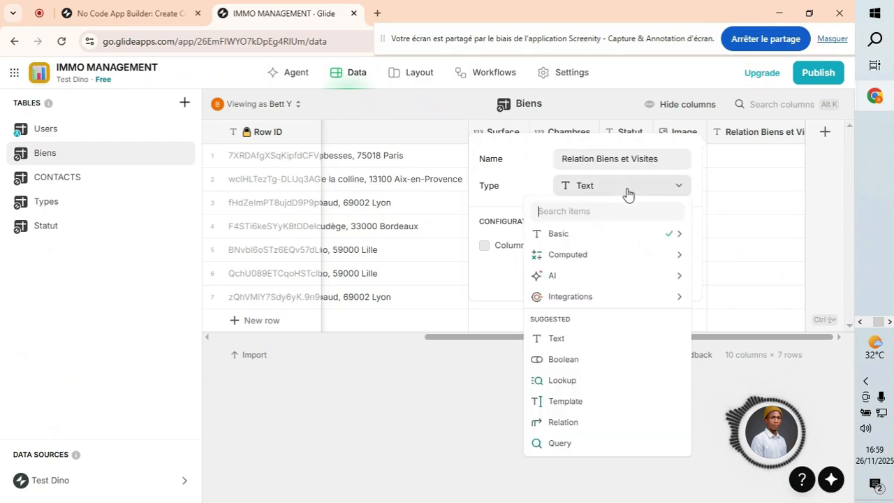
mouse_move(615, 264)
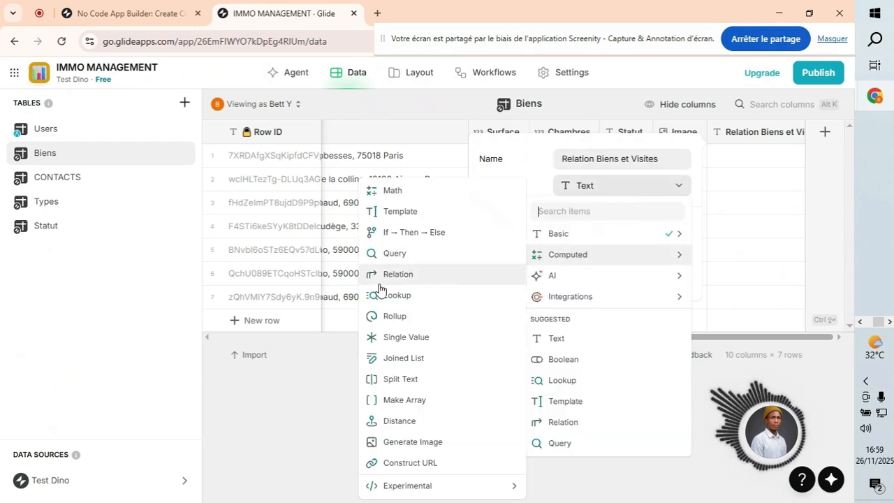
click(440, 279)
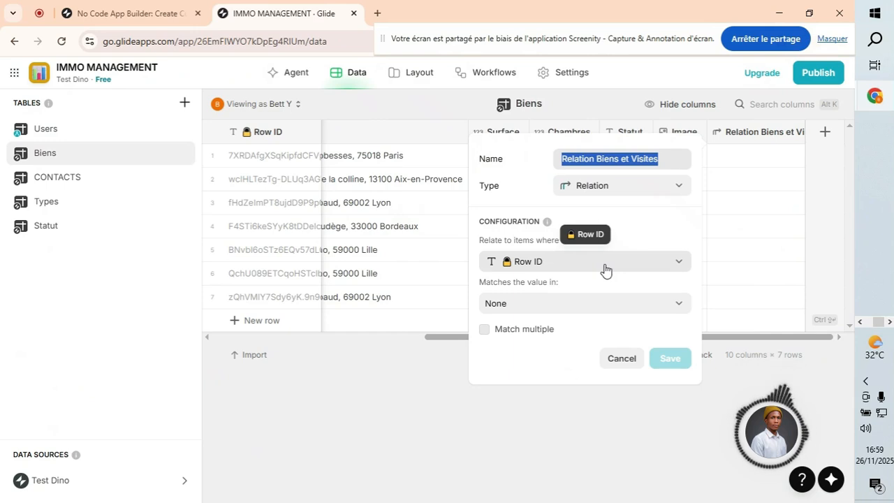
click(604, 303)
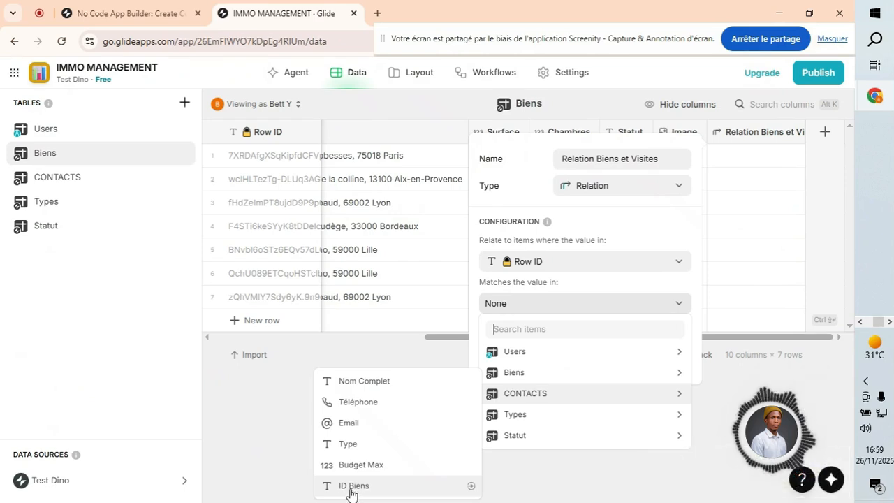
click(405, 487)
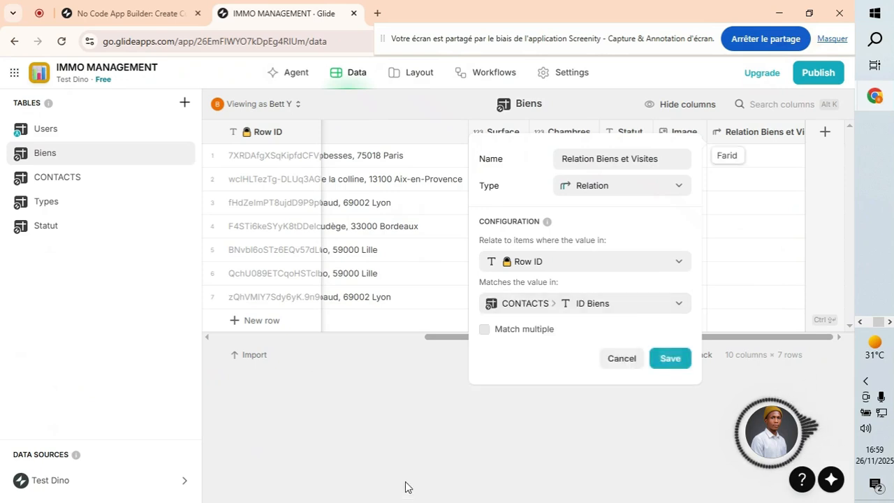
click(484, 331)
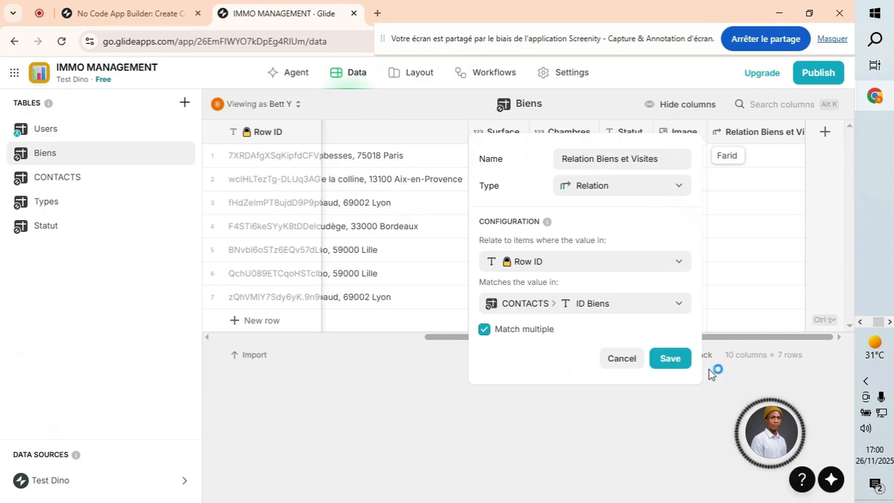
click(670, 358)
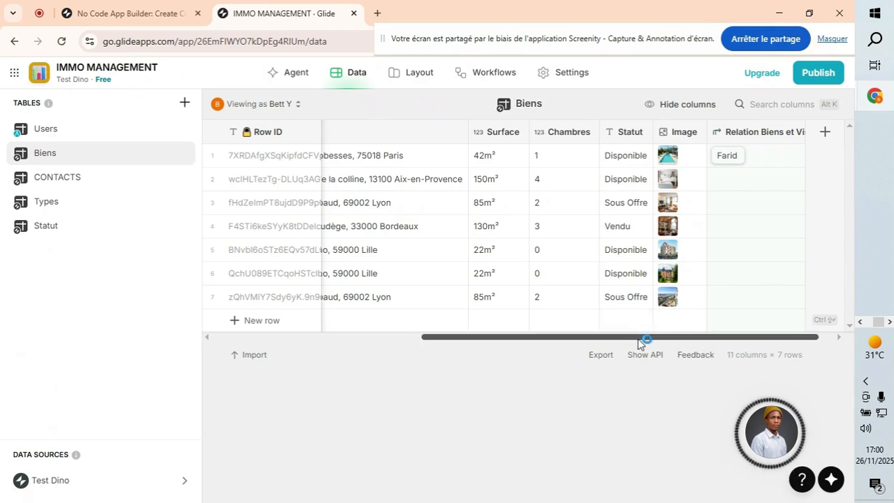
Recheck Le Cocon Parisien's Row ID against CONTACTS ID Biens, then return to the Layout editor.
drag(639, 339, 687, 338)
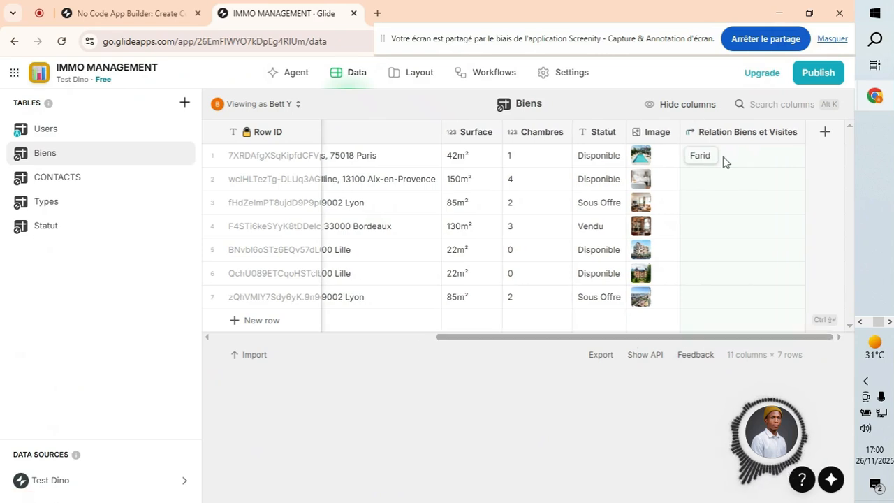
click(95, 183)
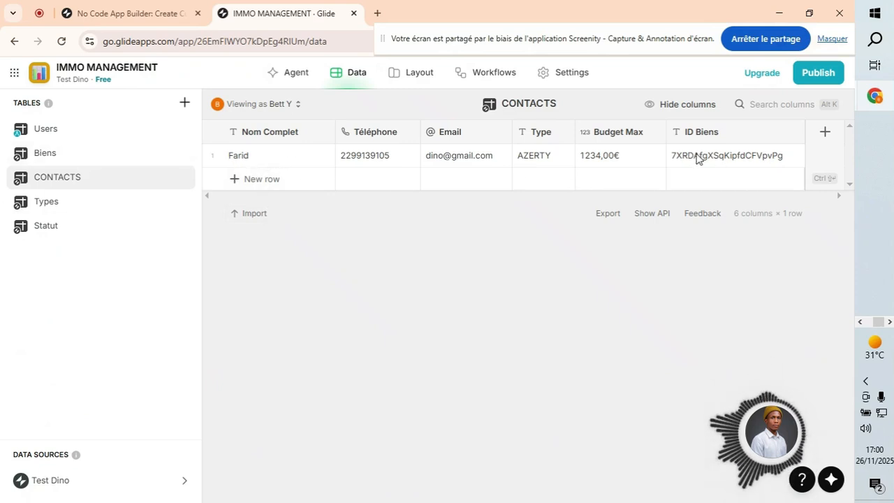
click(63, 159)
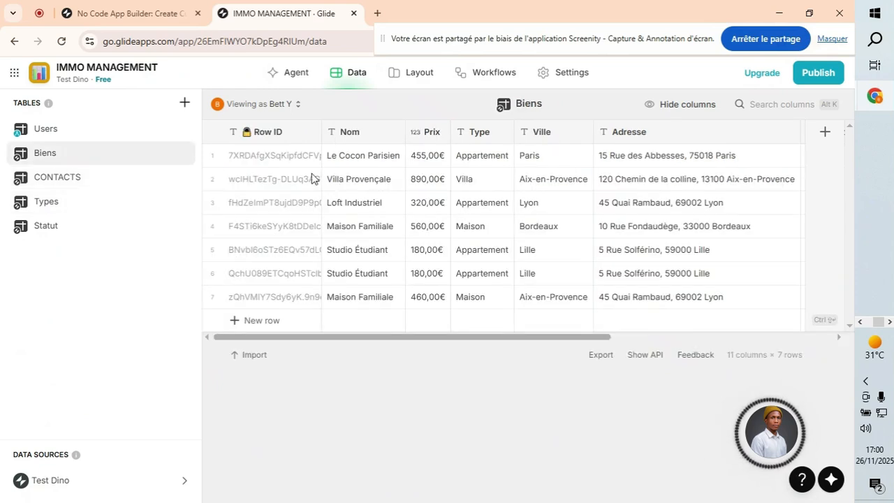
click(87, 187)
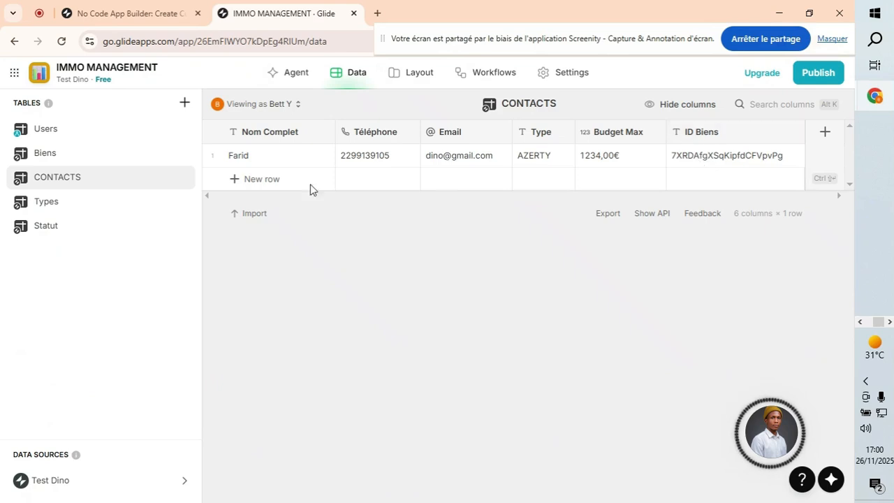
click(61, 151)
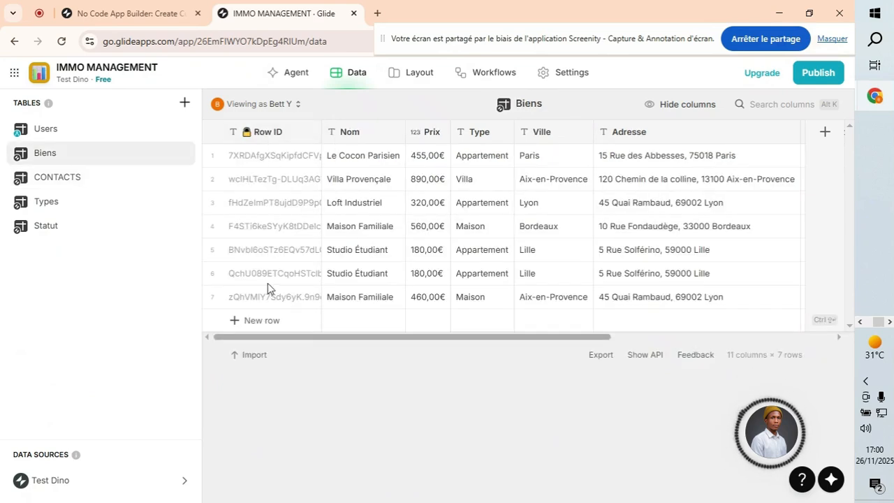
click(300, 162)
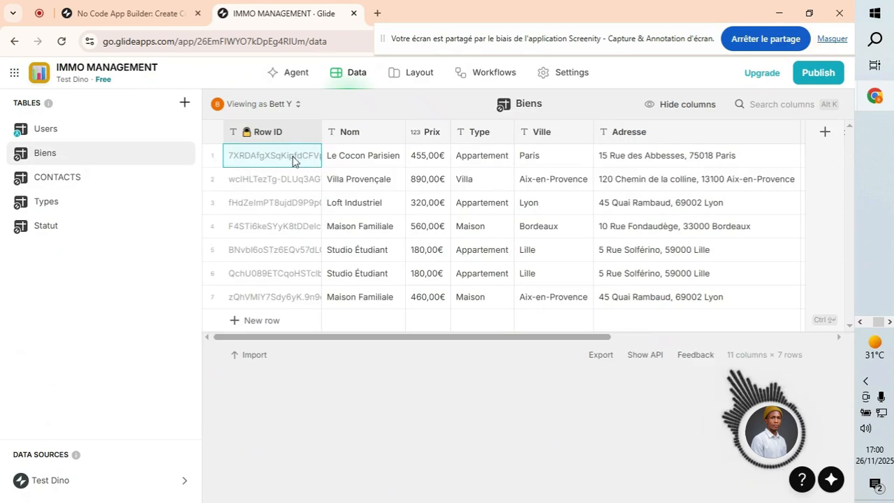
click(94, 179)
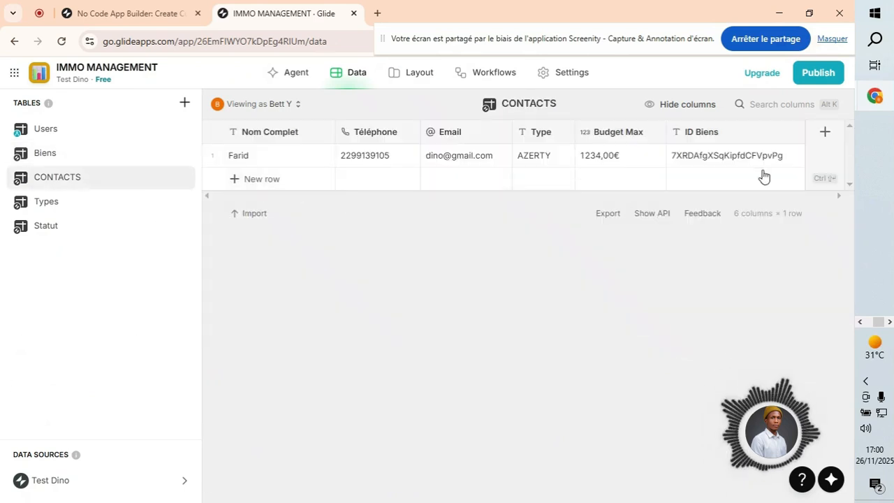
click(85, 160)
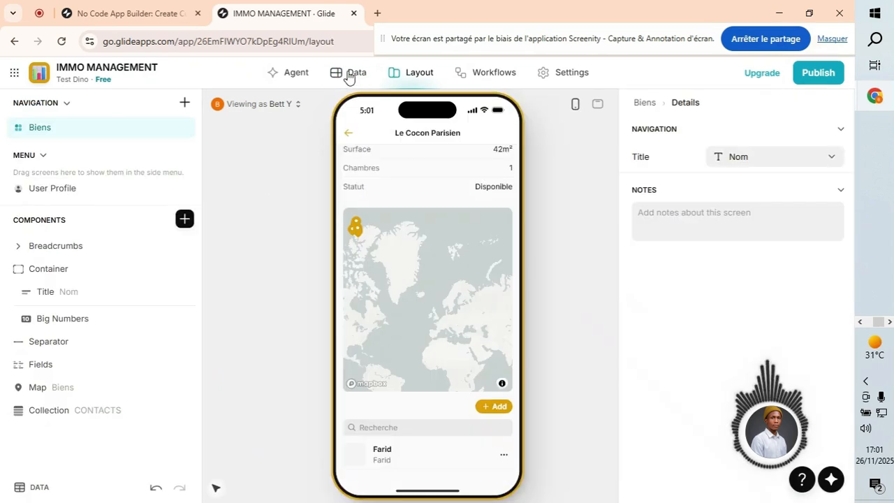
click(350, 74)
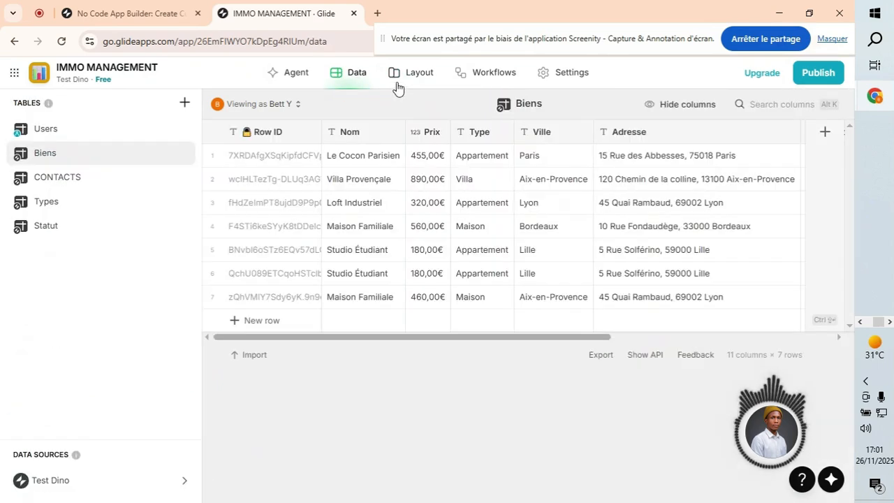
click(393, 73)
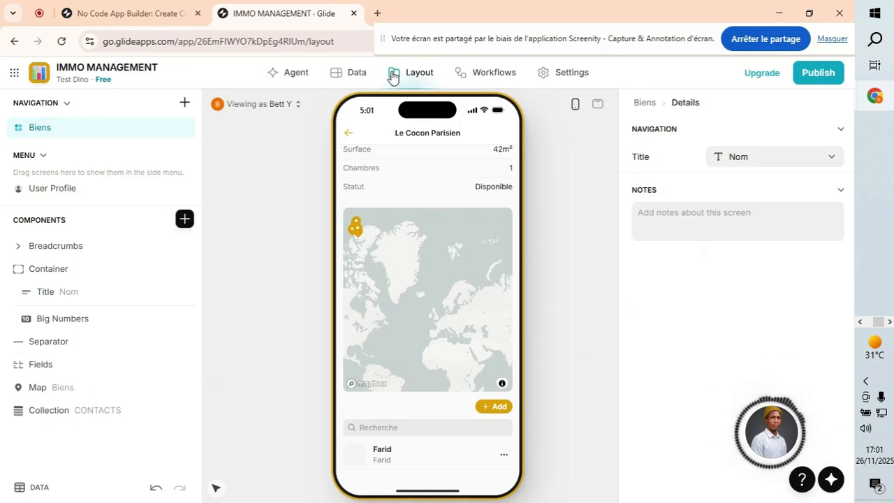
Point Le Cocon Parisien's contacts collection at Relation Biens et Visites and open its add-item form.
click(88, 421)
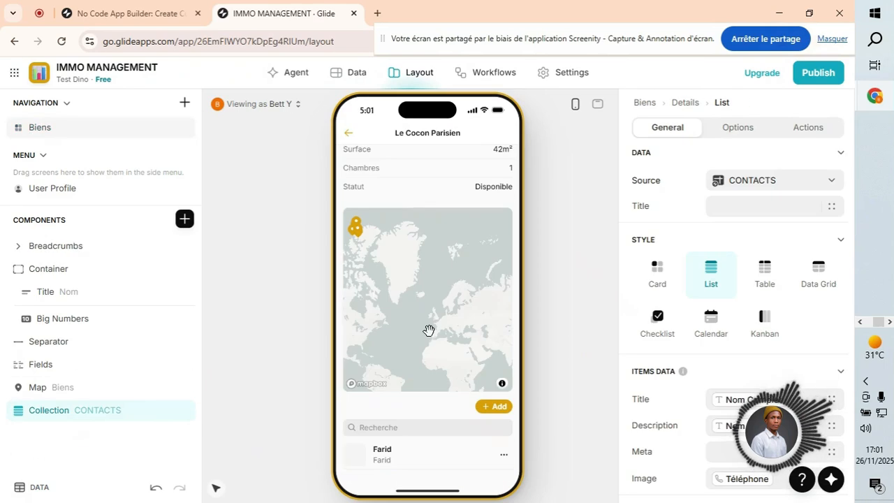
key(alt+Left)
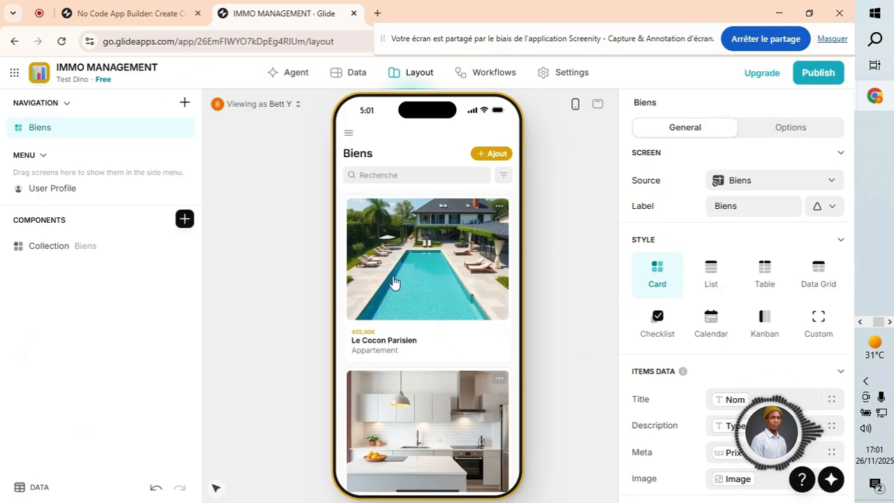
click(413, 300)
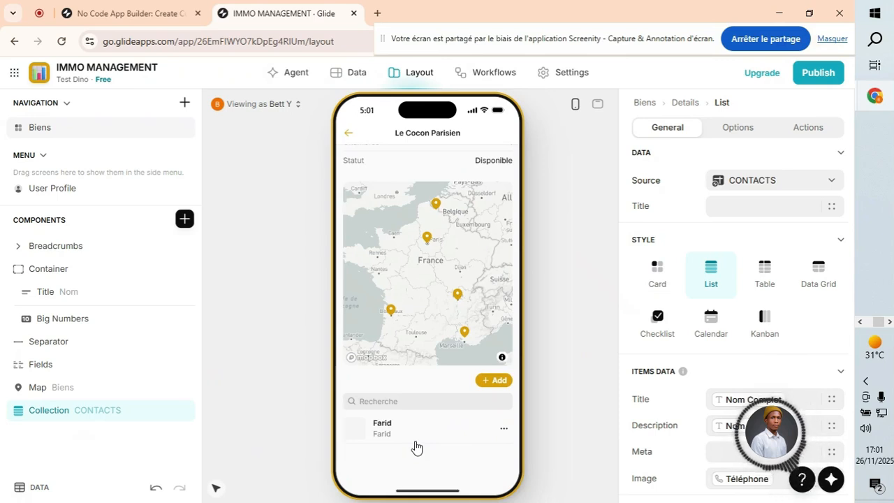
click(795, 183)
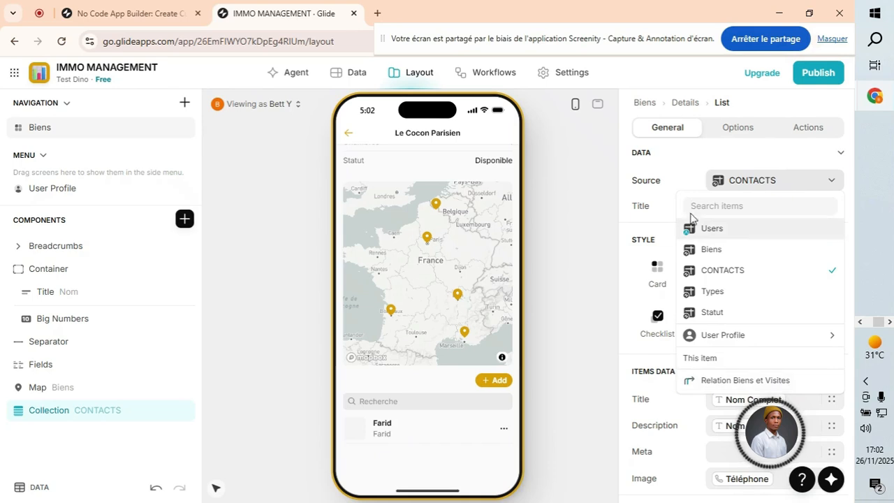
click(753, 382)
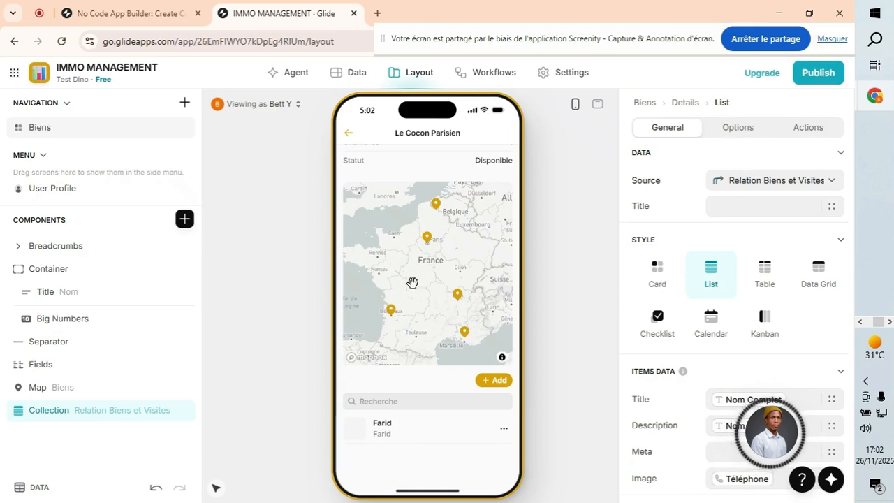
click(490, 379)
click(381, 274)
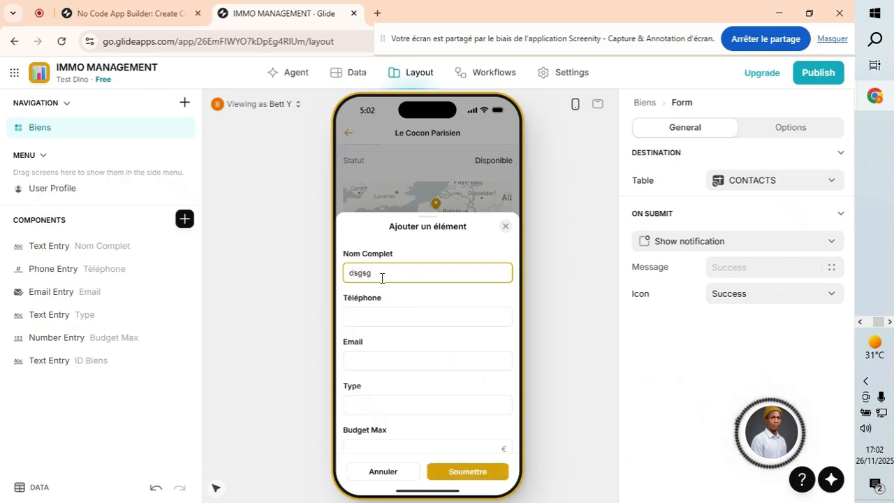
Fill the preview form's fields with test values, including Budget Max 223.
click(373, 312)
text(gdhd)
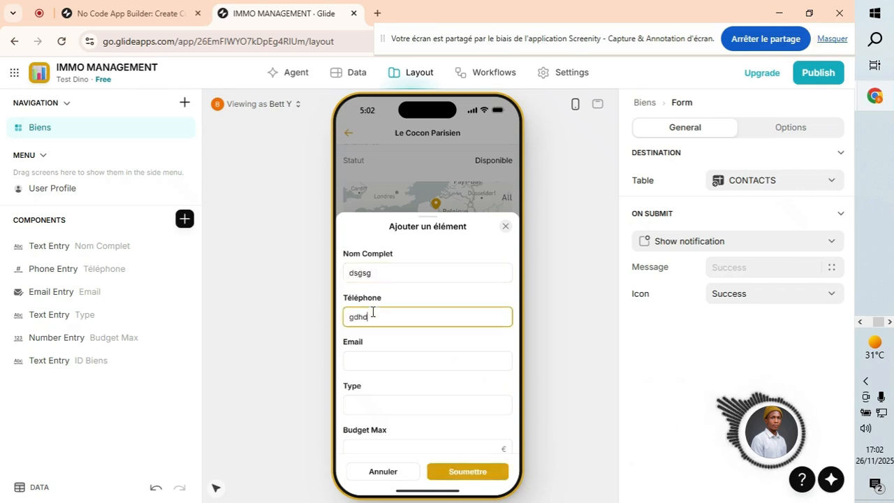
click(362, 363)
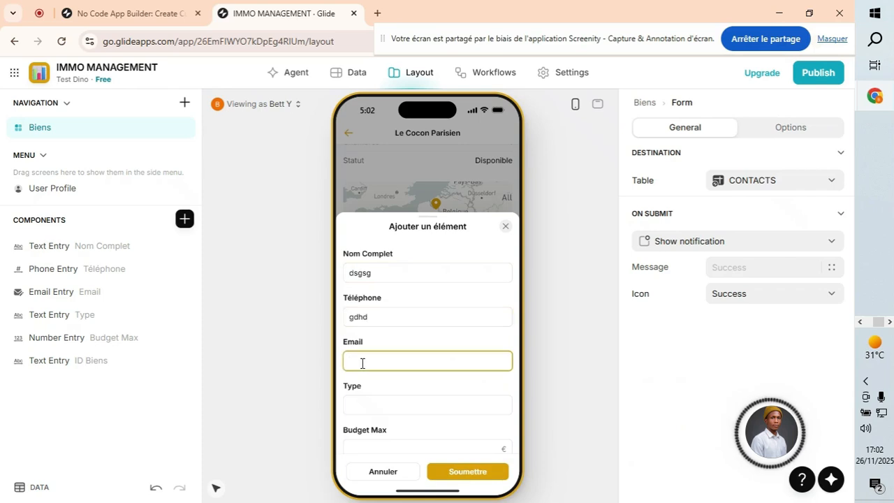
text(é")
click(369, 414)
drag(357, 360, 338, 363)
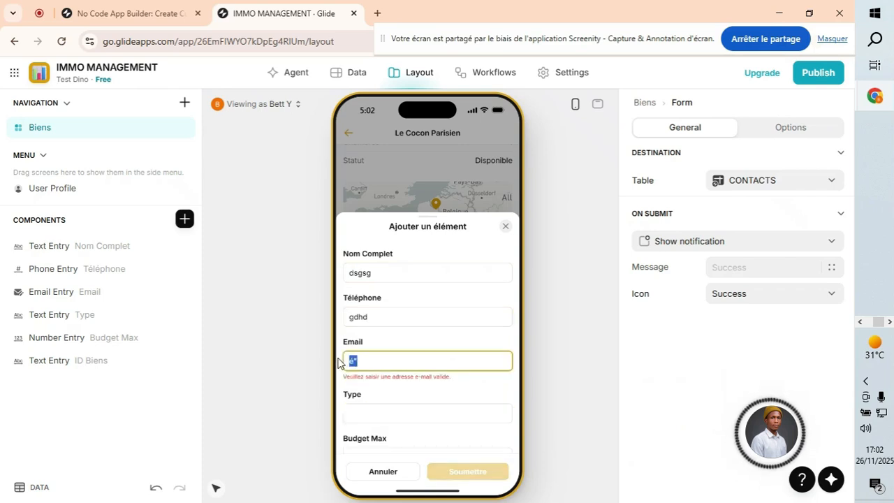
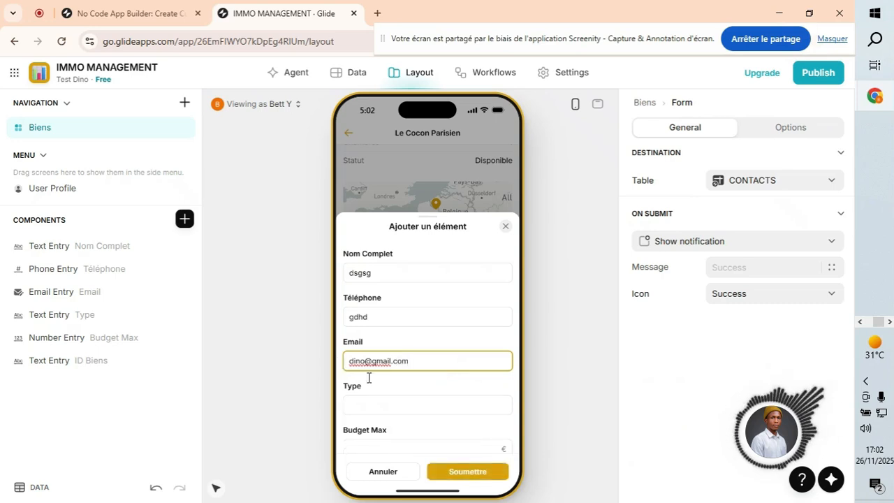
click(380, 406)
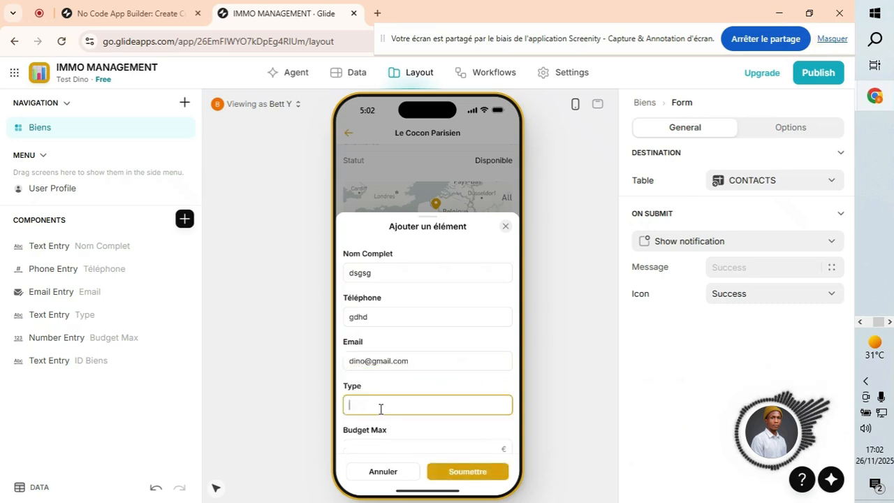
scroll(433, 412, down, 2)
click(363, 379)
text(223)
Delete the ID Biens text entry from the form's components.
click(365, 417)
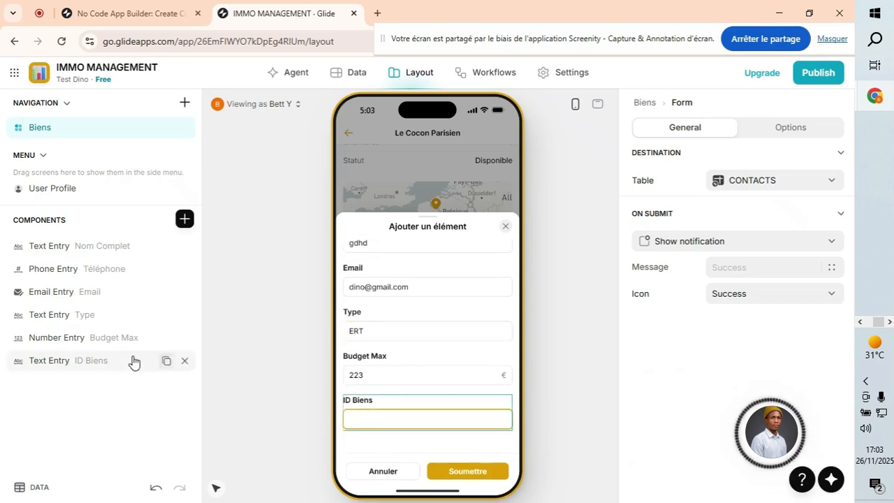
click(184, 360)
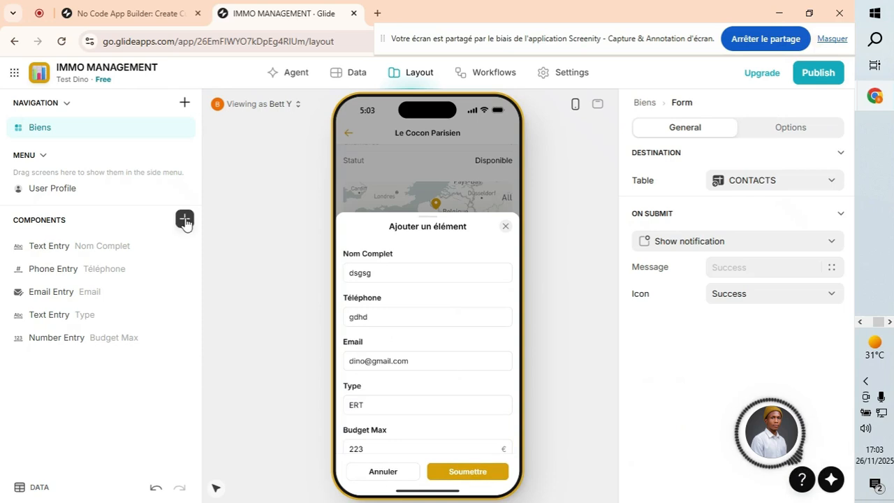
scroll(438, 355, down, 1)
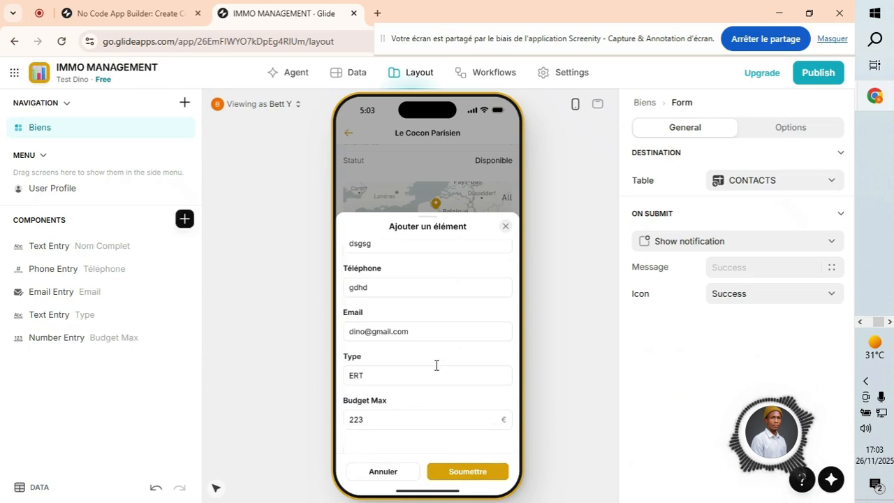
Add the screen's Row ID to the form, stored in ID Biens, and submit the contact.
click(184, 219)
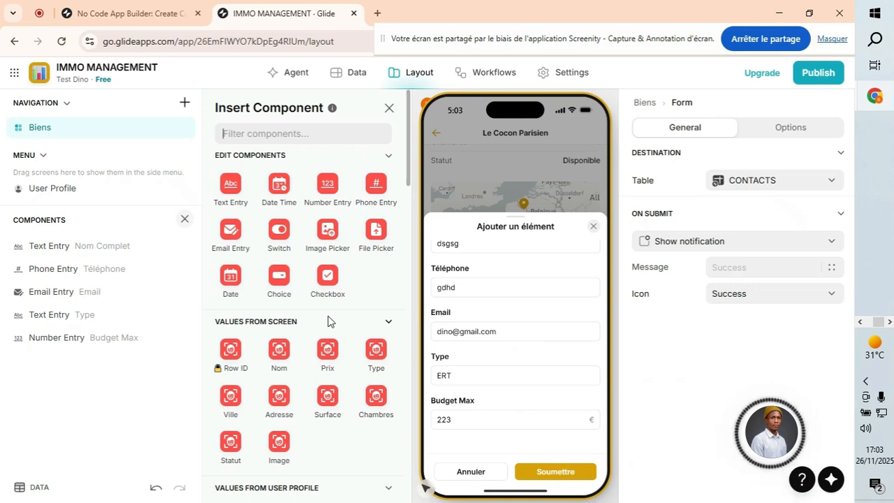
click(236, 360)
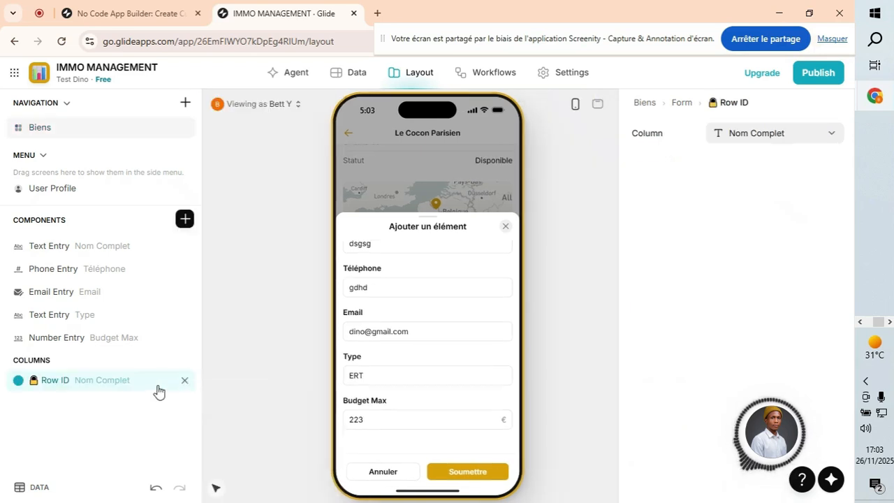
click(775, 139)
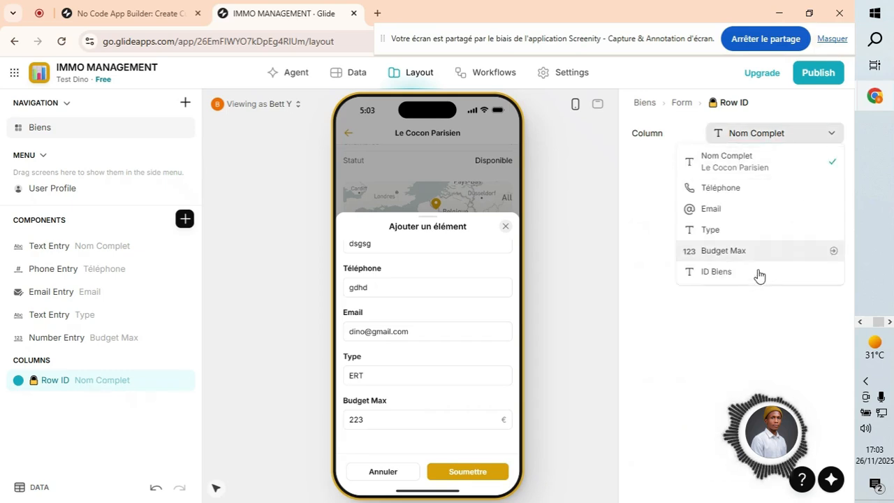
click(752, 274)
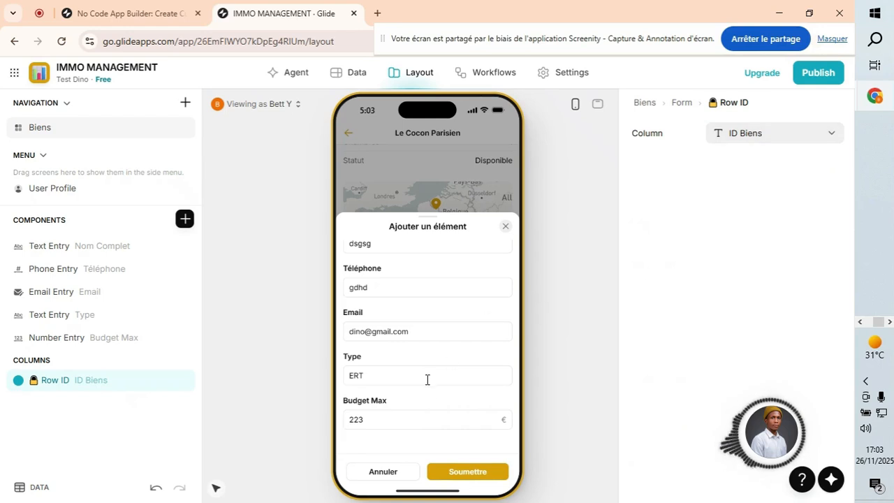
scroll(426, 283, up, 1)
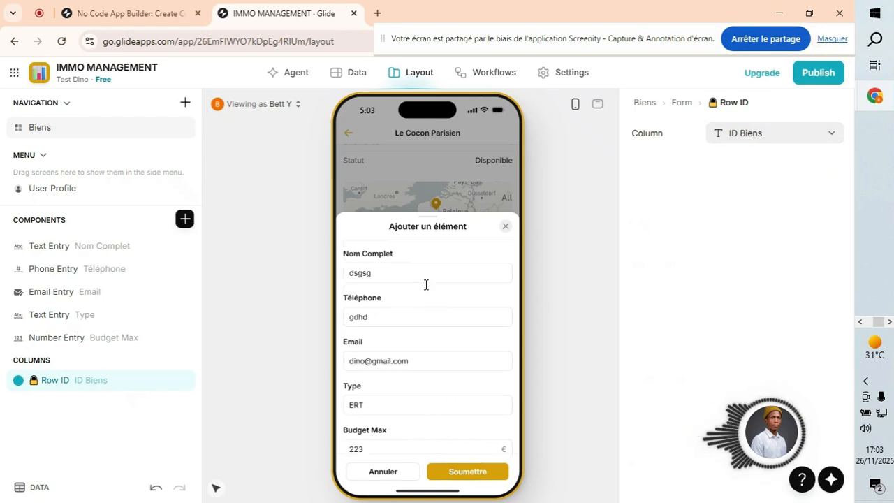
click(467, 472)
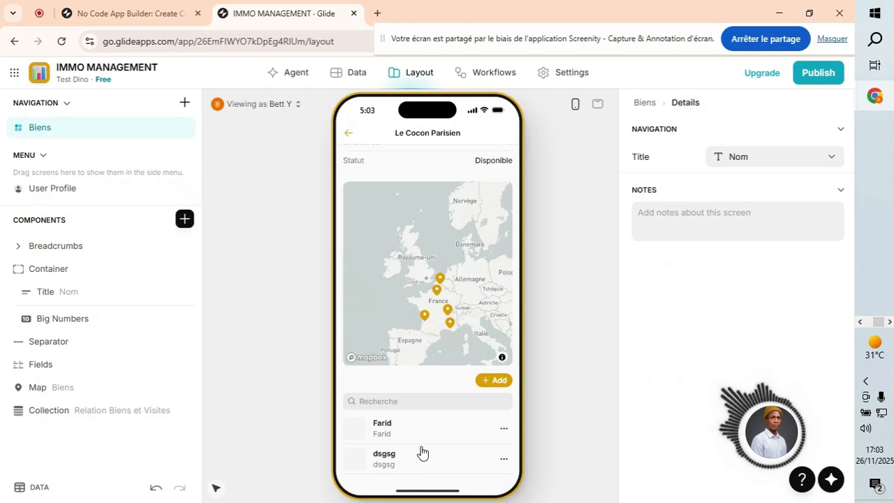
Open Villa Provençale's details and start adding a new contact.
click(349, 135)
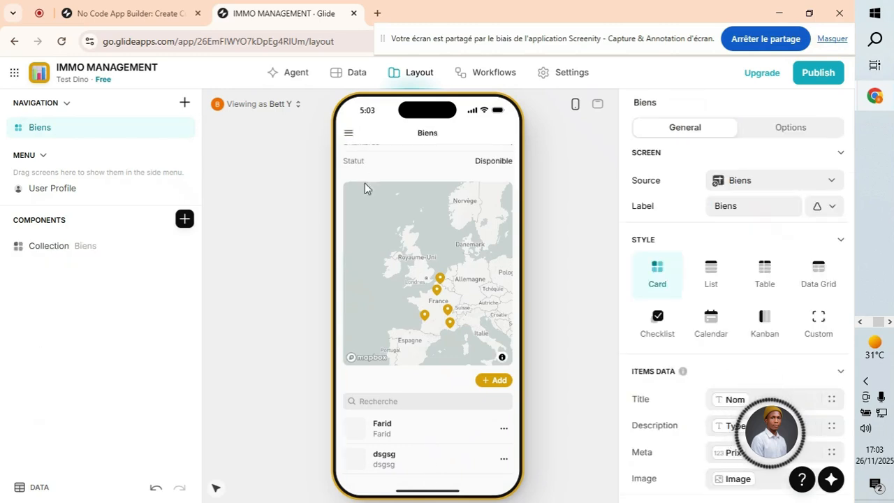
scroll(409, 284, down, 3)
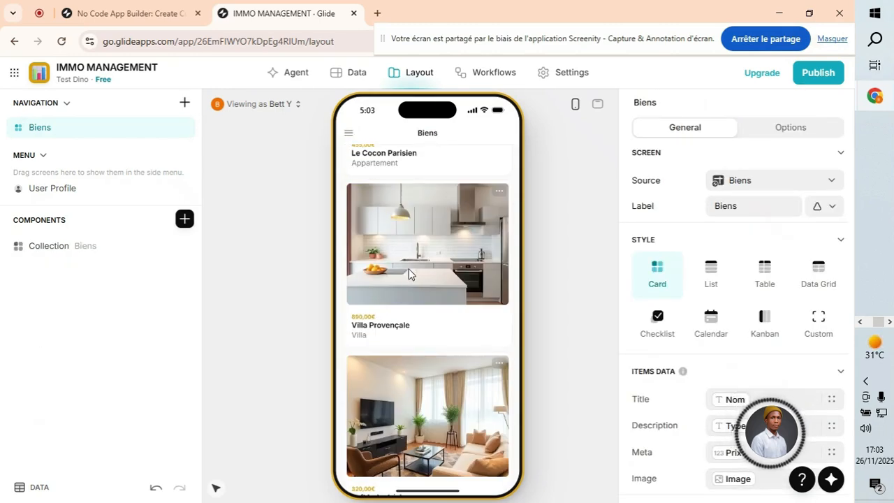
click(408, 275)
scroll(447, 442, down, 3)
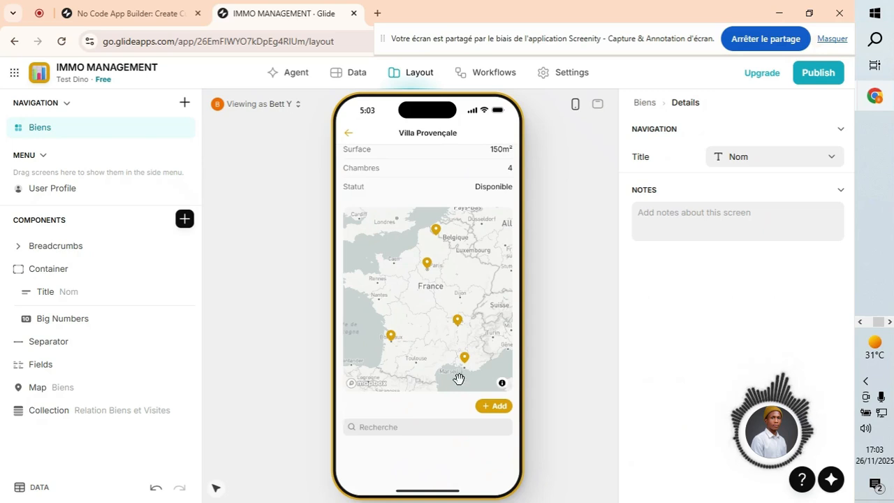
click(494, 408)
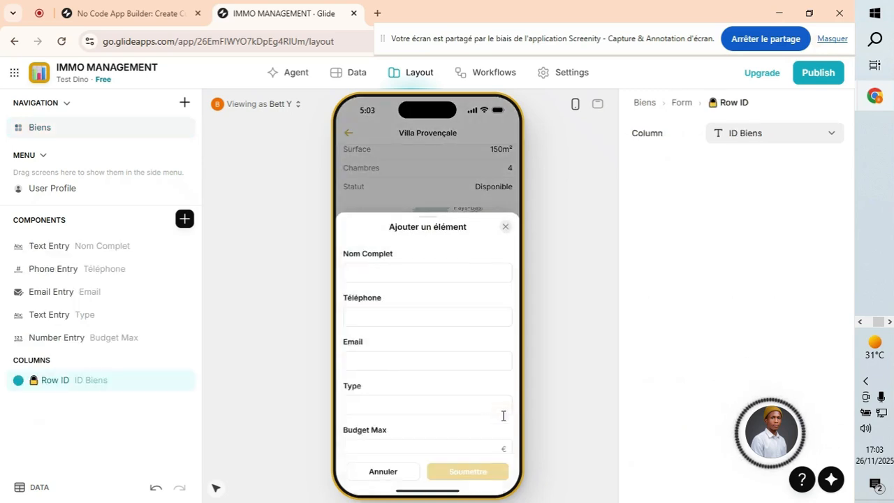
Enter the name DDFGHJ and a test phone number, then begin the e-mail.
click(372, 278)
text(DD)
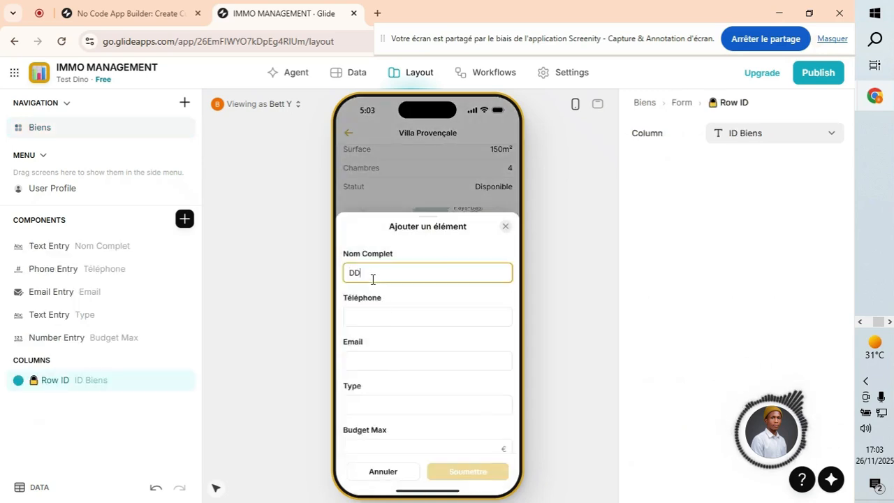
text(FGHJ)
click(359, 319)
text(23456)
click(369, 362)
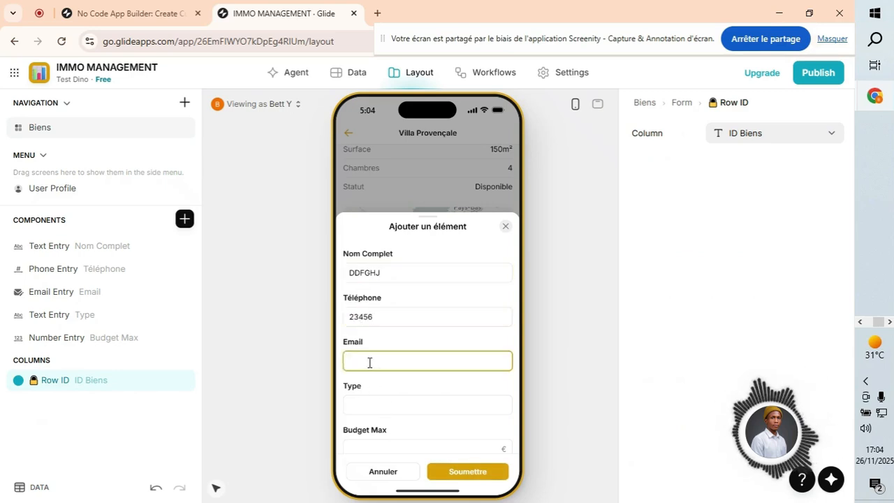
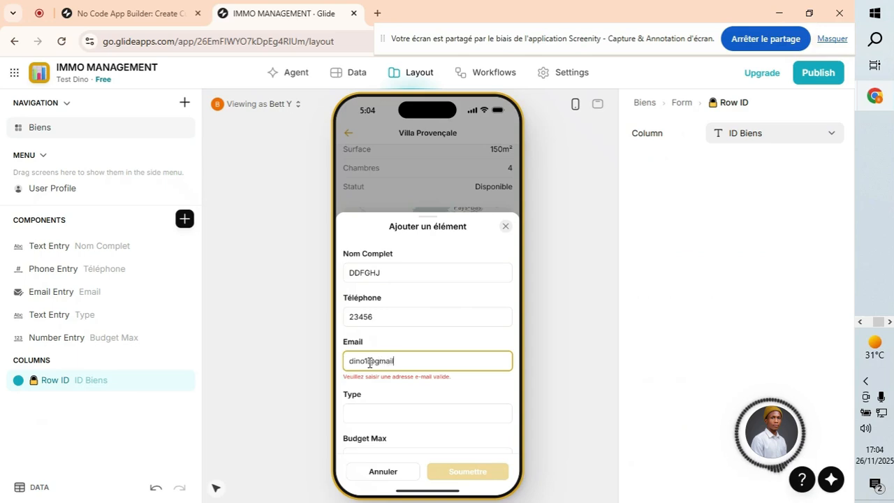
Finish the e-mail, set Type to er and Budget Max to 23, and submit.
text(om)
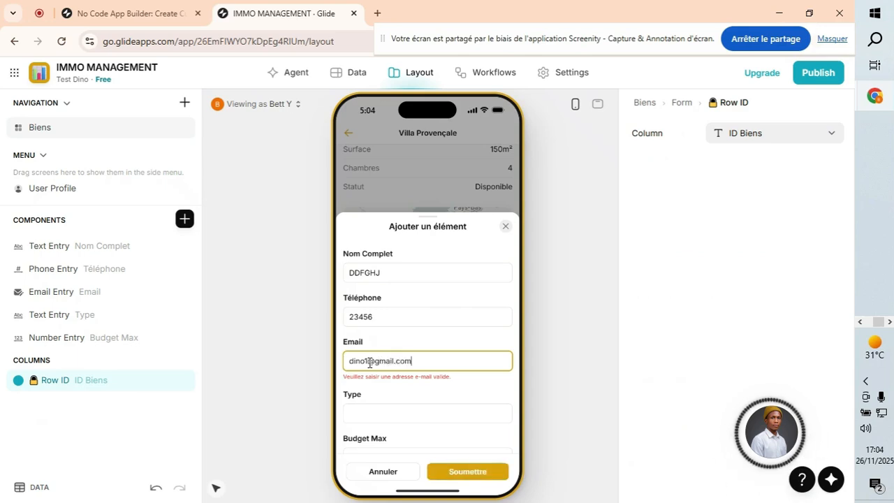
click(382, 402)
text(er)
click(371, 419)
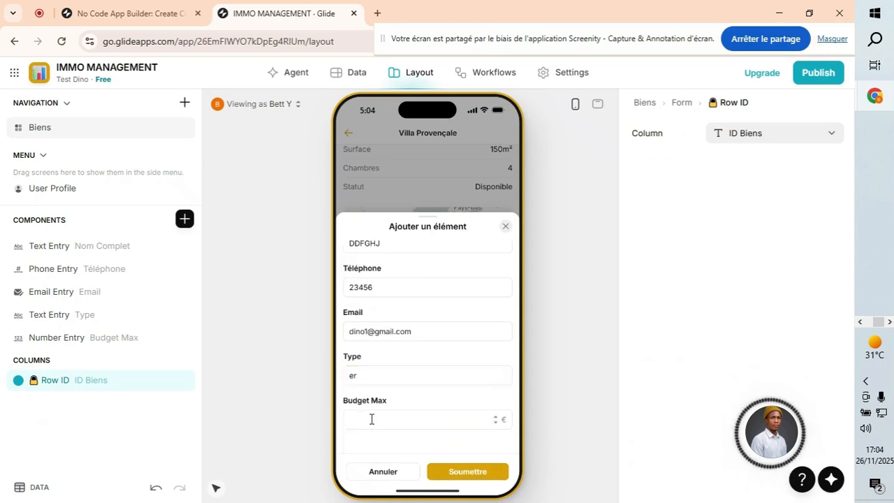
text(23)
scroll(448, 388, up, 1)
click(477, 472)
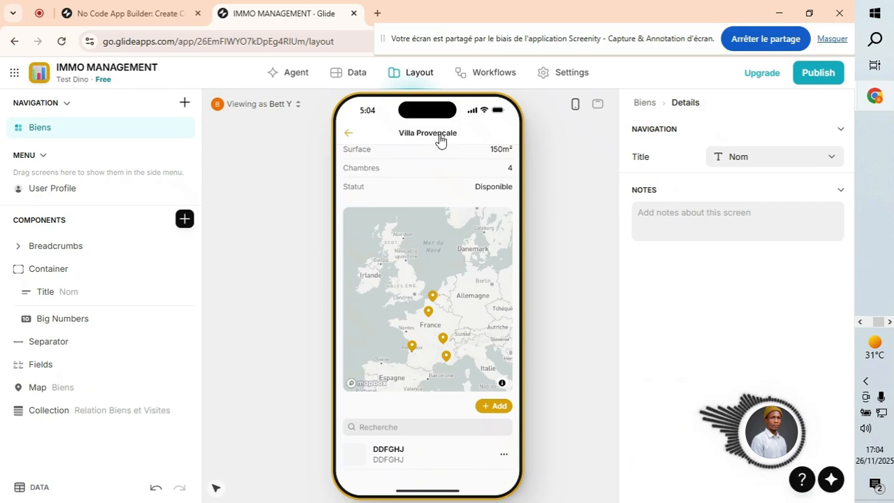
Check Le Cocon Parisien's contacts list, then view the CONTACTS data table.
click(347, 139)
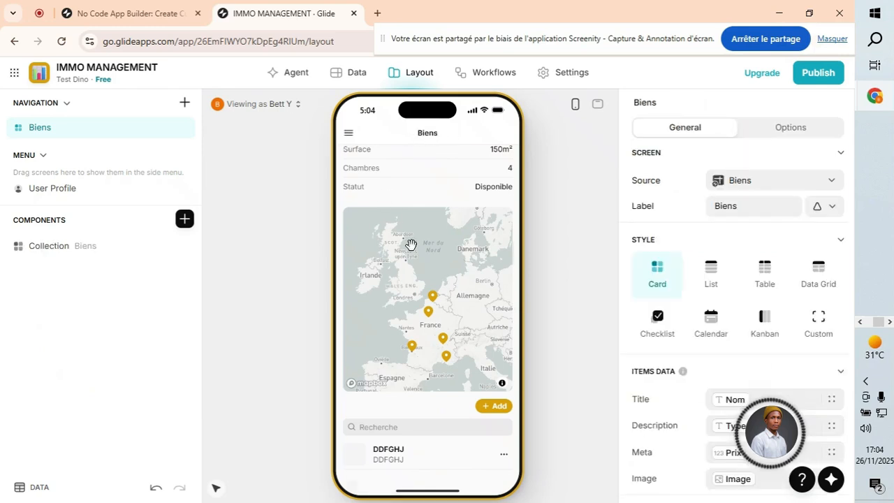
click(424, 296)
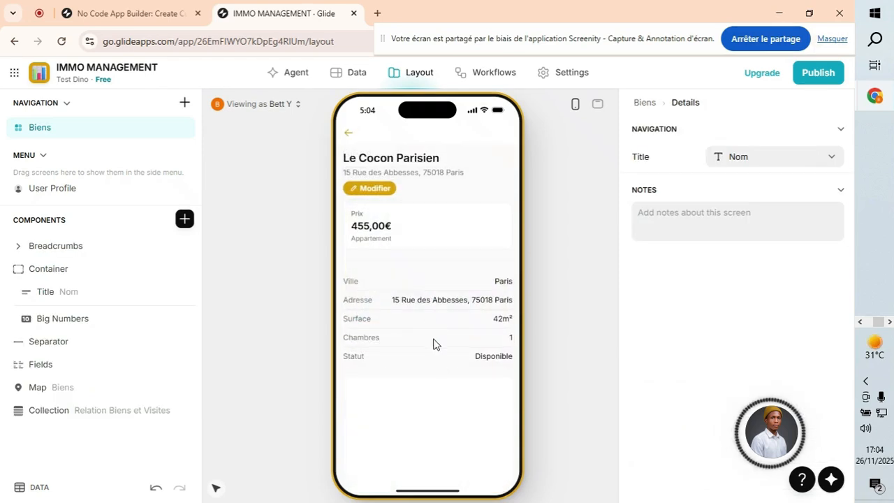
scroll(477, 291, down, 3)
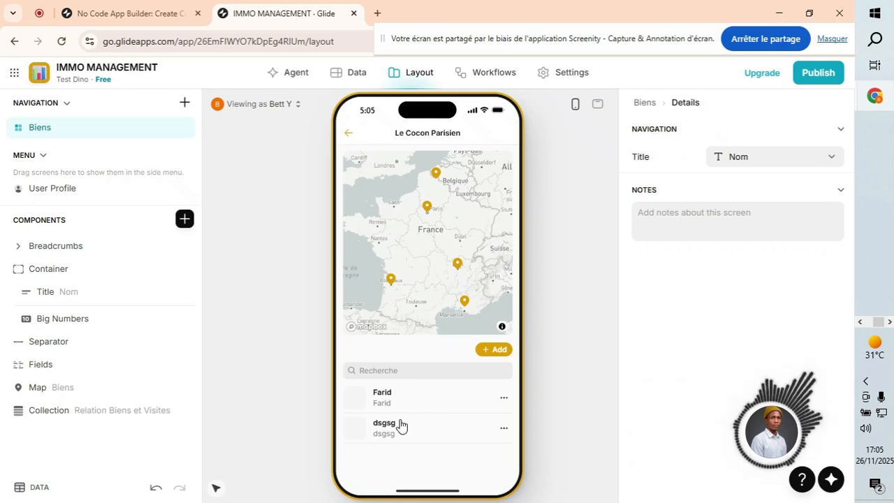
click(353, 72)
click(453, 187)
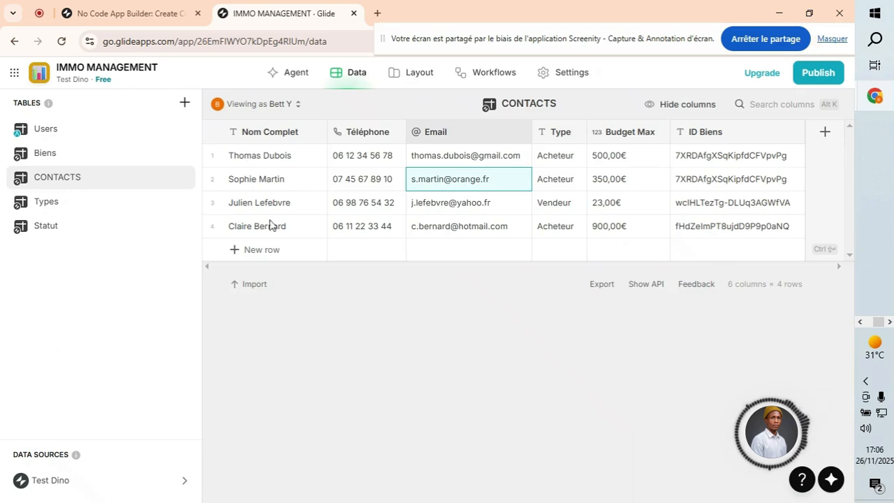
click(552, 212)
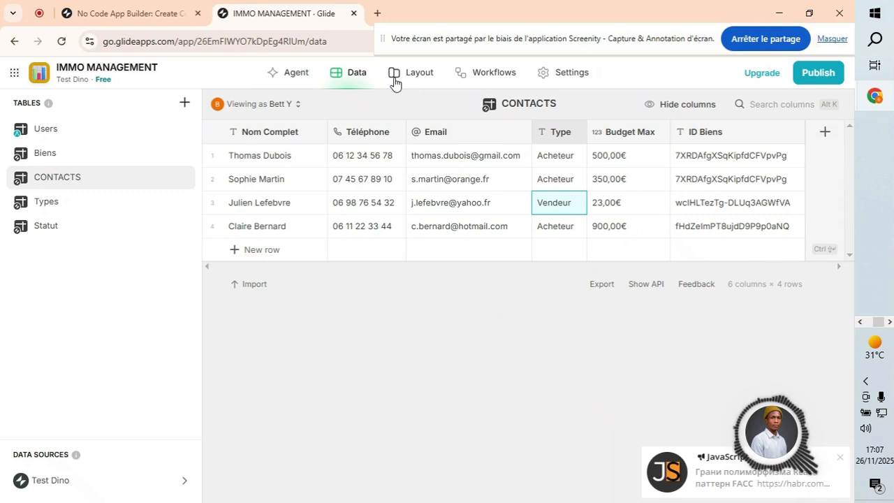
click(403, 76)
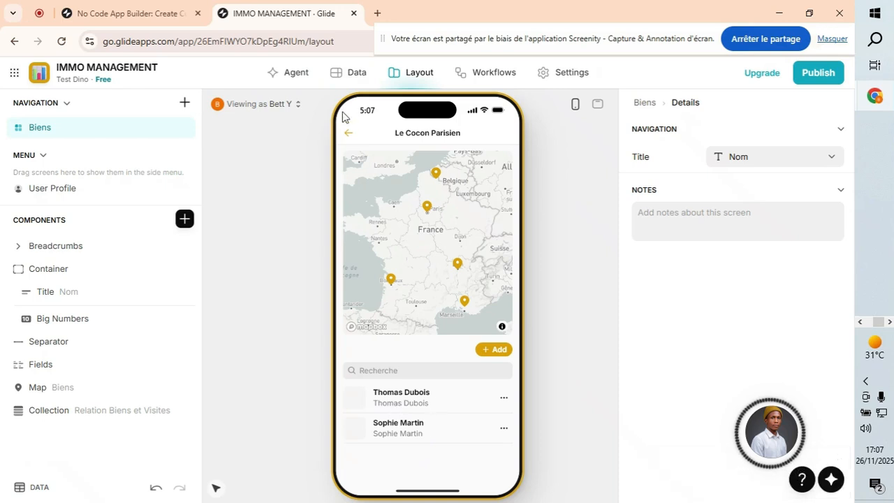
click(340, 74)
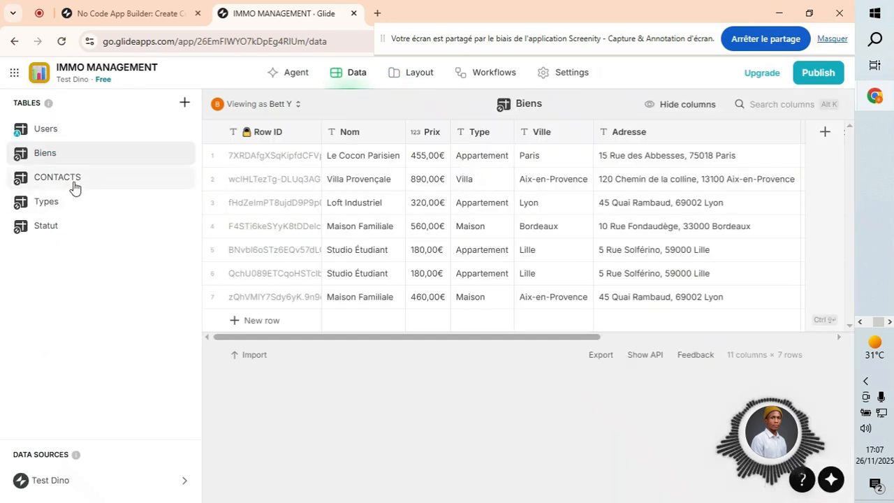
click(74, 183)
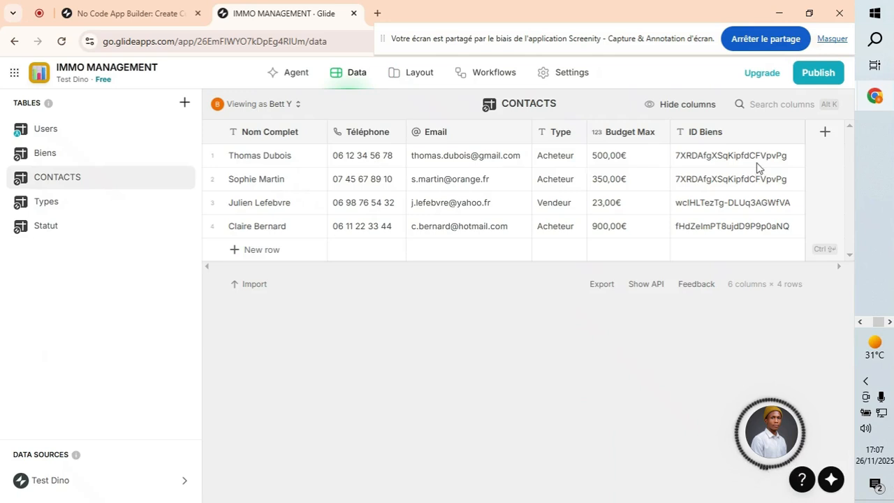
click(391, 78)
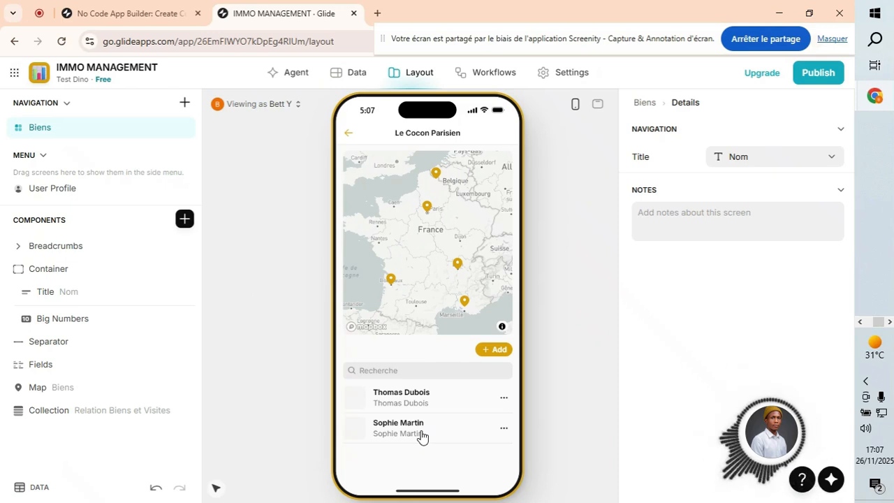
click(352, 74)
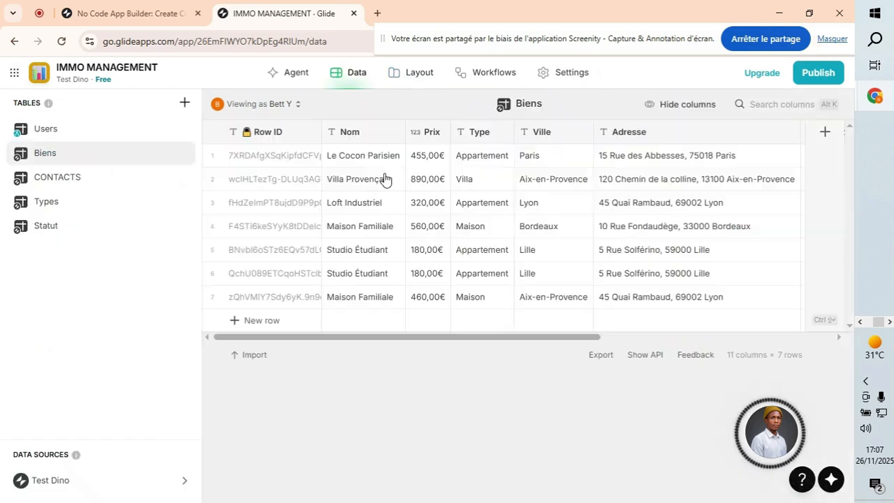
click(37, 180)
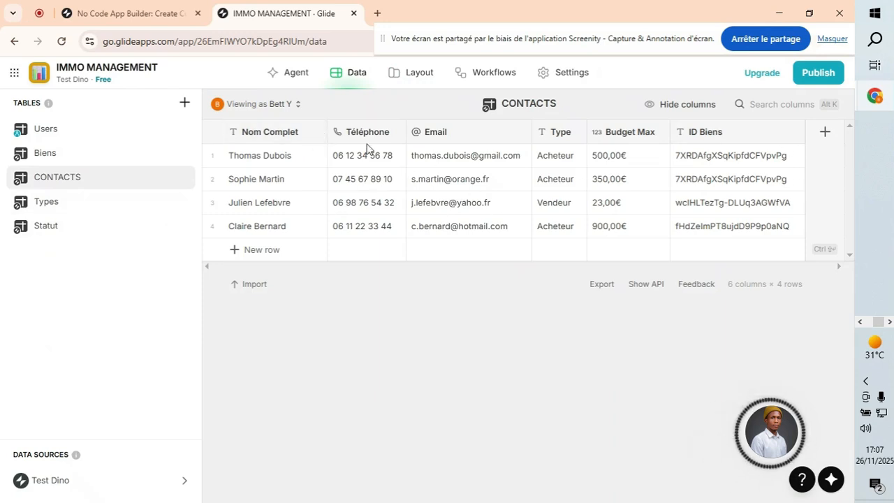
click(824, 134)
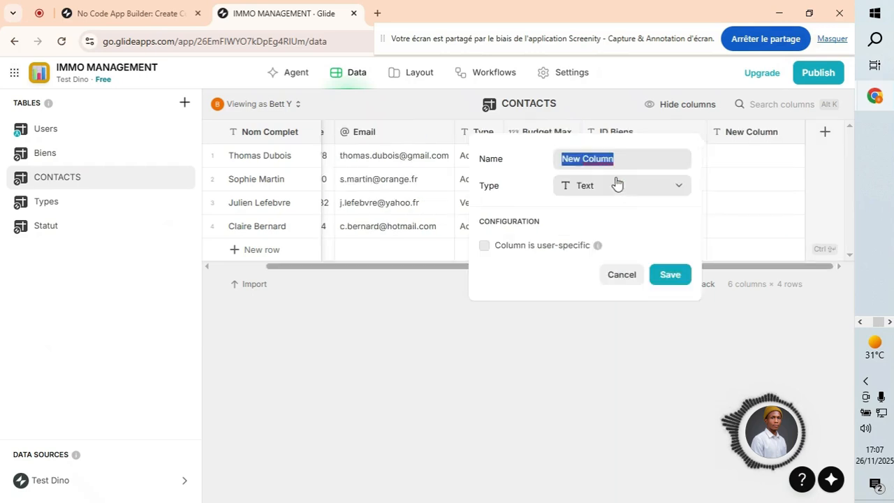
Create an 'Image' column generating Triangles images from Nom Complet and save it.
text(Image)
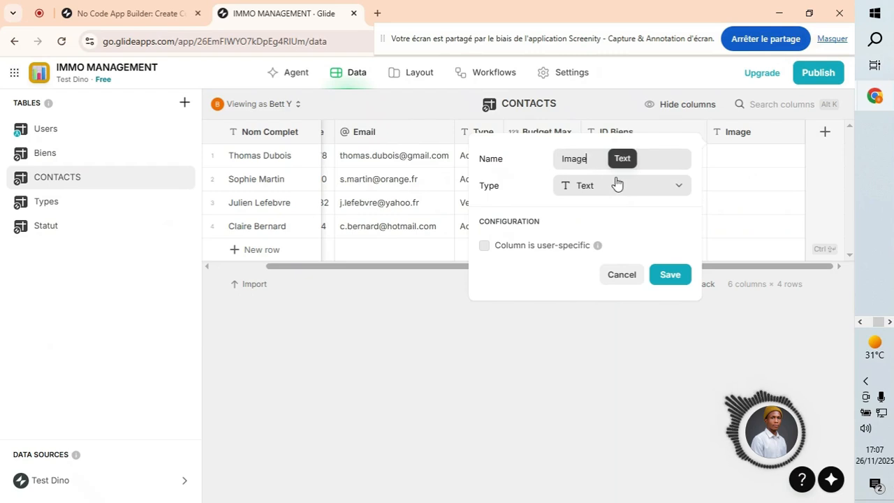
click(612, 193)
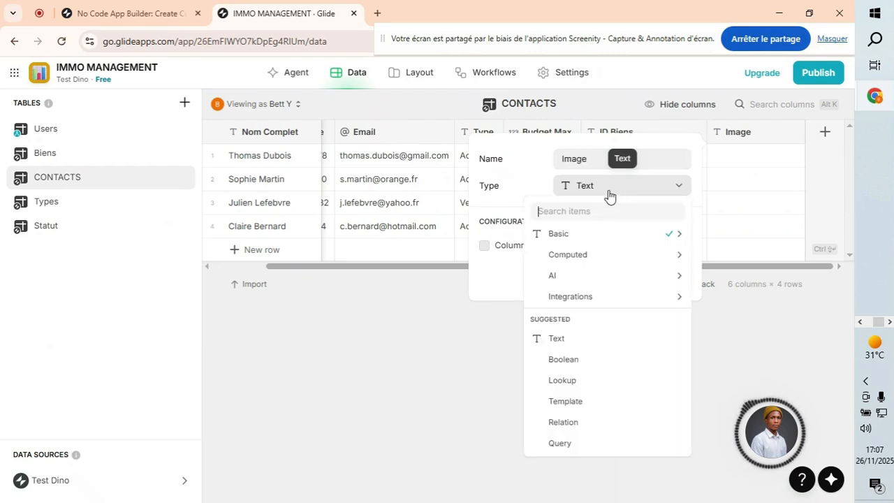
mouse_move(605, 258)
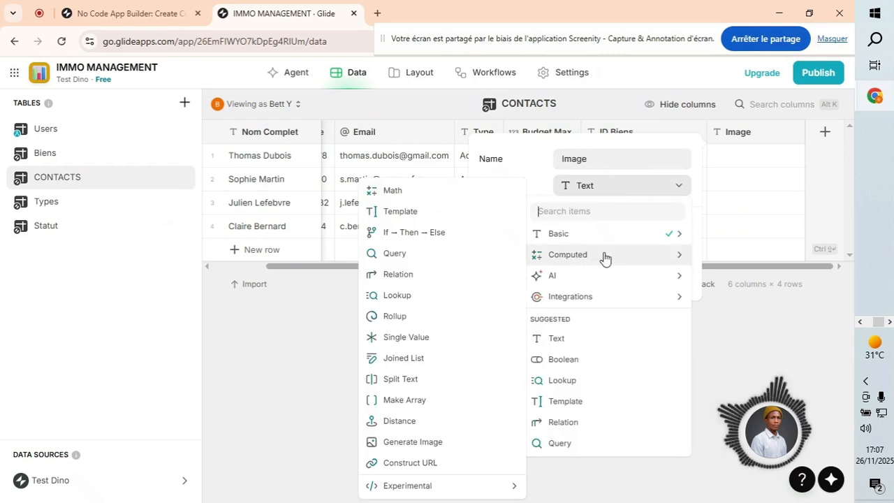
click(413, 441)
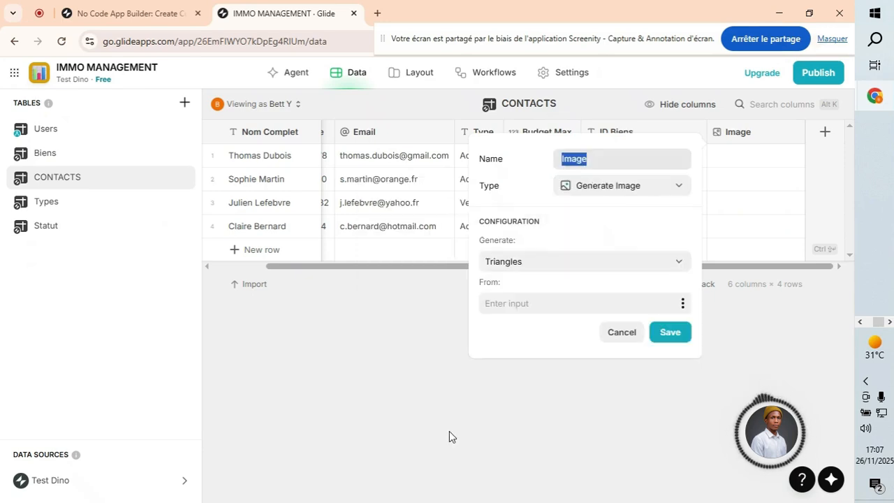
click(683, 306)
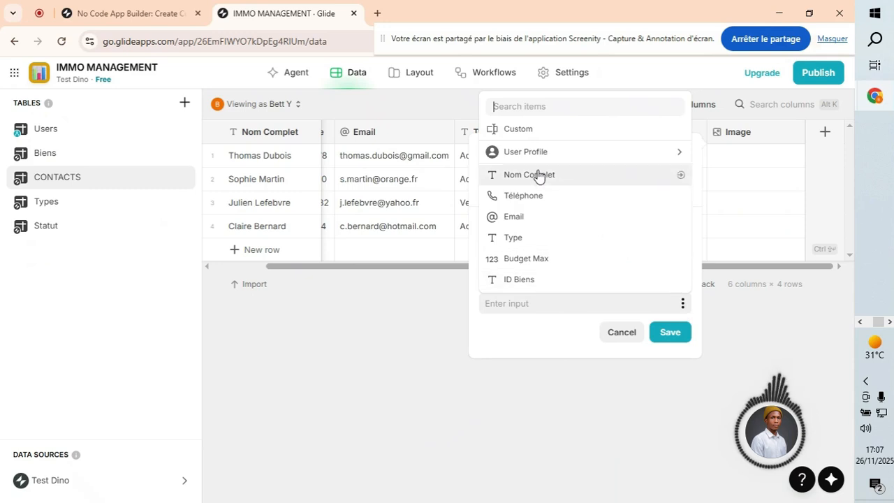
click(539, 175)
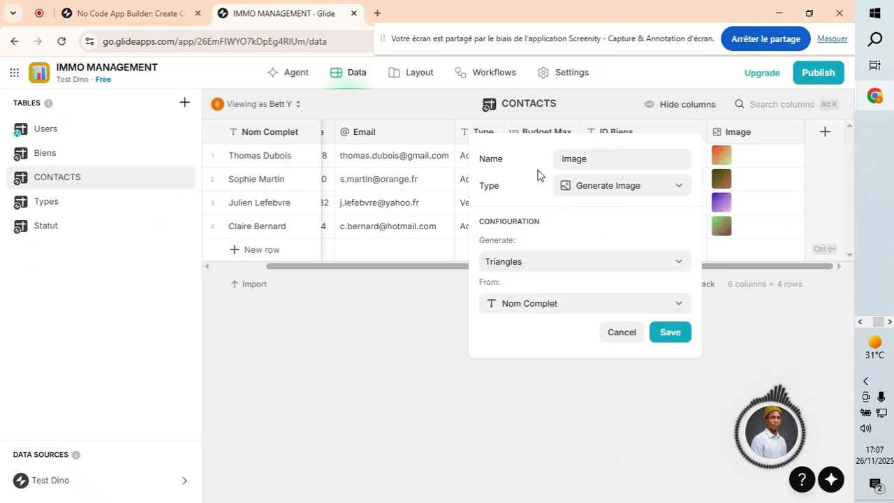
click(667, 333)
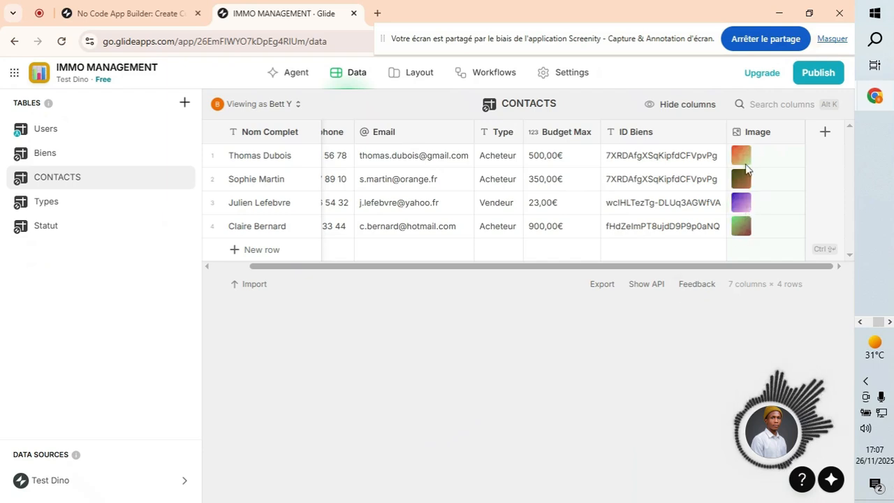
click(389, 75)
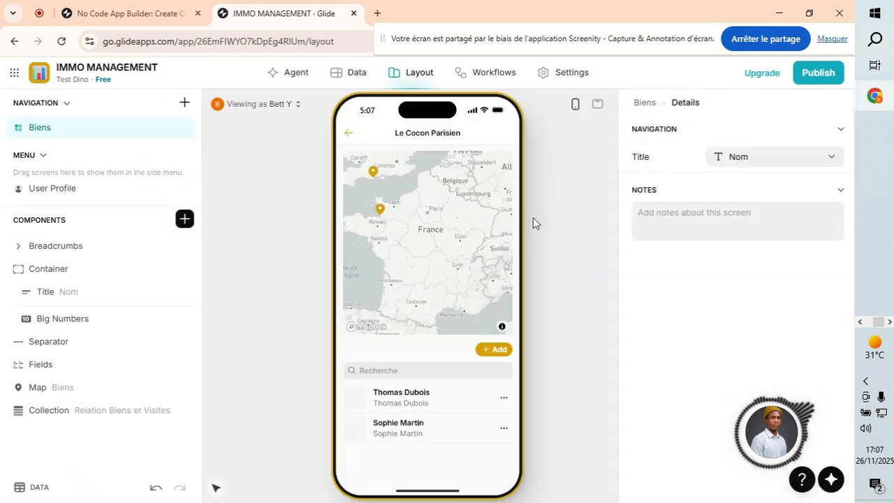
Replace the phone-number item image with the generated Image column, shown as circular thumbnails.
click(62, 417)
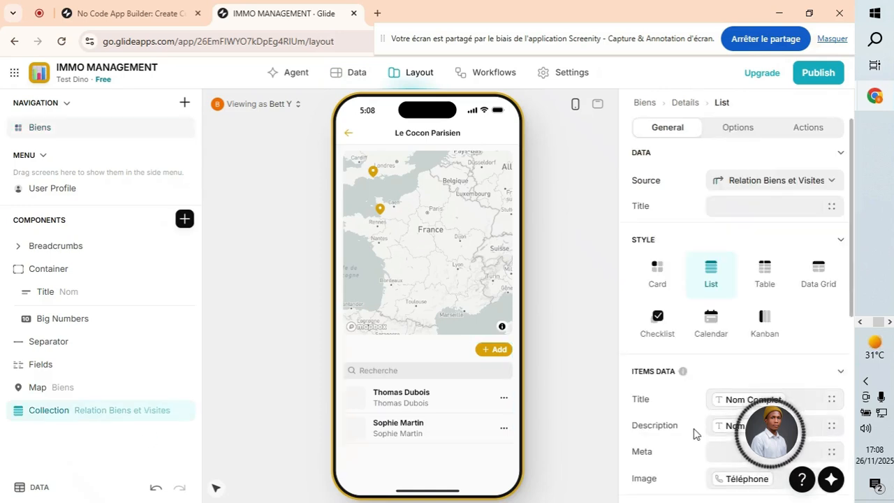
scroll(698, 430, down, 4)
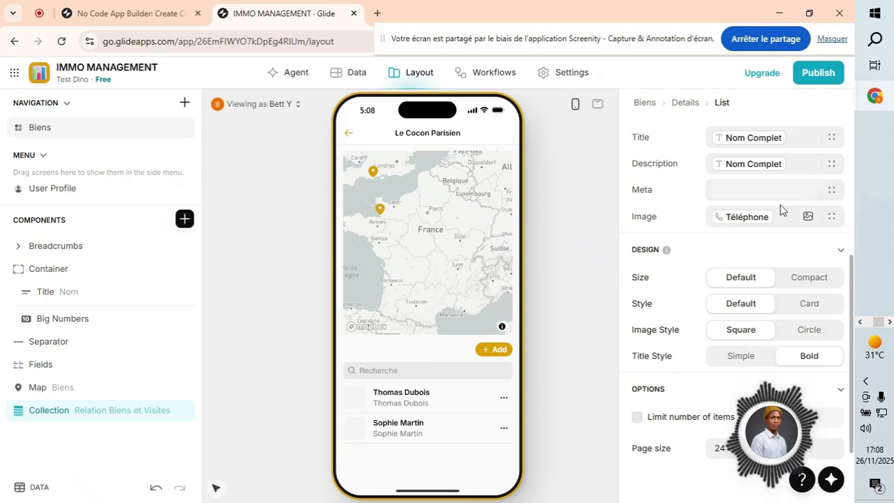
click(771, 216)
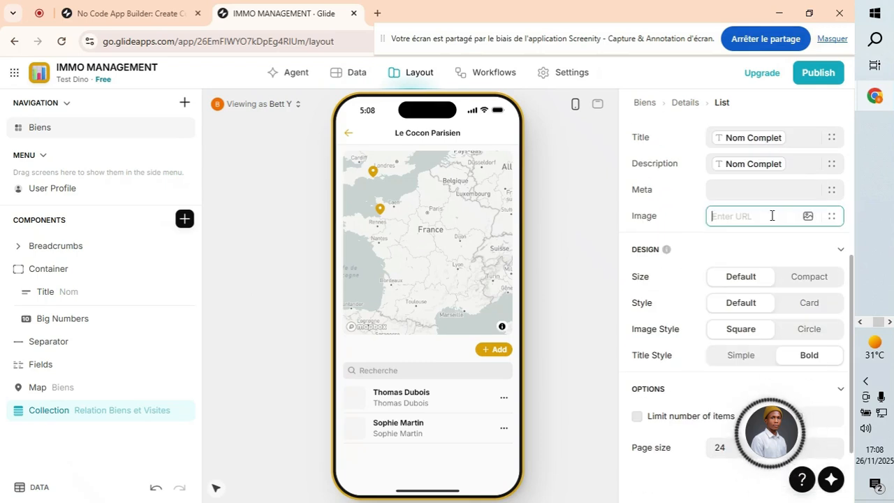
click(808, 217)
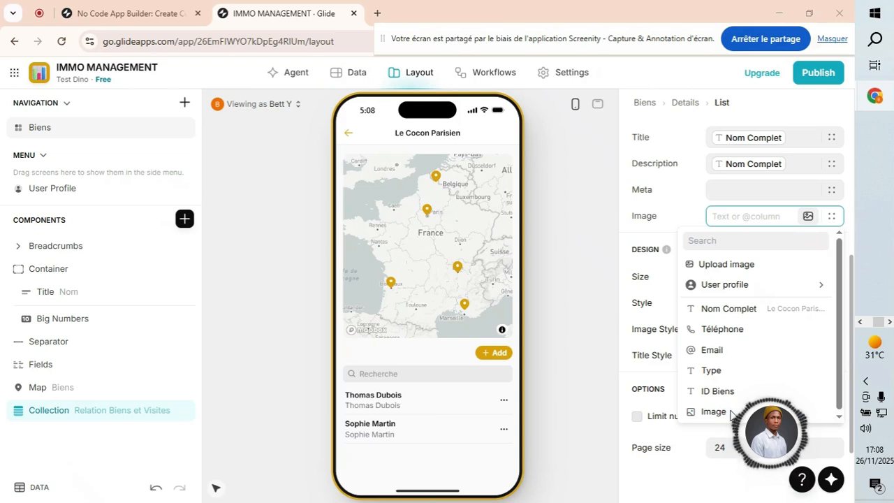
scroll(726, 415, down, 1)
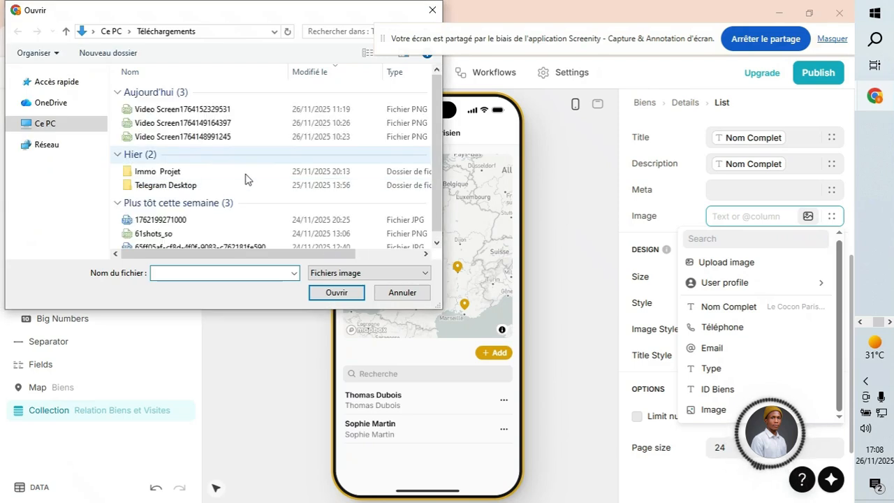
click(402, 292)
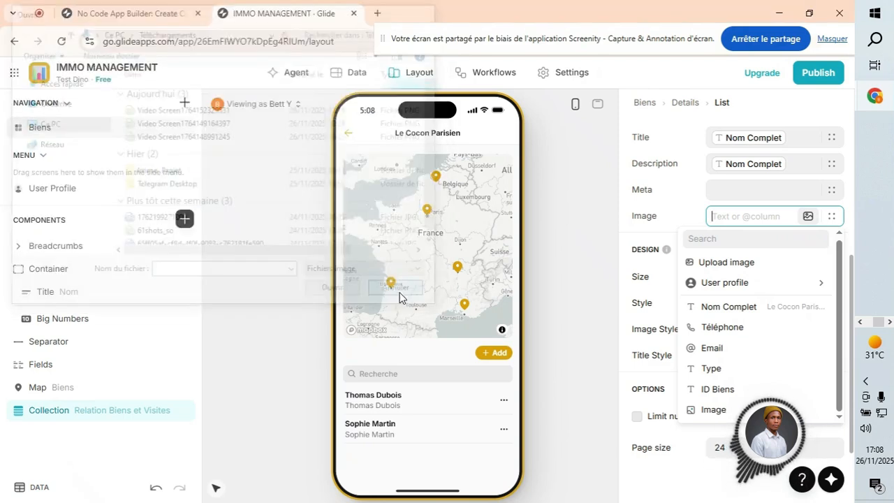
click(713, 410)
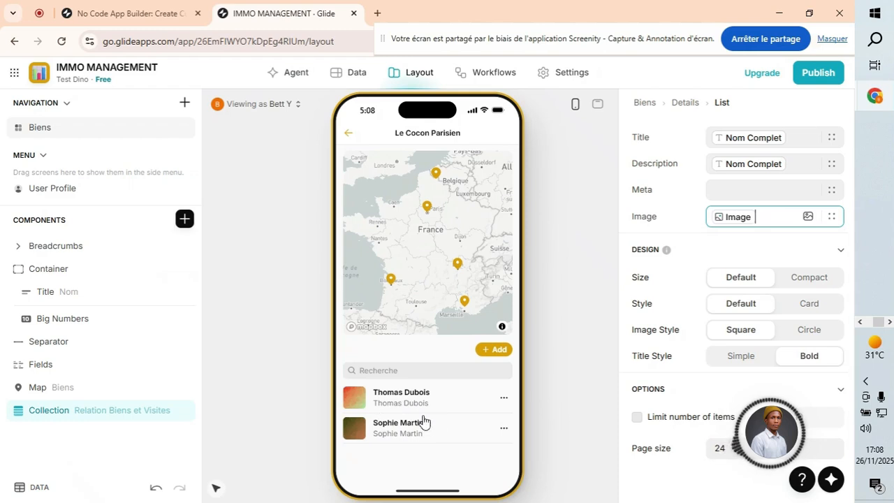
click(810, 331)
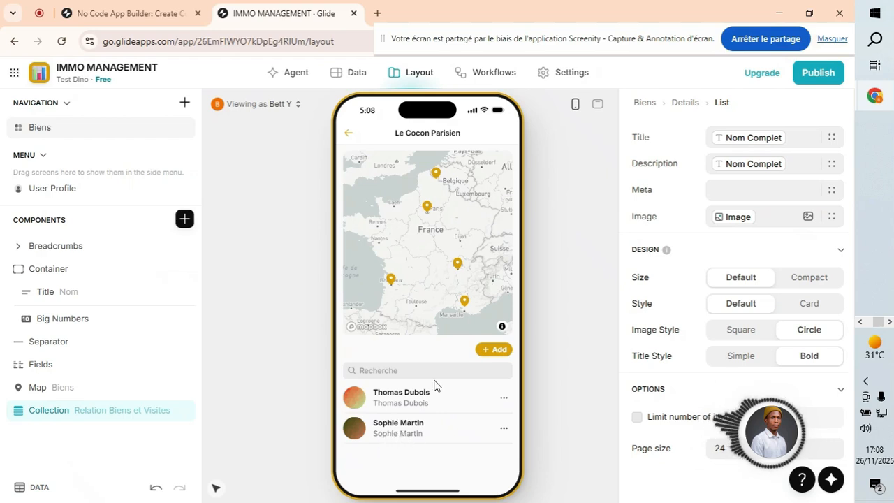
scroll(435, 385, up, 5)
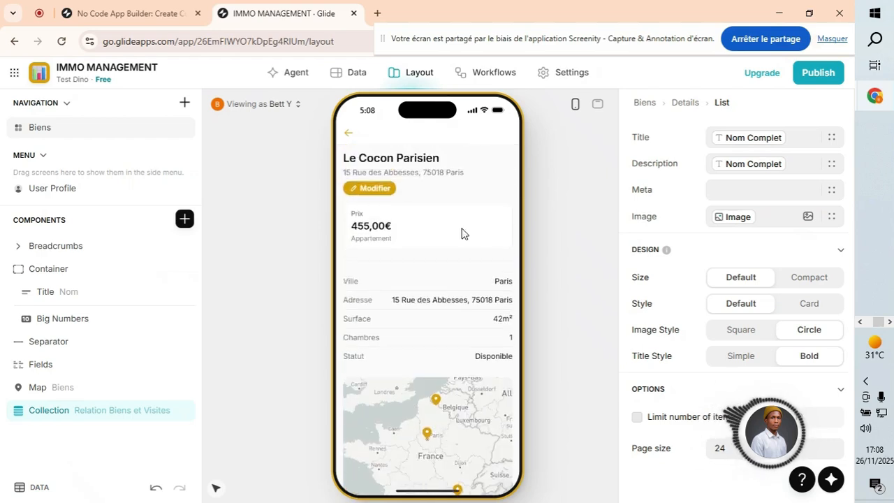
click(597, 106)
click(592, 105)
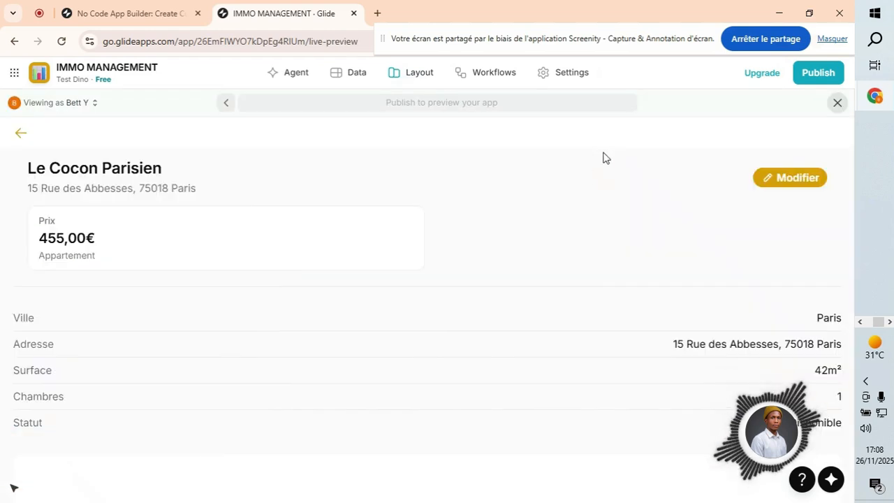
scroll(479, 280, down, 6)
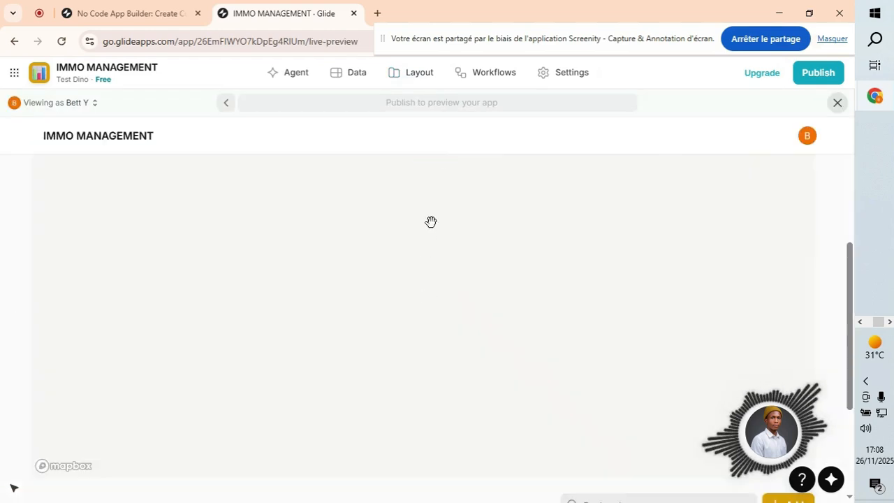
scroll(841, 207, down, 3)
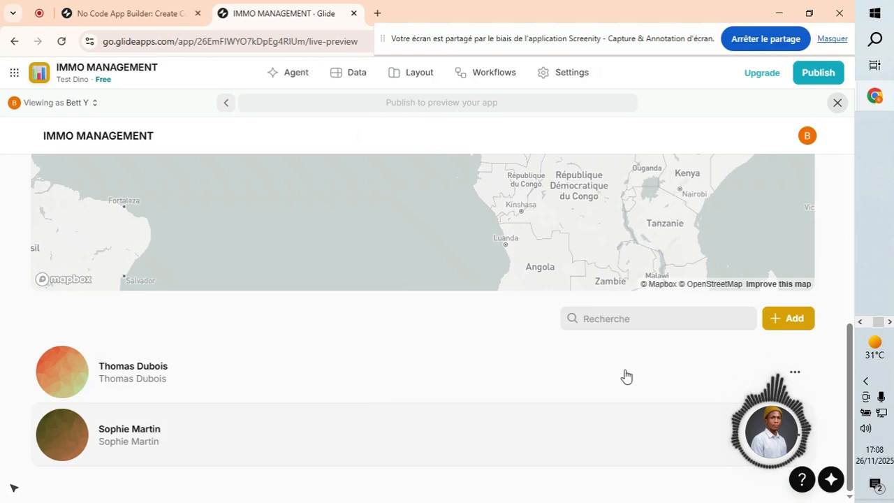
scroll(794, 398, up, 5)
scroll(810, 168, up, 2)
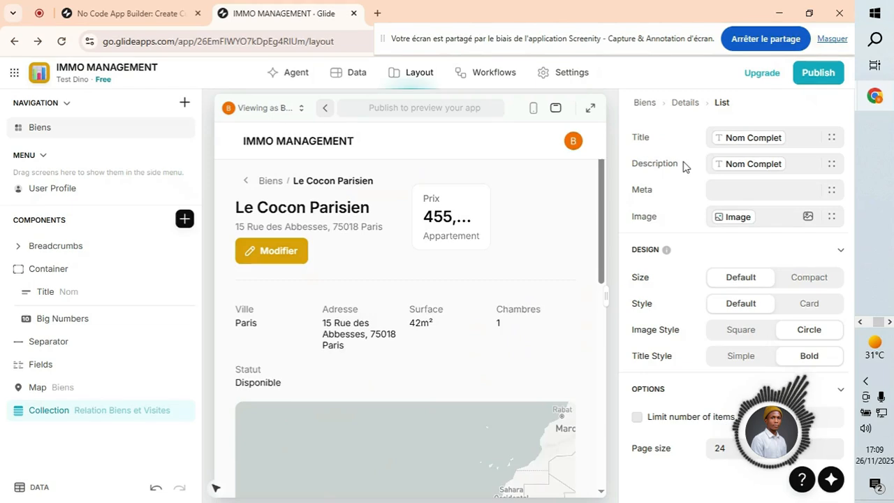
Move the visits list above the map and give it the title 'Mes visites'.
click(50, 413)
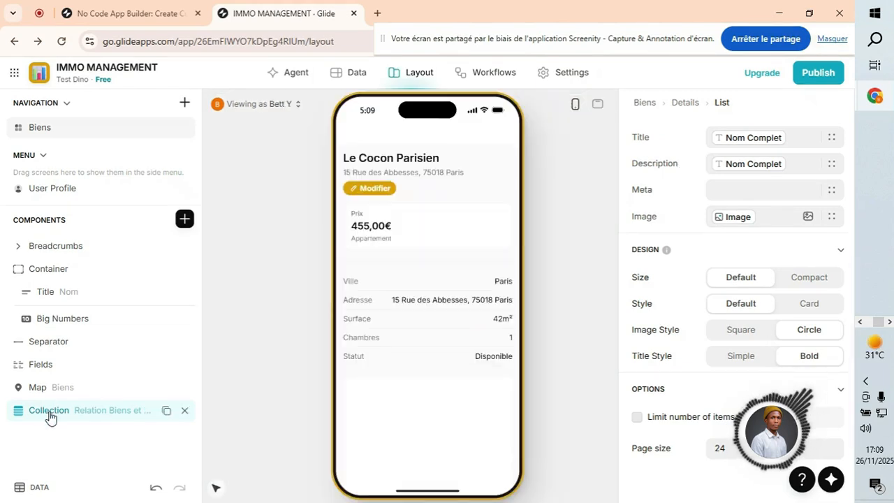
drag(50, 414, 56, 385)
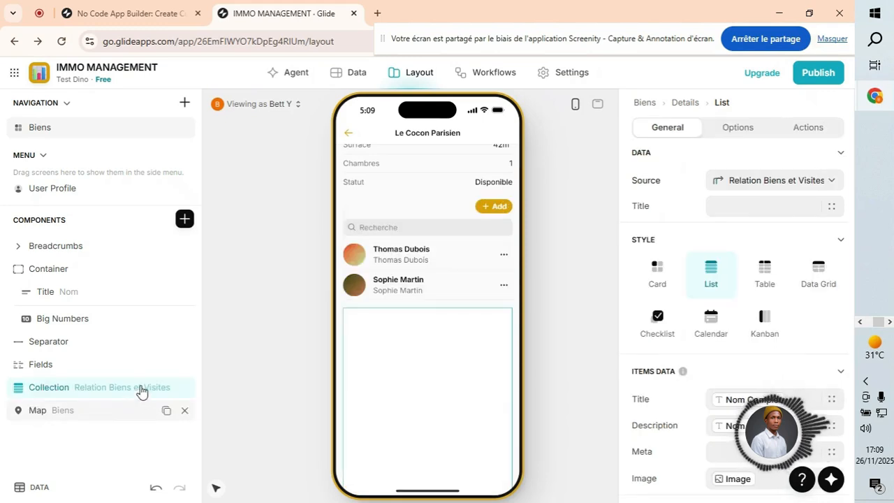
double_click(47, 390)
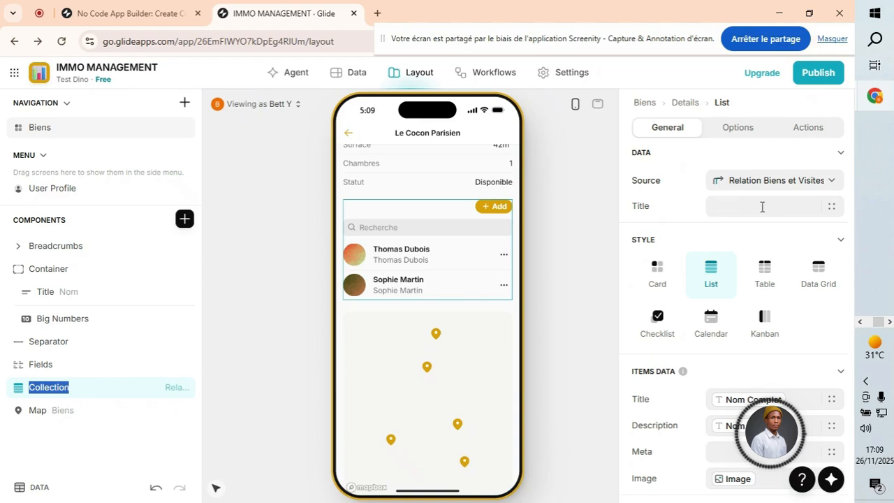
click(762, 208)
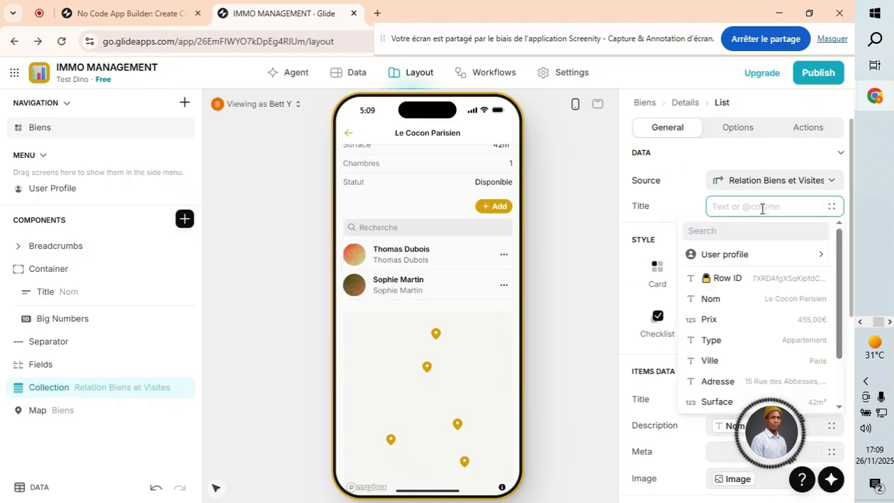
text(Mes vi)
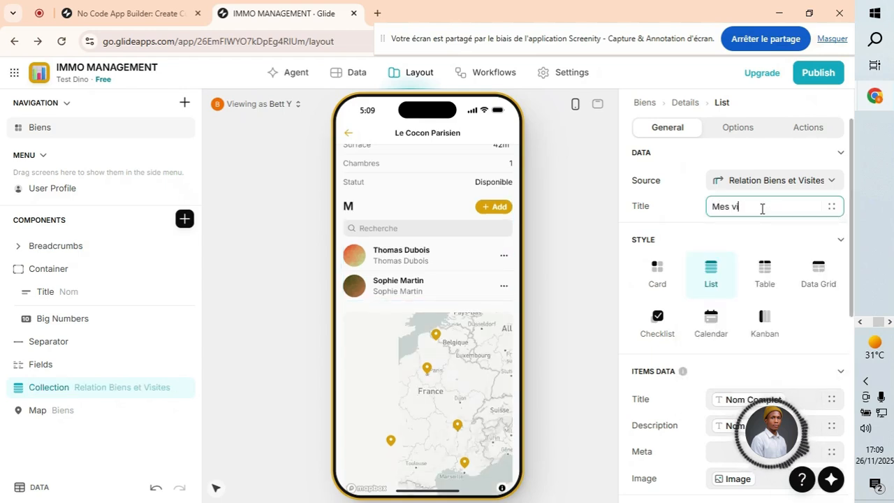
text(sites)
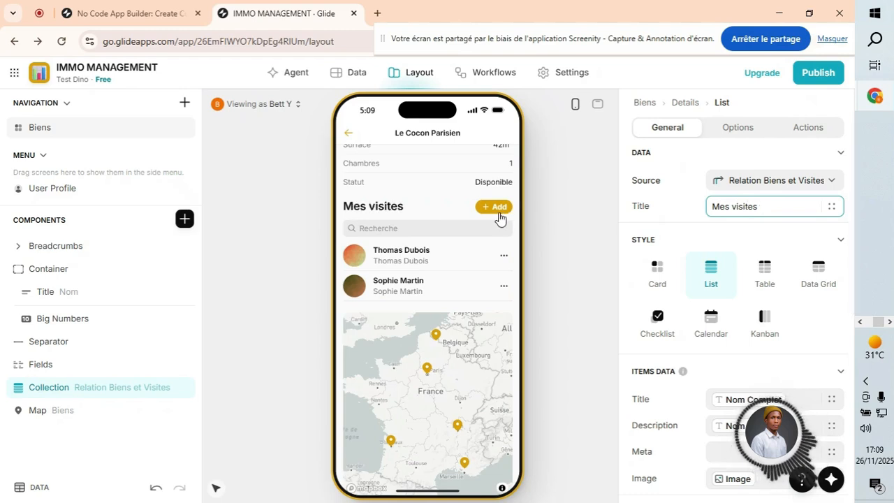
Relabel the list's add button from 'Add' to 'Ajout'.
click(805, 129)
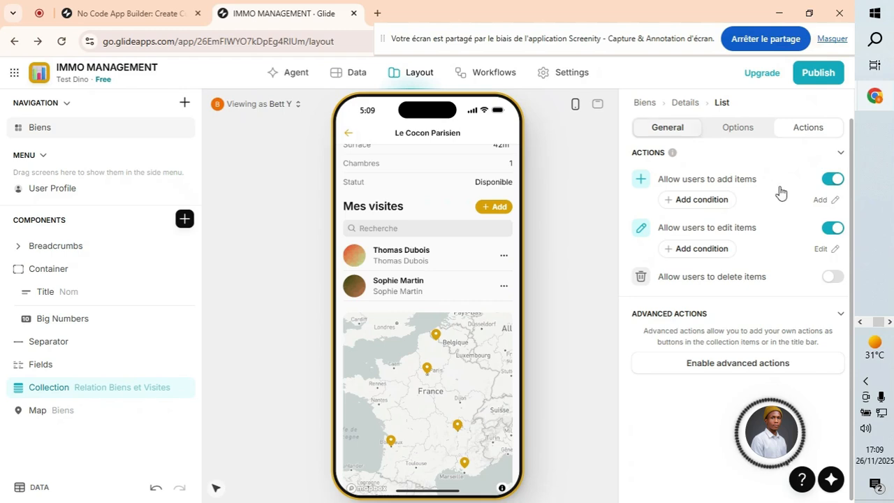
click(835, 204)
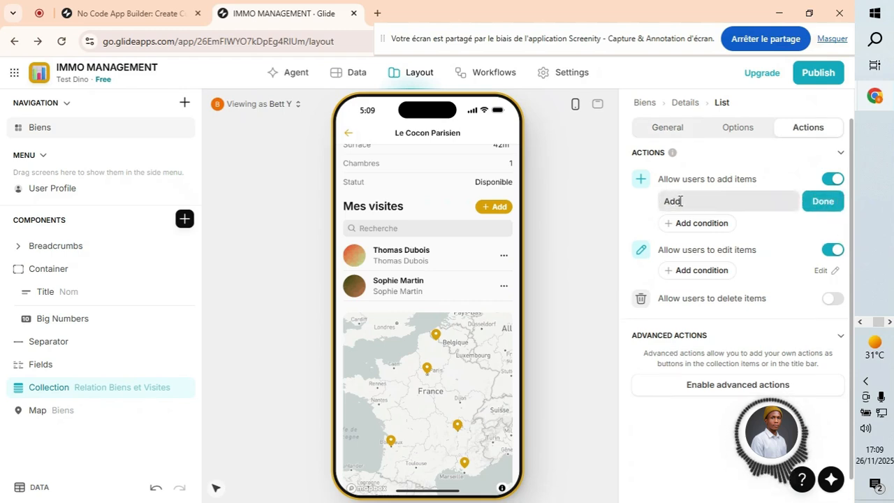
drag(680, 201, 667, 201)
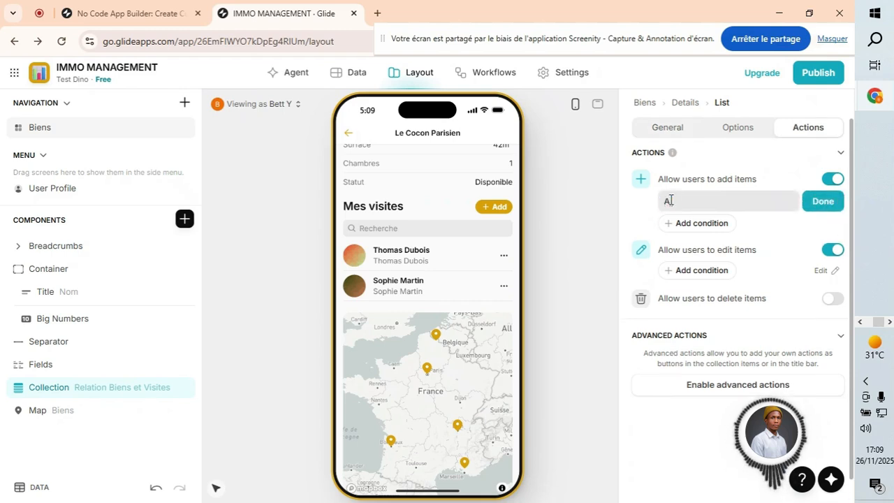
click(820, 201)
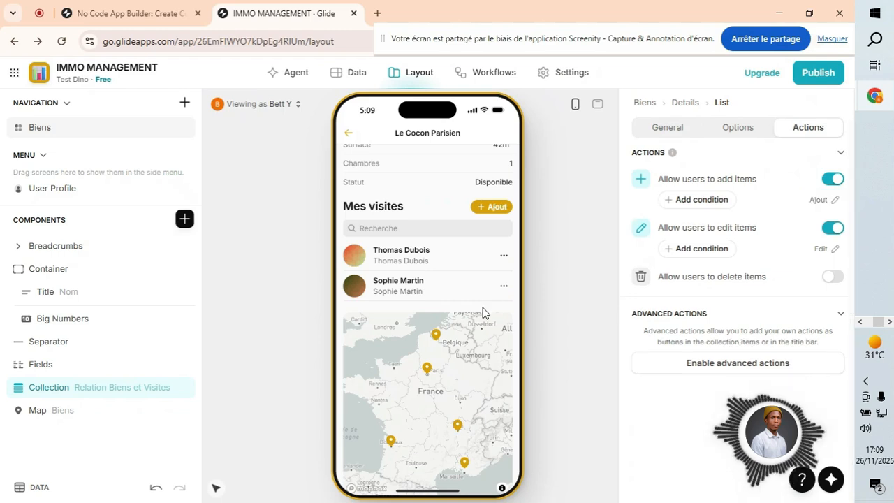
click(667, 129)
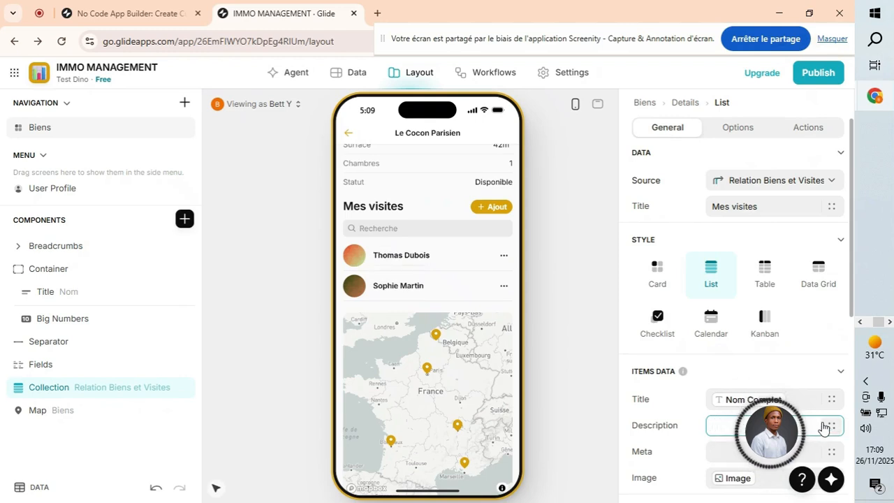
Use the contact's Type column, such as Acheteur, as each item's description.
click(830, 426)
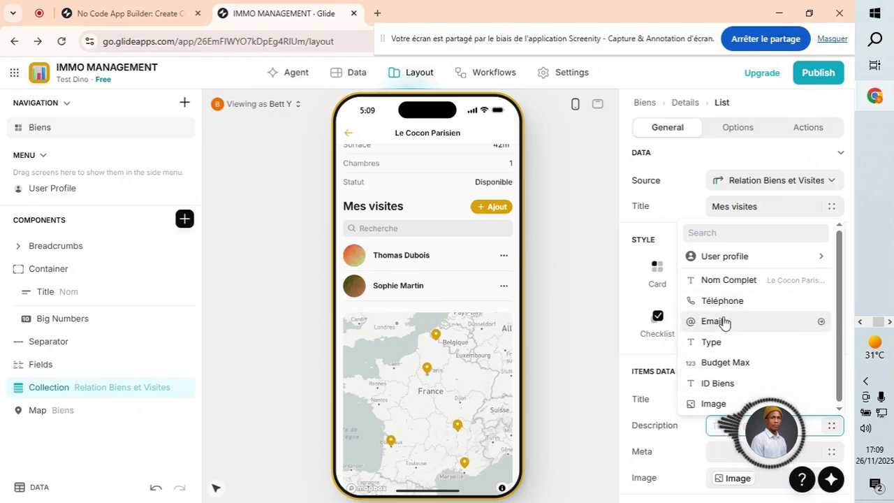
click(720, 343)
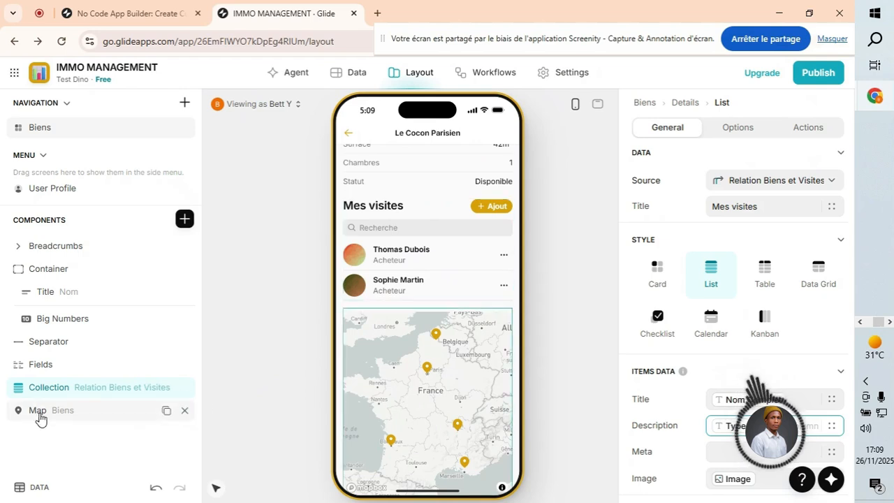
Duplicate the separator below the visits list, then open a visitor's detail screen.
click(185, 220)
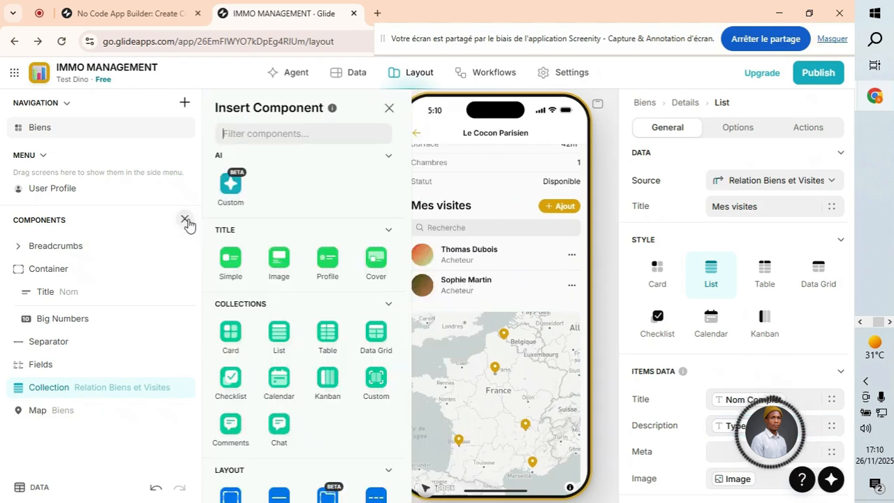
click(69, 344)
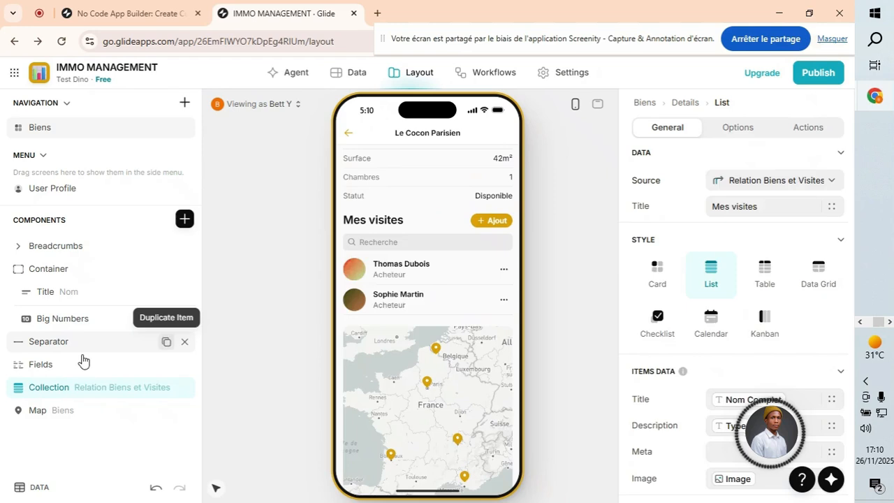
click(82, 363)
drag(79, 369, 84, 424)
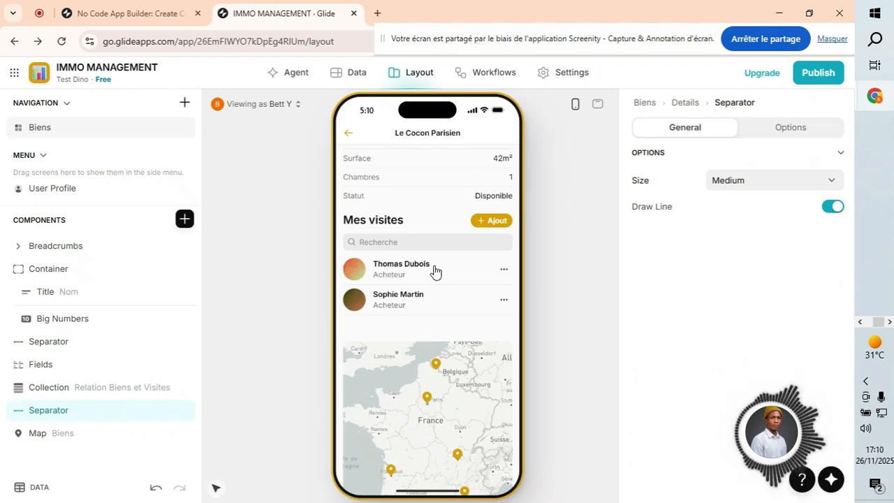
scroll(438, 259, up, 3)
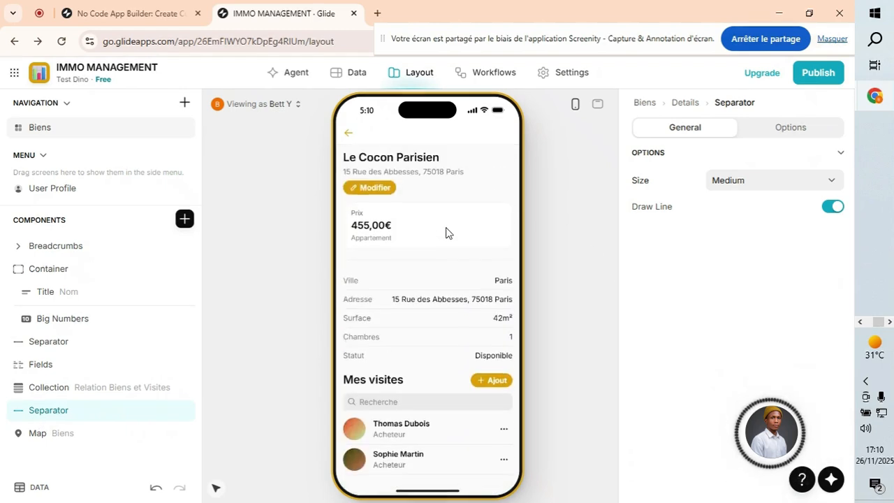
scroll(437, 265, down, 2)
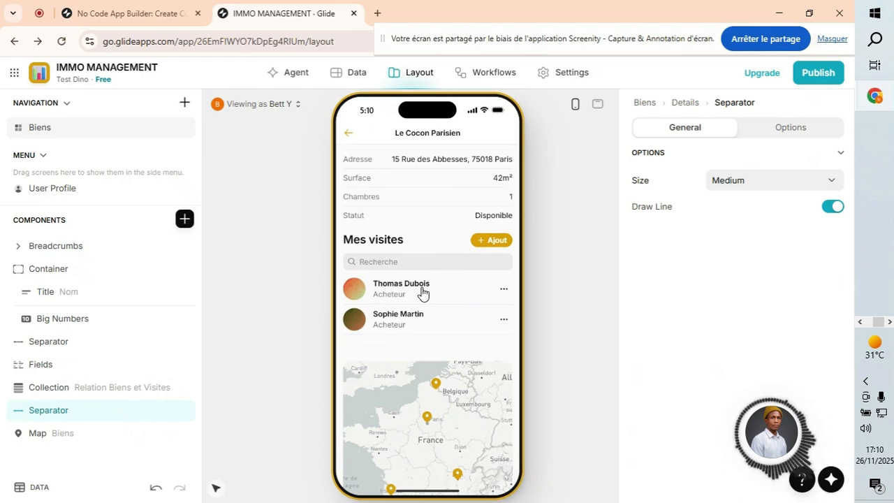
click(432, 289)
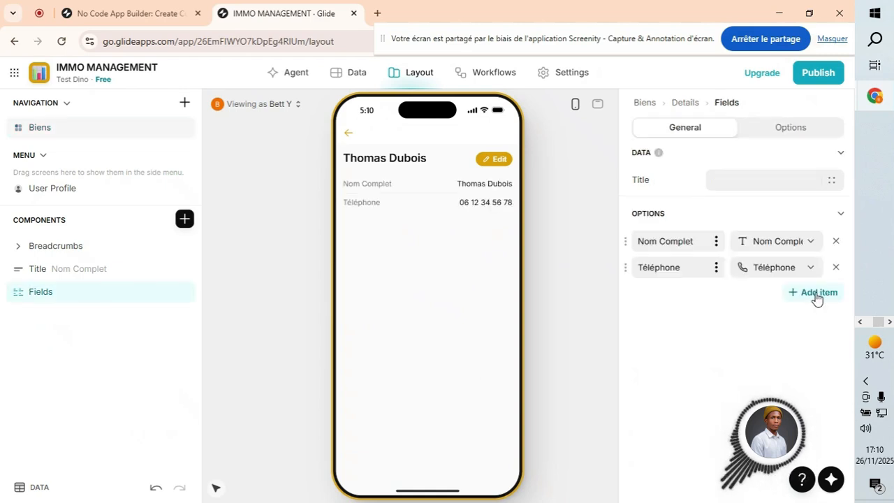
Add Email, Type and Budget Max to the visitor fields and remove Nom Complet.
click(816, 296)
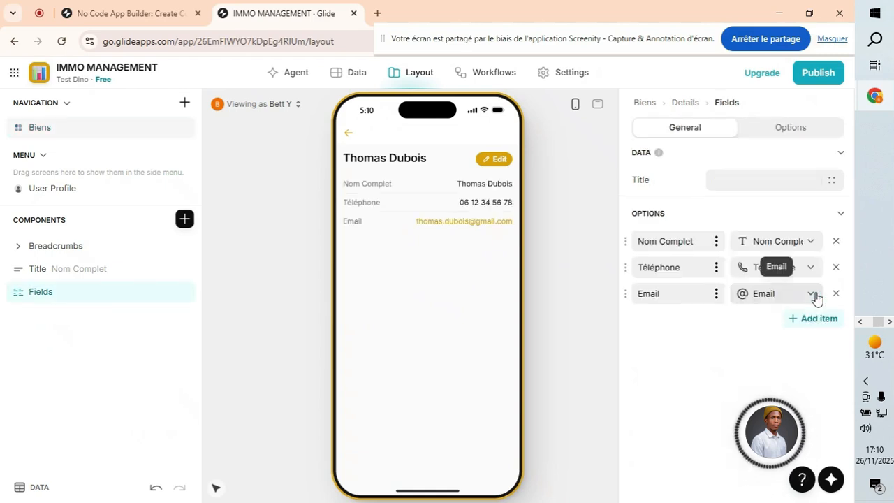
click(810, 318)
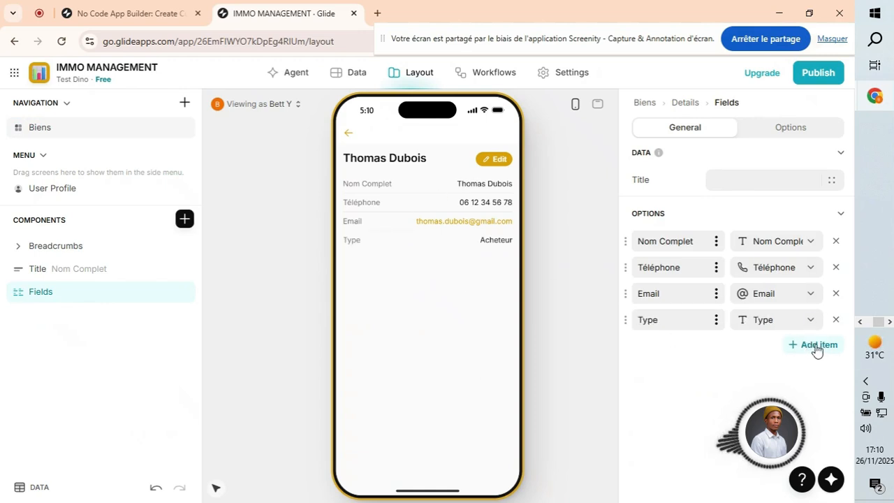
click(817, 347)
click(814, 372)
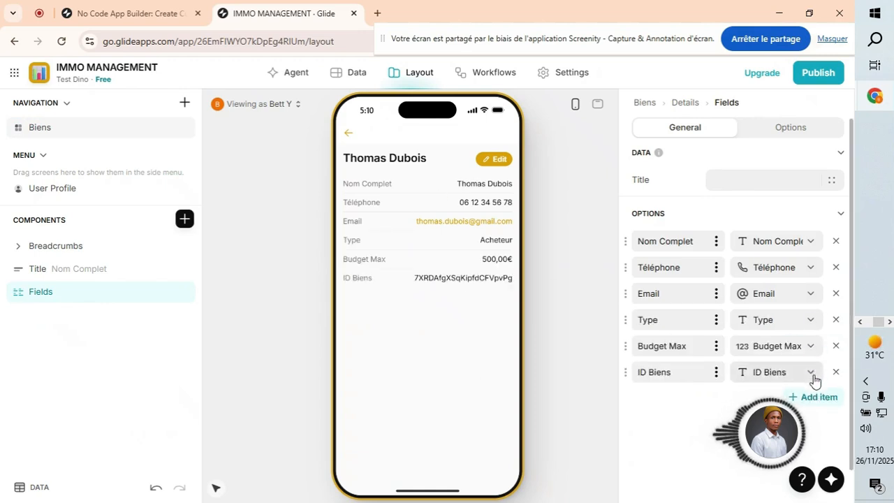
click(835, 372)
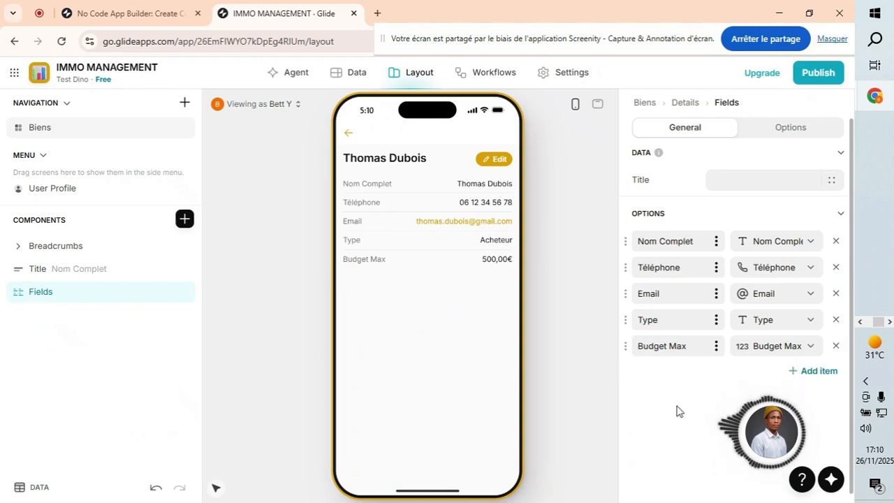
click(836, 241)
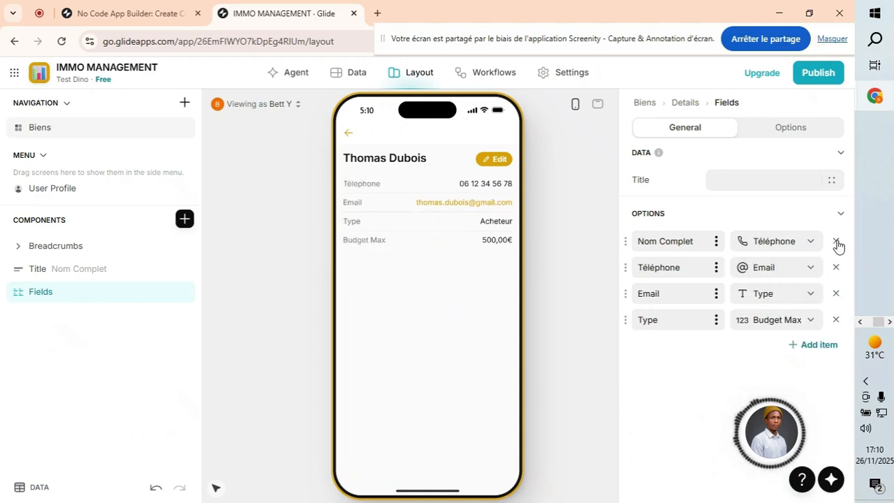
Show the email as title emphasis with an empty subtitle, and remove Email from the fields.
click(56, 273)
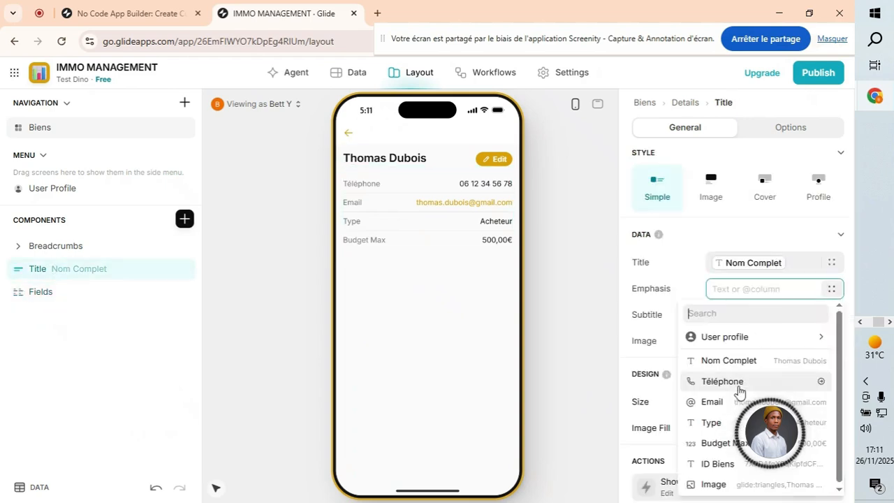
click(723, 401)
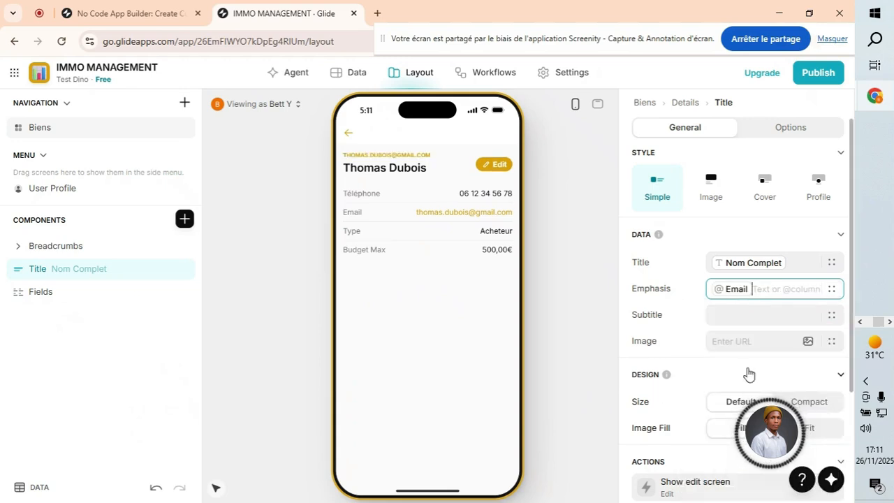
key(BackSpace)
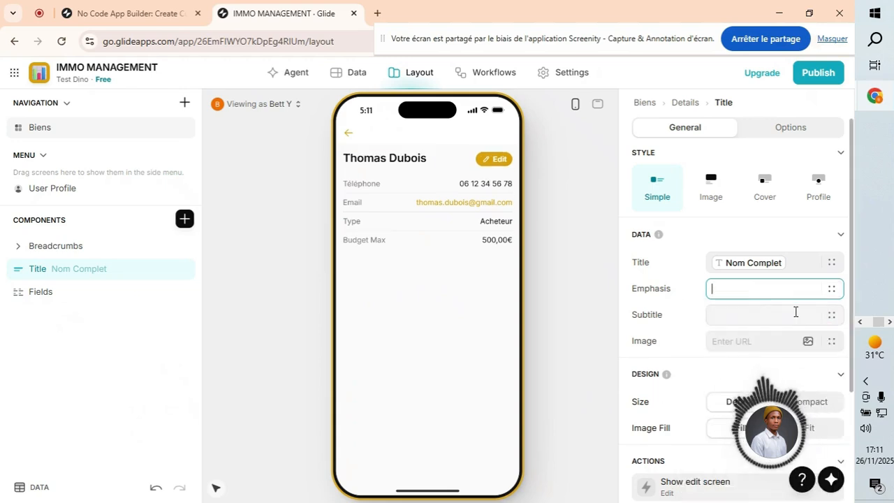
click(829, 316)
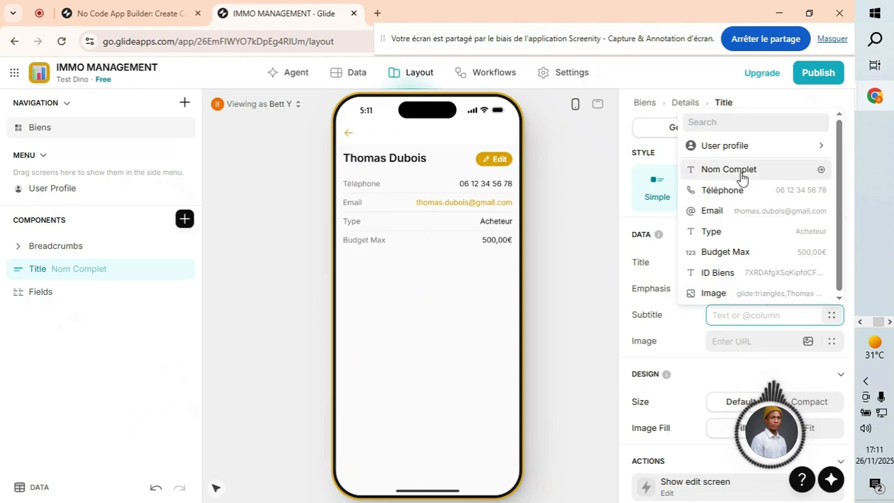
click(733, 213)
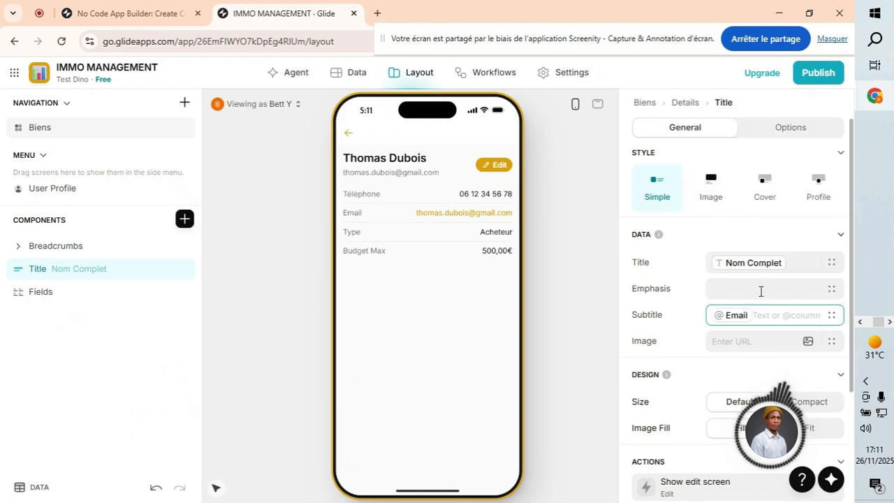
click(831, 289)
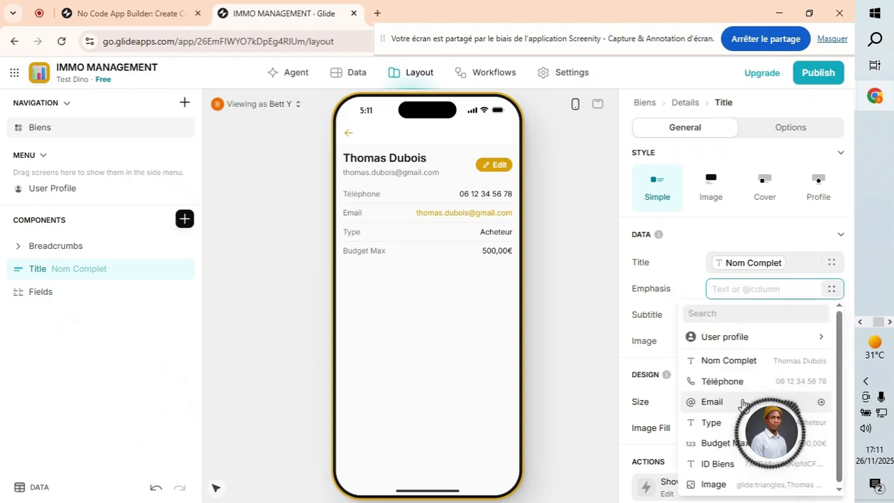
click(719, 401)
click(773, 321)
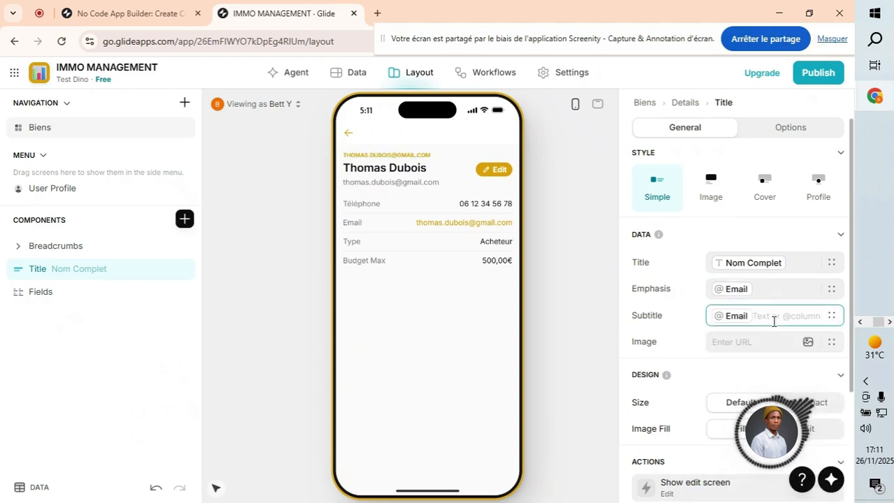
key(BackSpace)
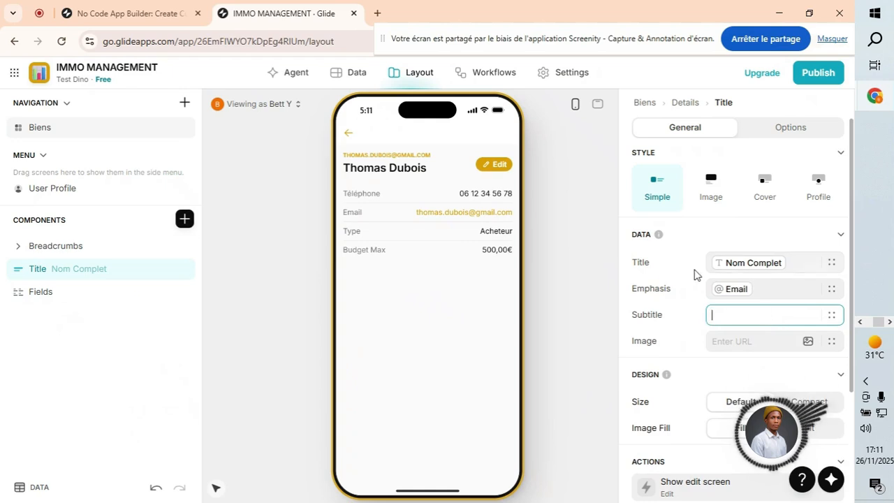
click(38, 292)
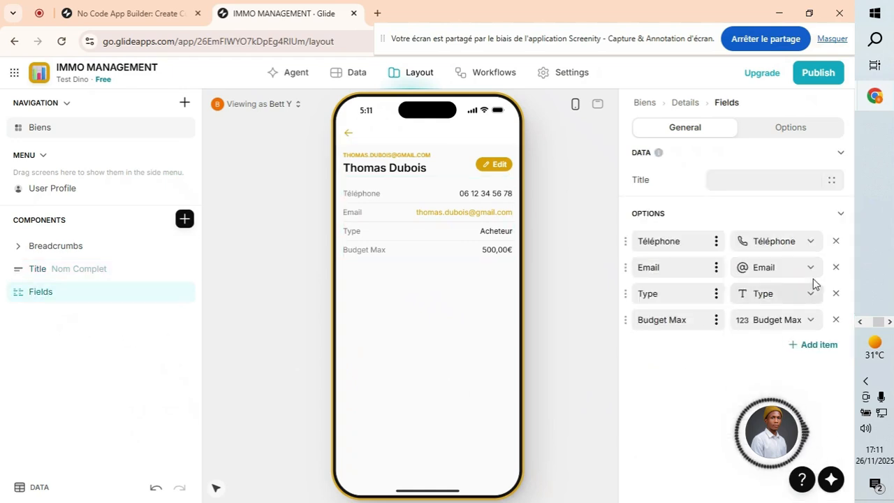
click(836, 268)
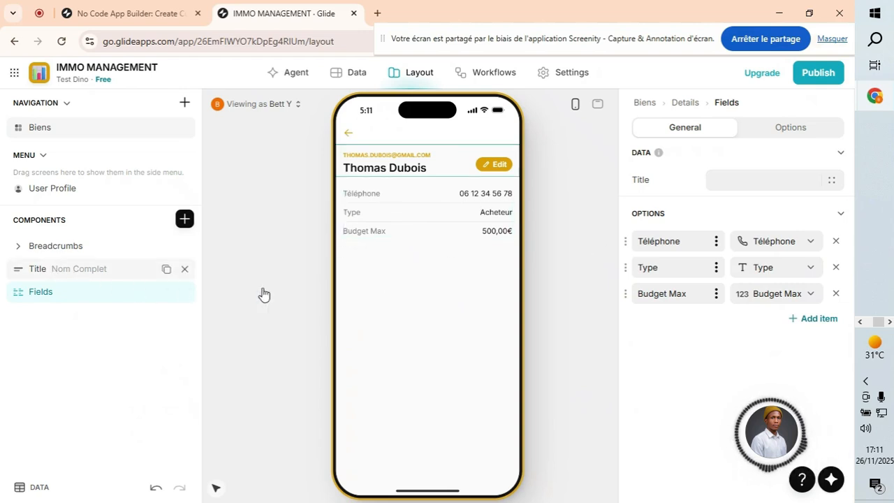
Rename the visitor's edit button from Edit to 'Modifier' and try its edit form.
click(101, 269)
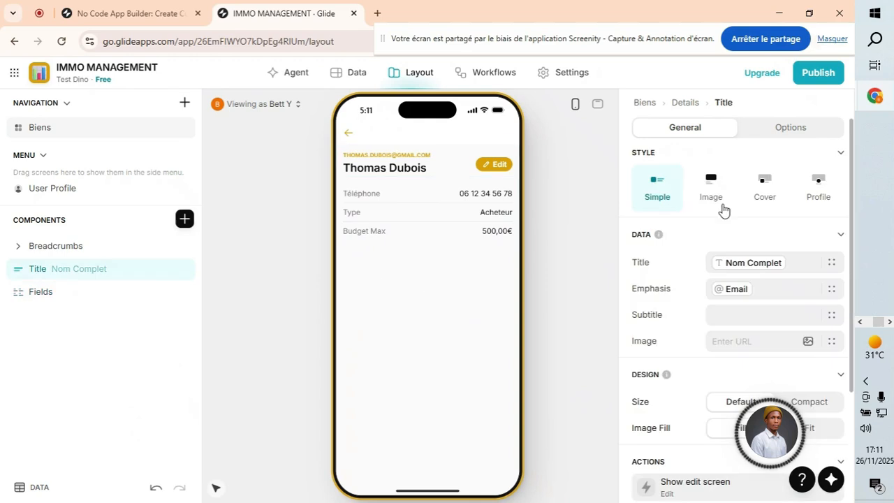
click(791, 129)
click(688, 129)
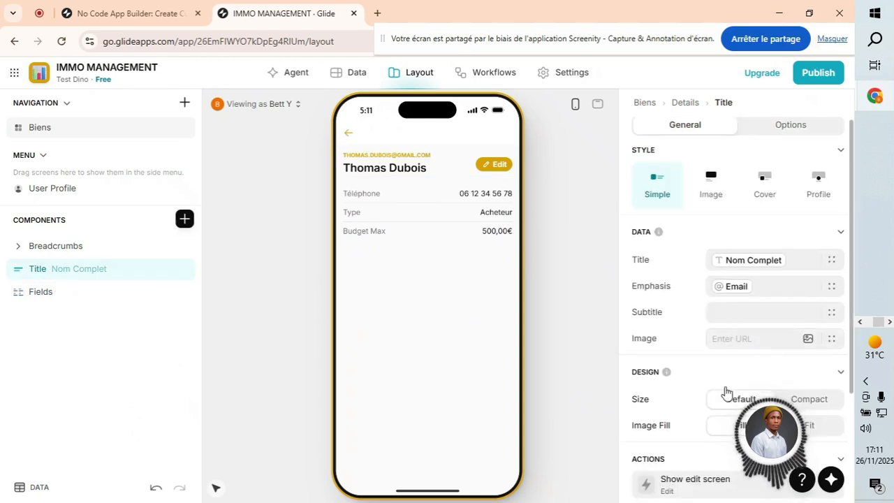
scroll(724, 393, down, 3)
click(707, 340)
double_click(687, 162)
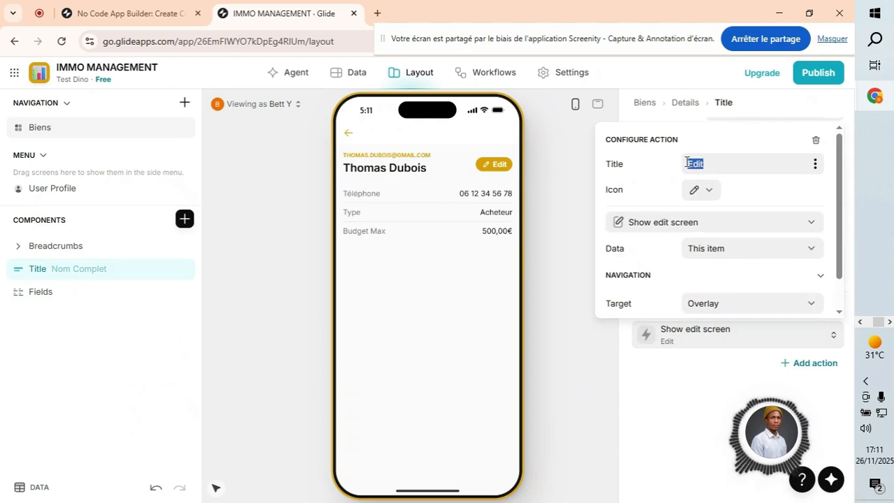
text(Mo)
text(di)
key(BackSpace)
text(ifier)
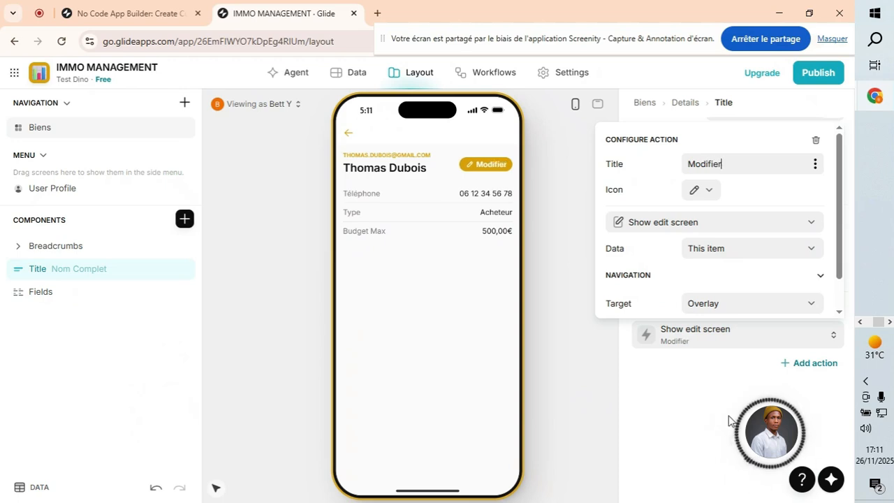
key(Escape)
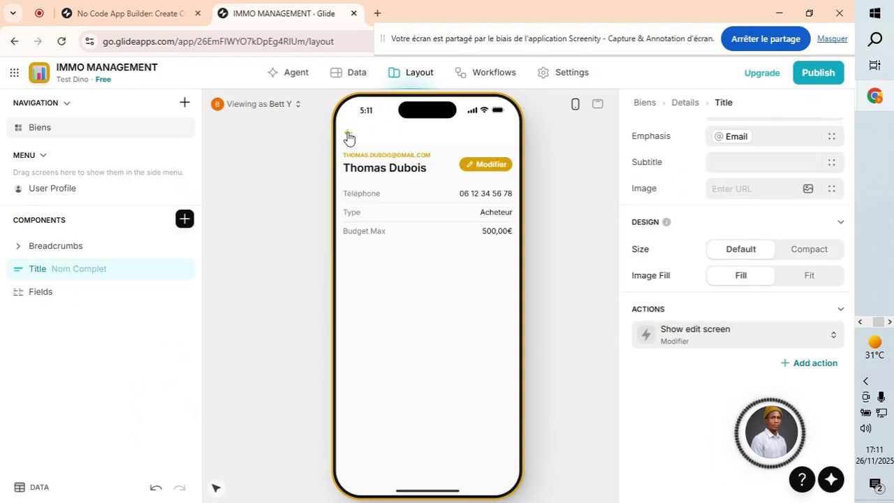
click(481, 164)
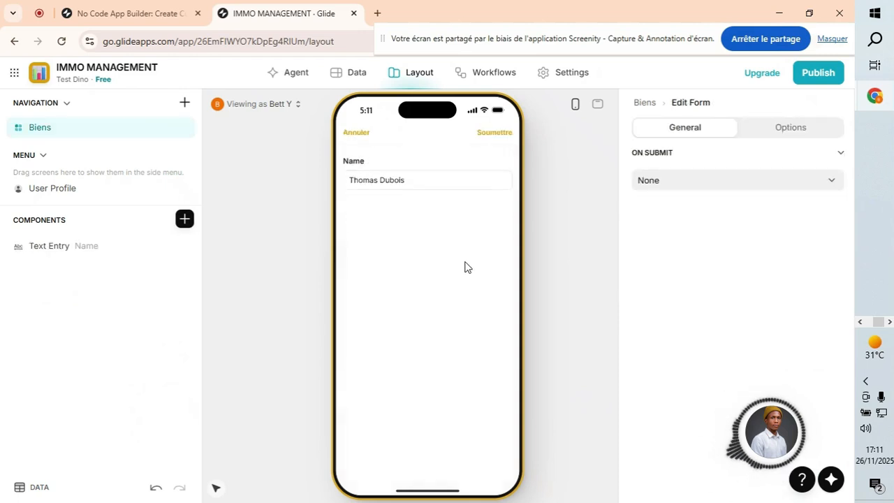
Cancel the edit form, review the property details, and open the Data editor on Biens.
click(357, 134)
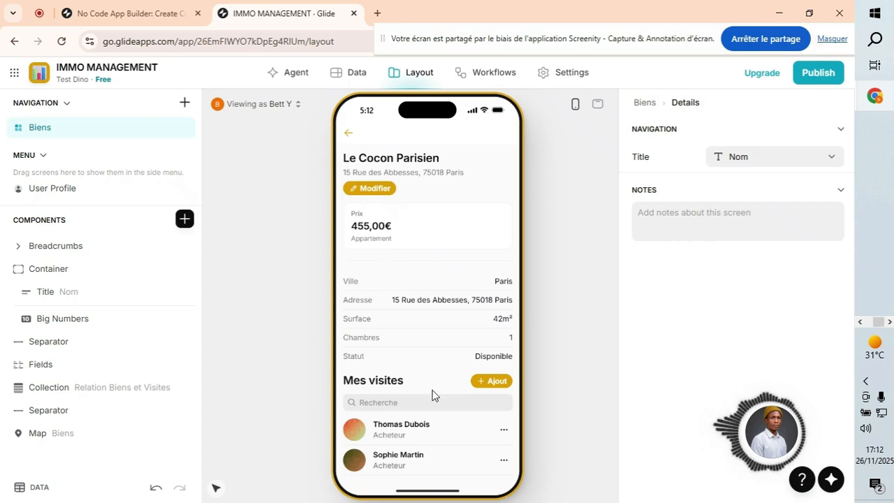
scroll(422, 266, down, 4)
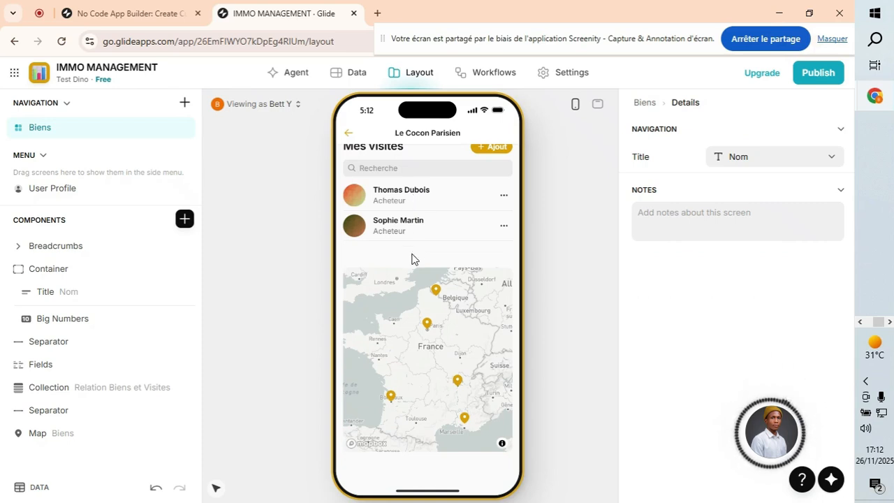
scroll(448, 244, up, 2)
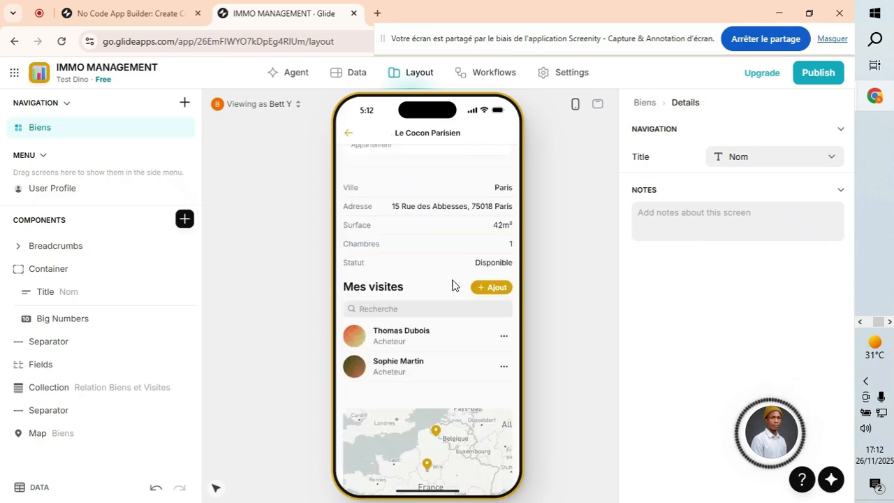
click(342, 74)
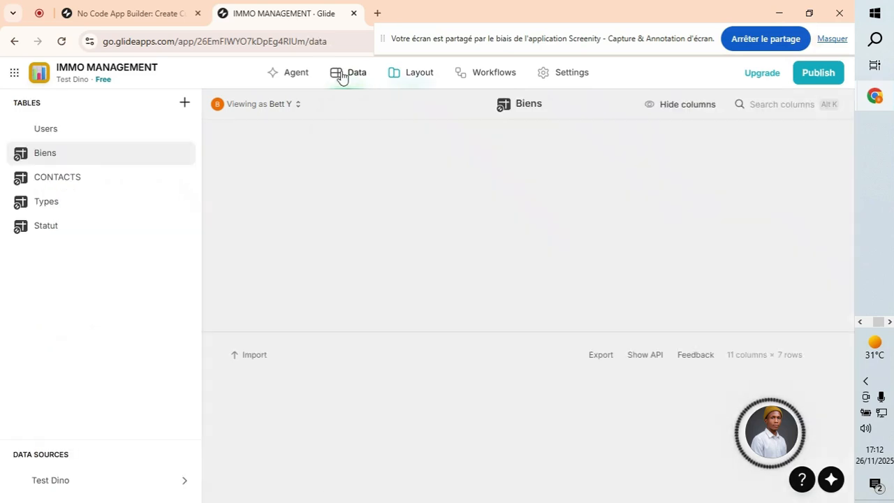
Add a Date & Time column named 'Date' to CONTACTS, placed after Budget Max.
click(82, 179)
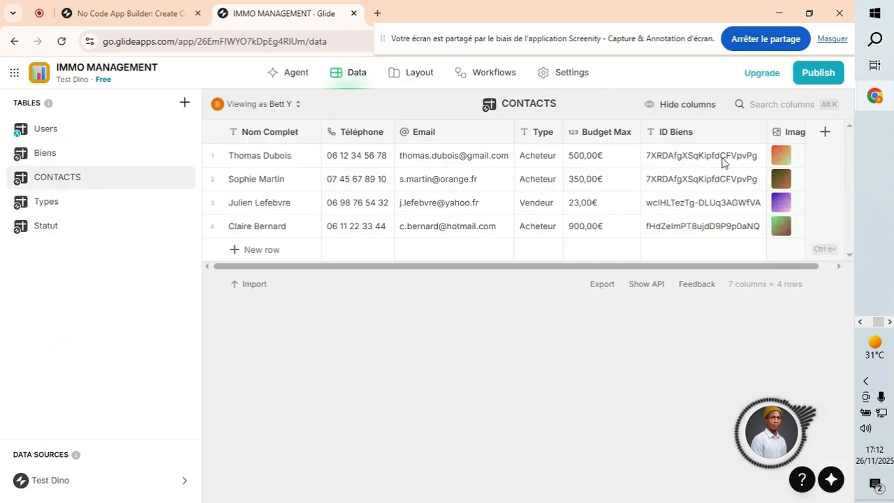
click(825, 132)
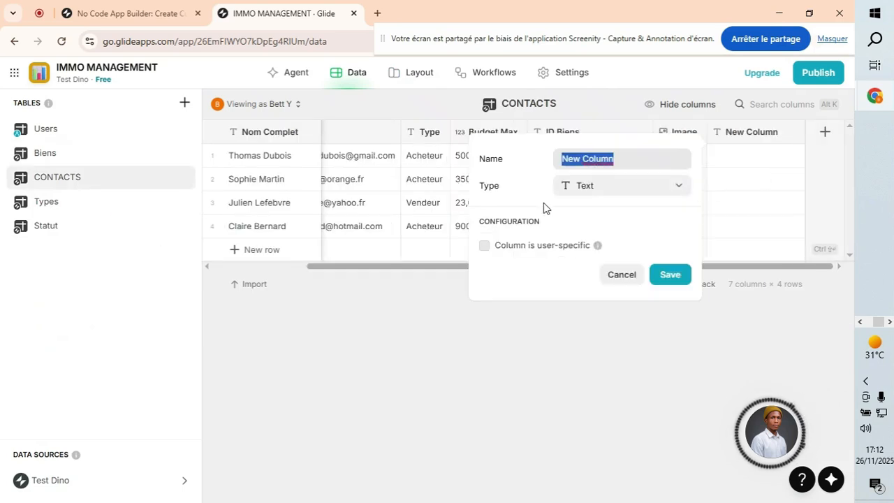
text(Date)
click(617, 190)
mouse_move(604, 244)
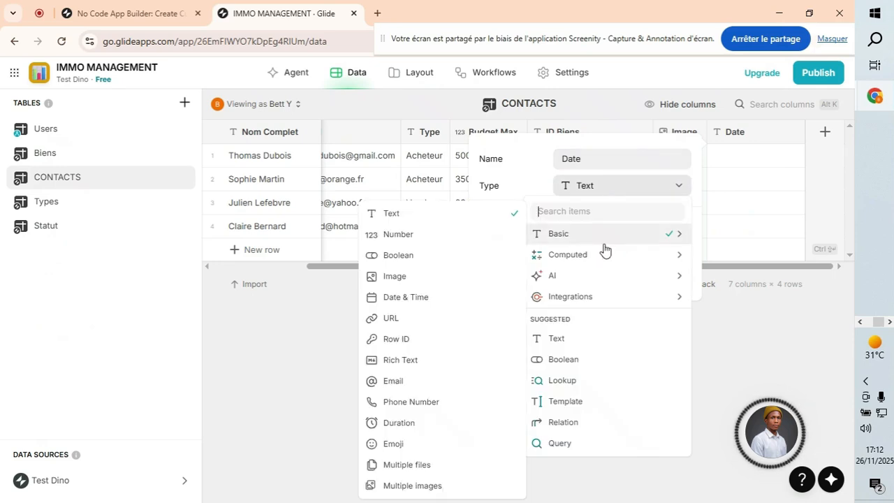
click(407, 299)
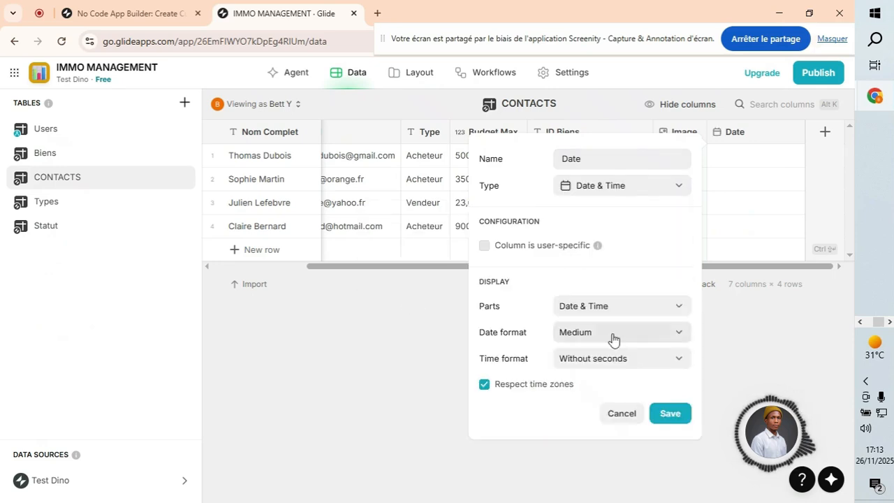
click(670, 414)
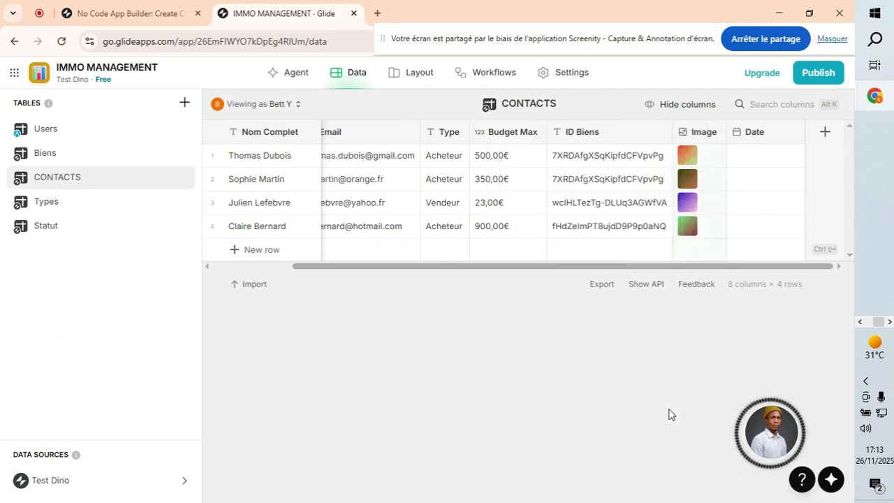
drag(740, 141, 564, 166)
click(395, 73)
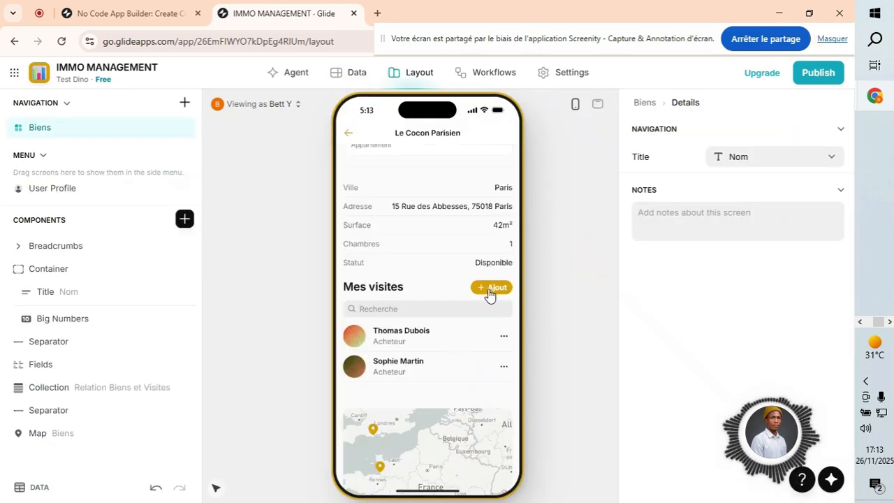
Add a Date Time entry to the Mes visites add form and move it above the Type field.
click(491, 293)
scroll(410, 378, down, 1)
scroll(410, 377, up, 1)
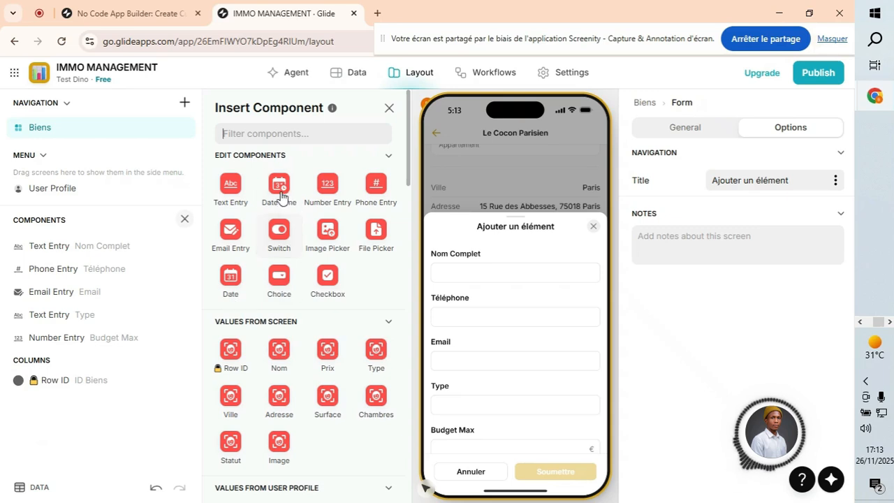
click(280, 187)
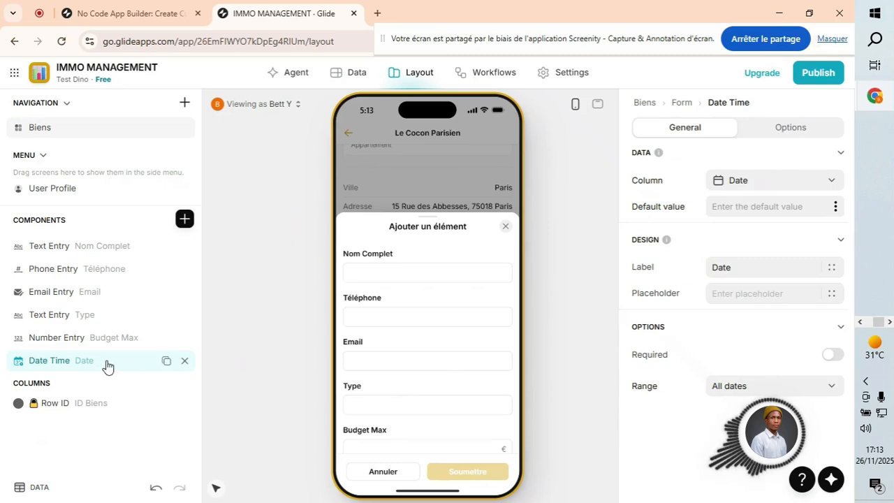
scroll(410, 391, down, 1)
drag(105, 363, 122, 341)
Try the new Date field's picker in the preview, then switch to the wide view.
scroll(419, 355, up, 1)
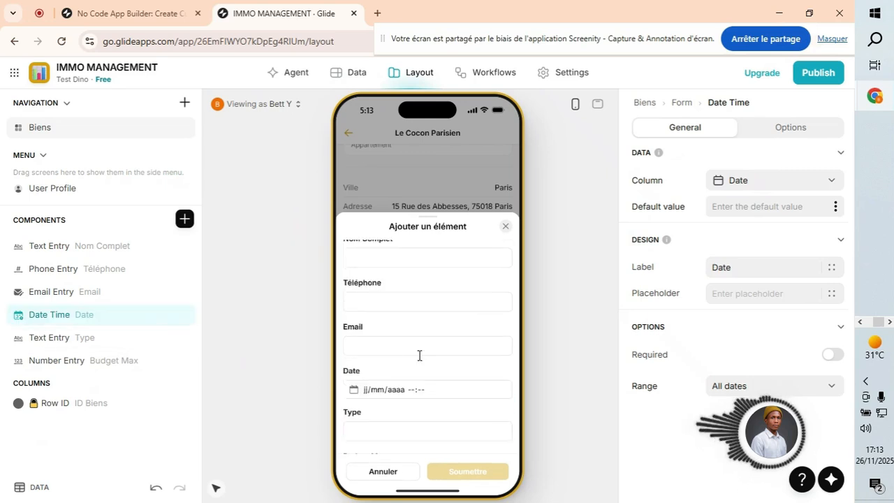
scroll(401, 349, down, 1)
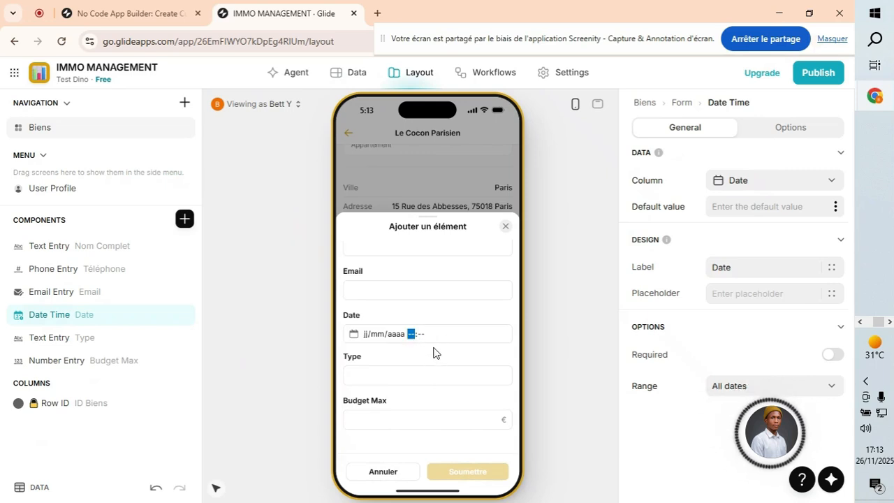
scroll(456, 341, up, 1)
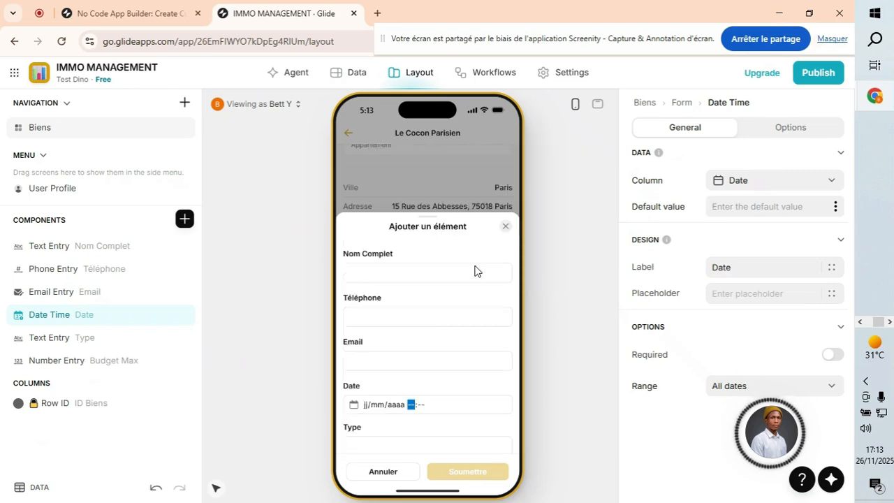
click(386, 405)
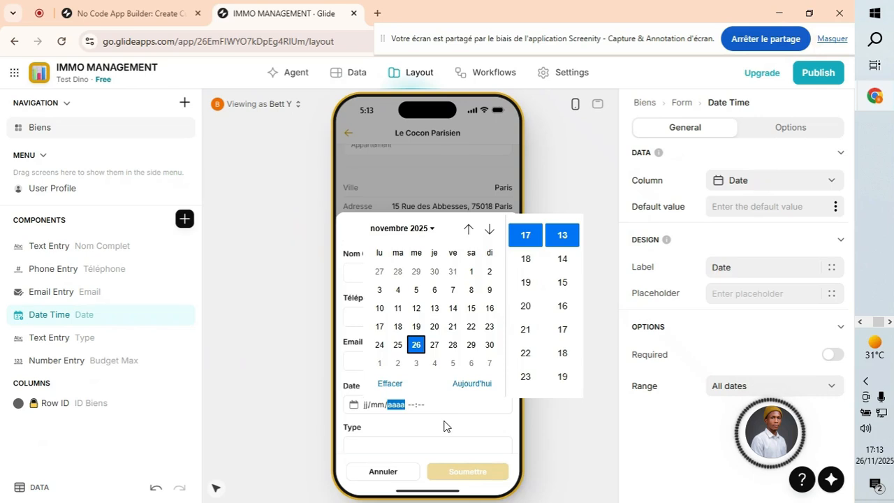
click(575, 136)
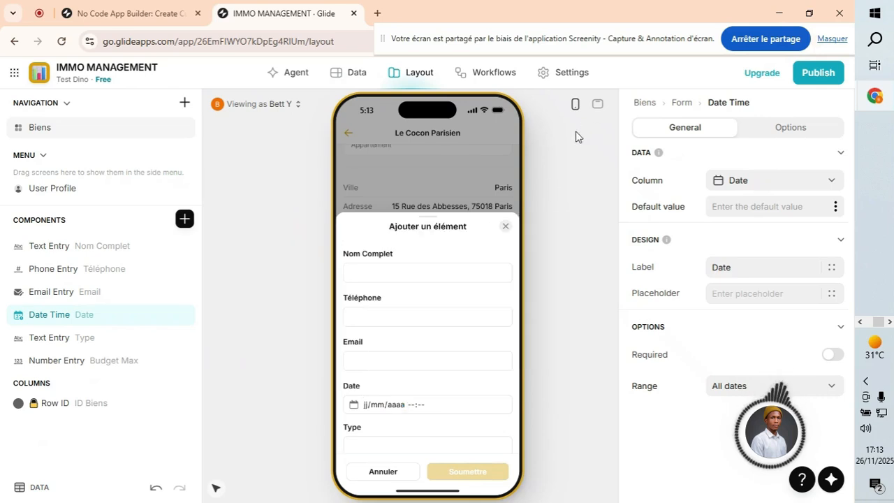
click(598, 104)
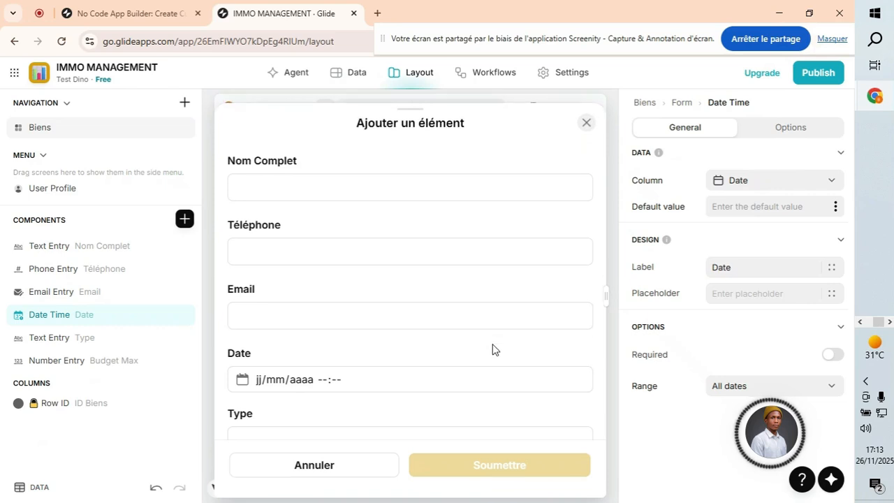
Reopen the add form in the full-width live preview of the app.
scroll(559, 250, down, 2)
scroll(541, 279, up, 2)
click(589, 124)
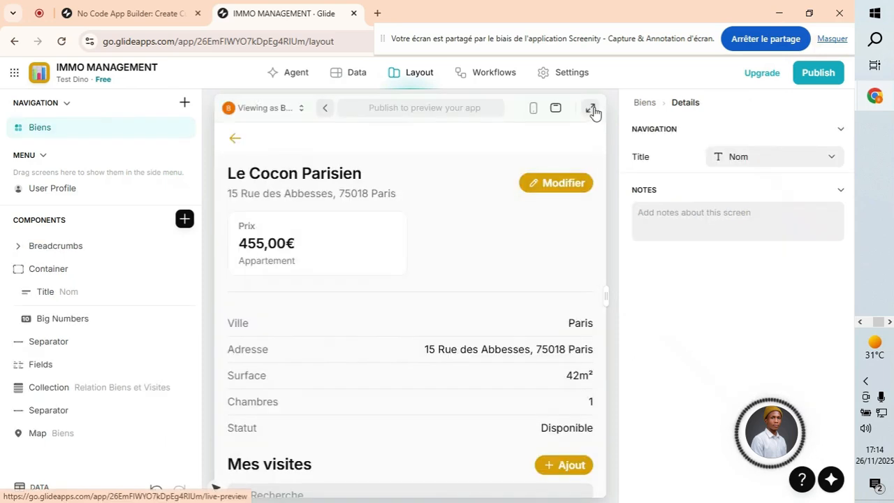
click(590, 108)
scroll(530, 314, down, 3)
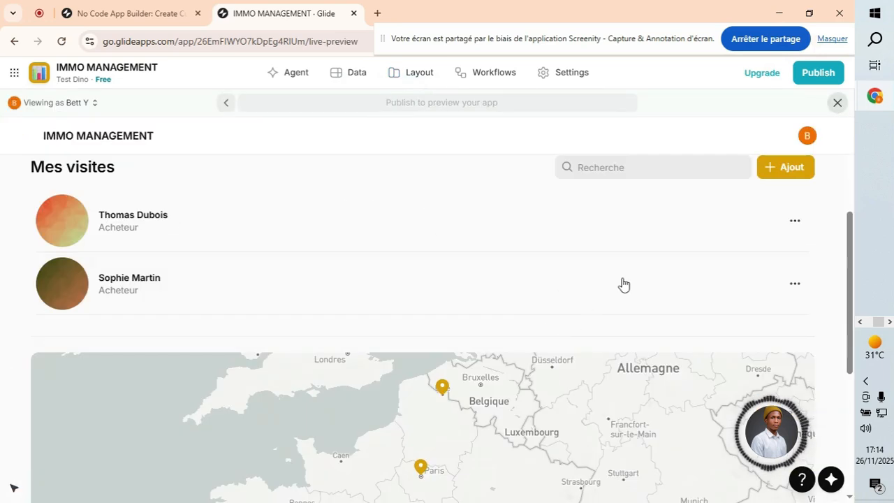
click(786, 168)
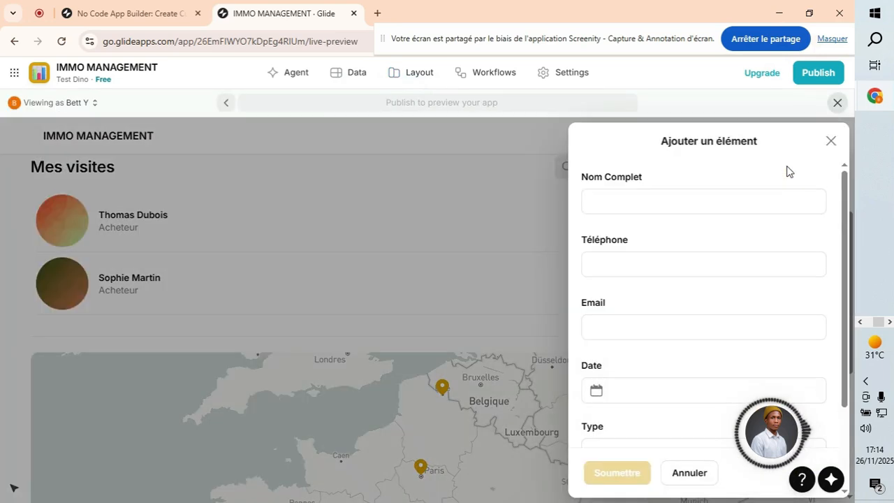
scroll(660, 337, down, 3)
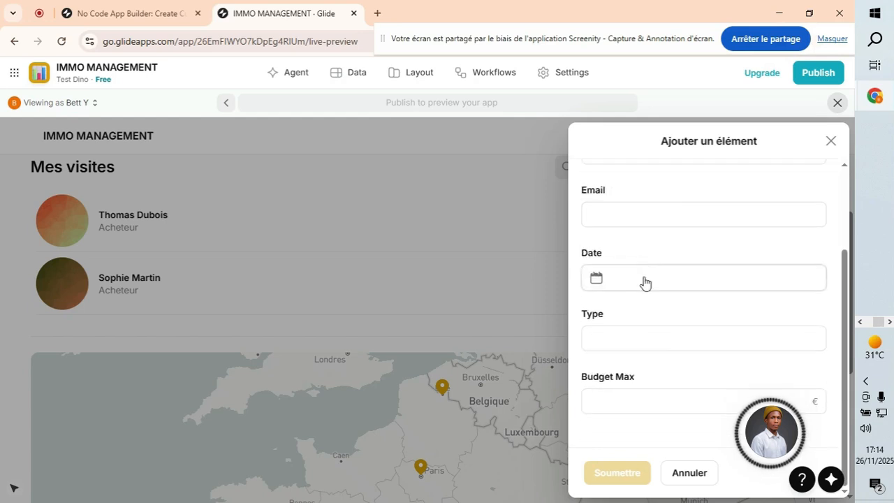
Test the Date picker with 27 and 25 November, cancel it, close the form and return to the data.
click(656, 287)
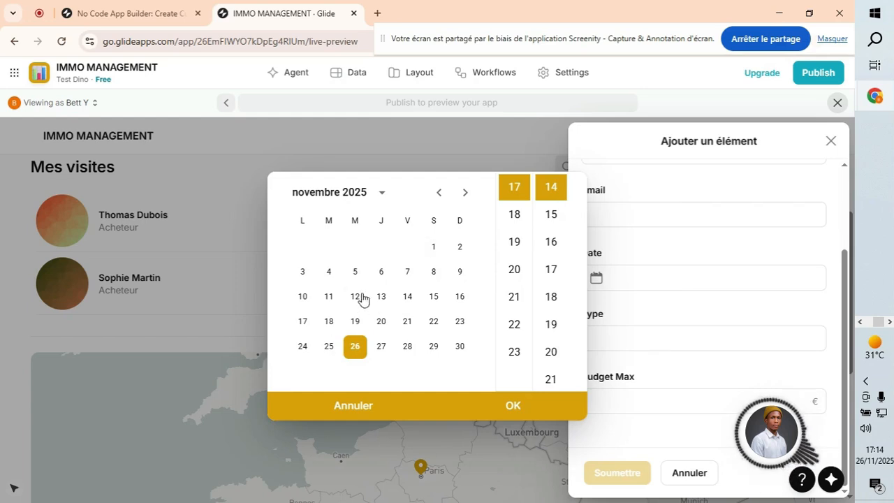
click(382, 348)
click(409, 351)
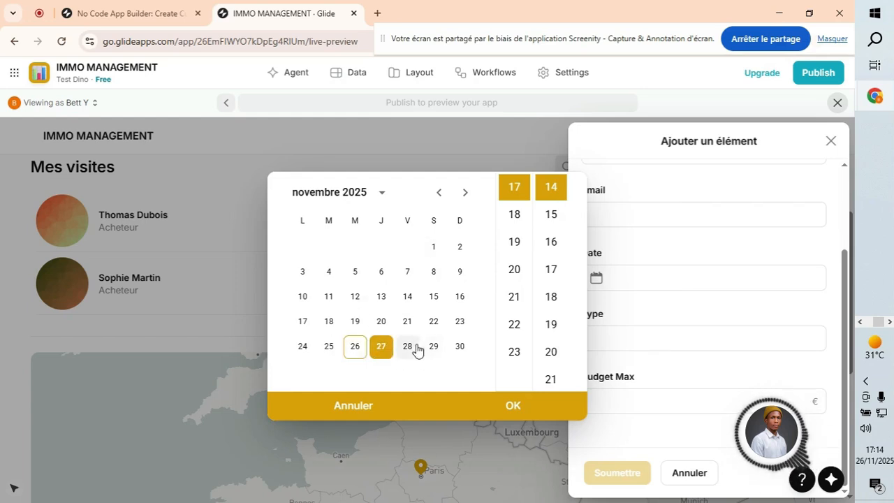
click(332, 350)
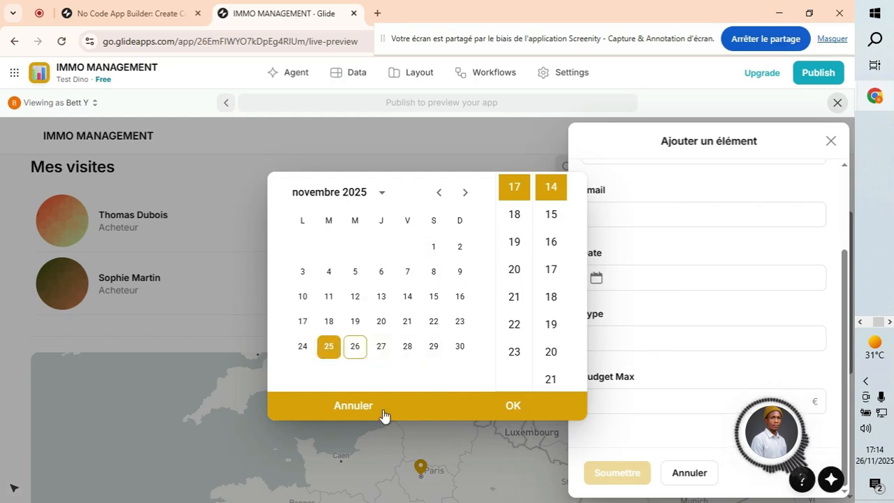
click(344, 407)
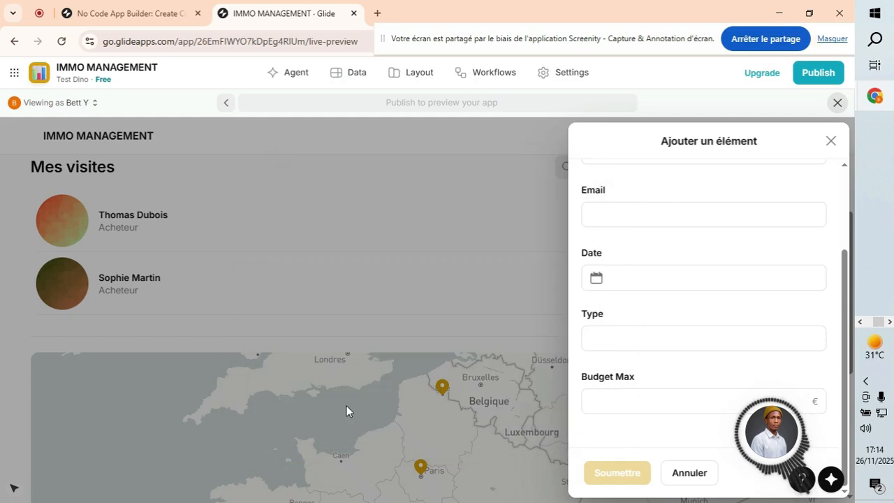
click(831, 141)
click(346, 71)
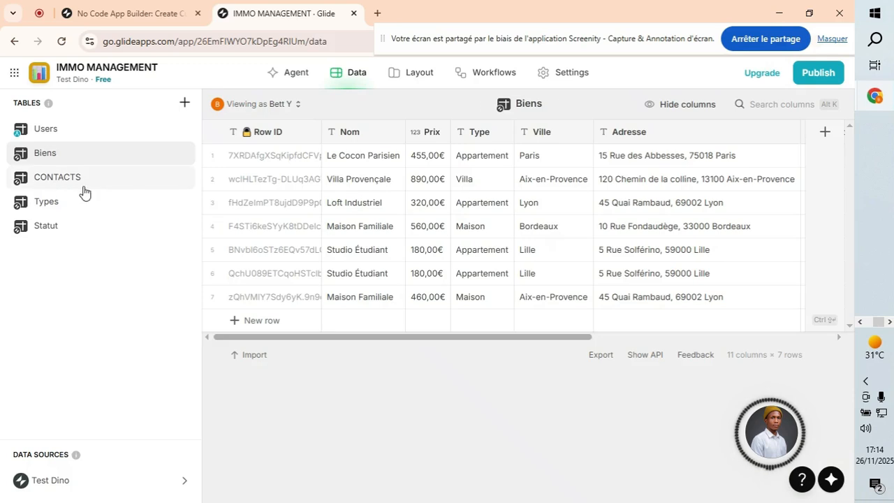
click(83, 184)
click(656, 156)
click(658, 155)
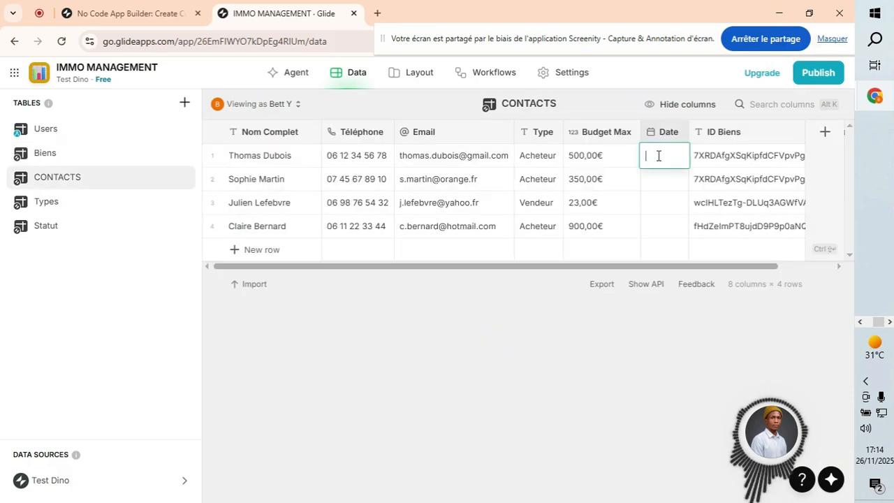
click(393, 87)
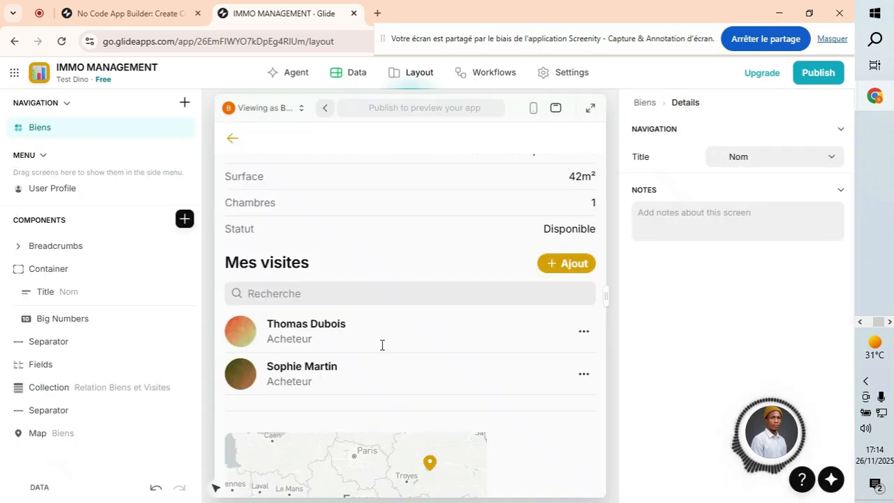
click(580, 336)
click(501, 370)
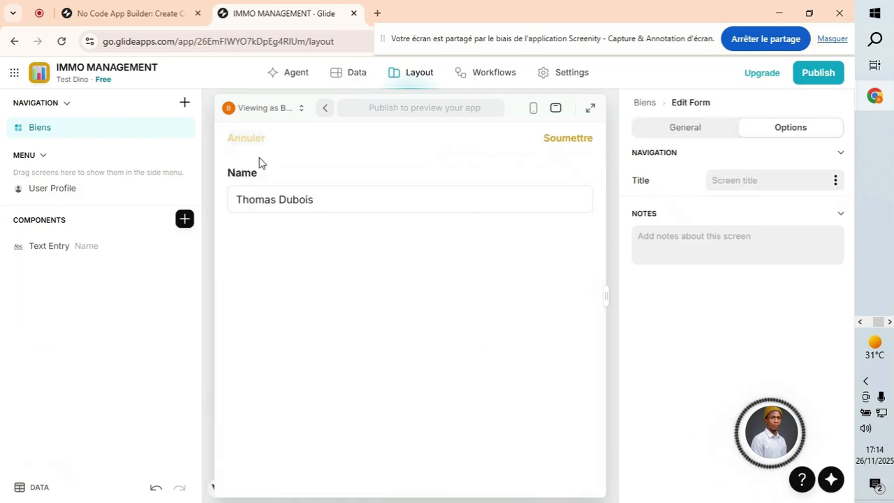
click(247, 138)
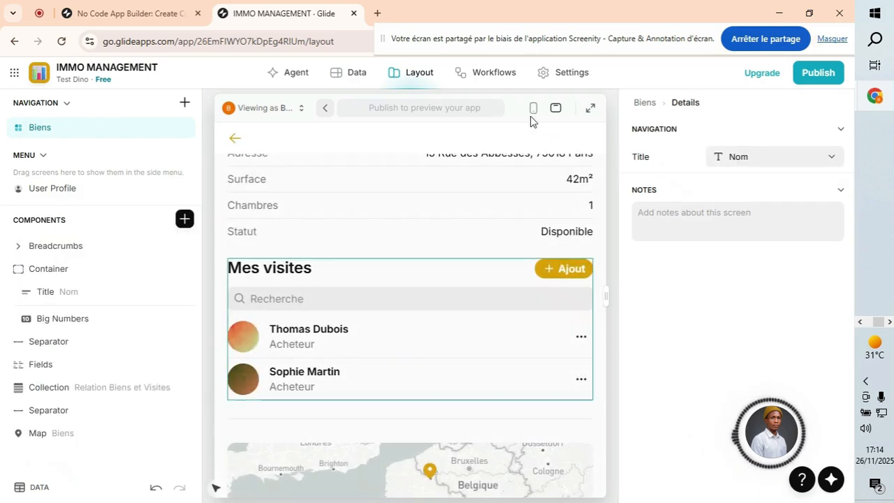
click(536, 107)
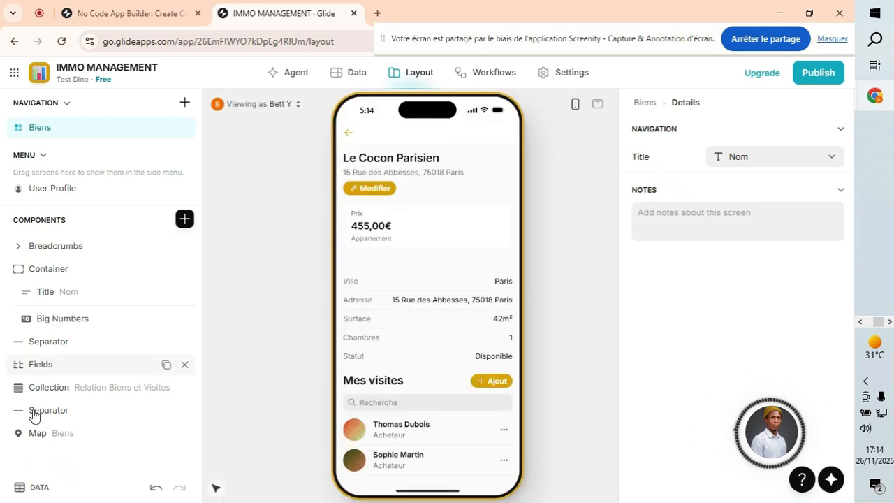
scroll(388, 342, down, 3)
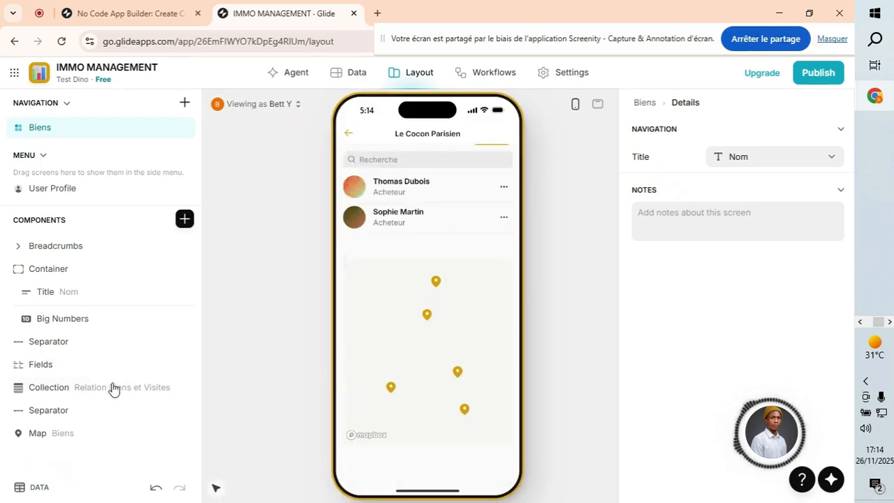
click(84, 385)
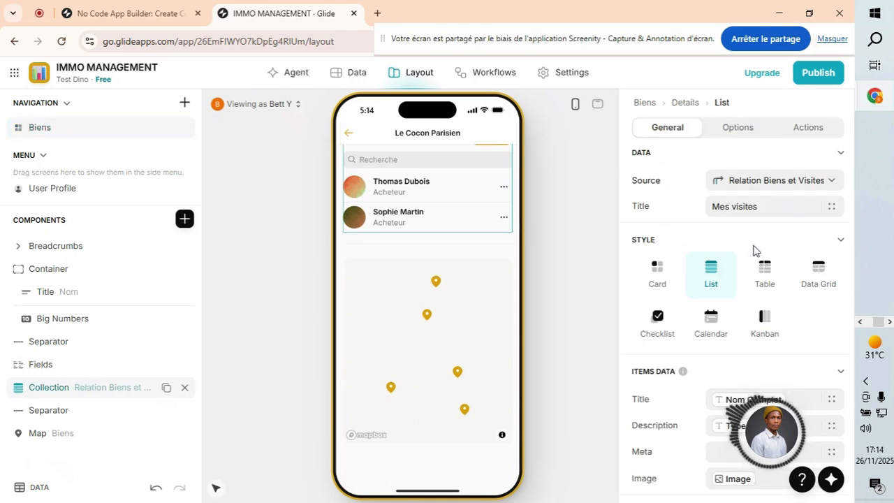
click(810, 129)
click(835, 249)
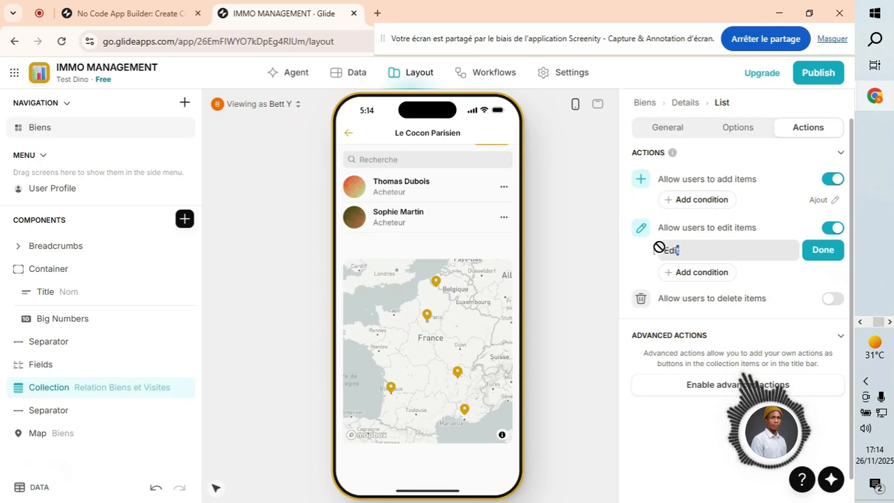
drag(685, 250, 656, 258)
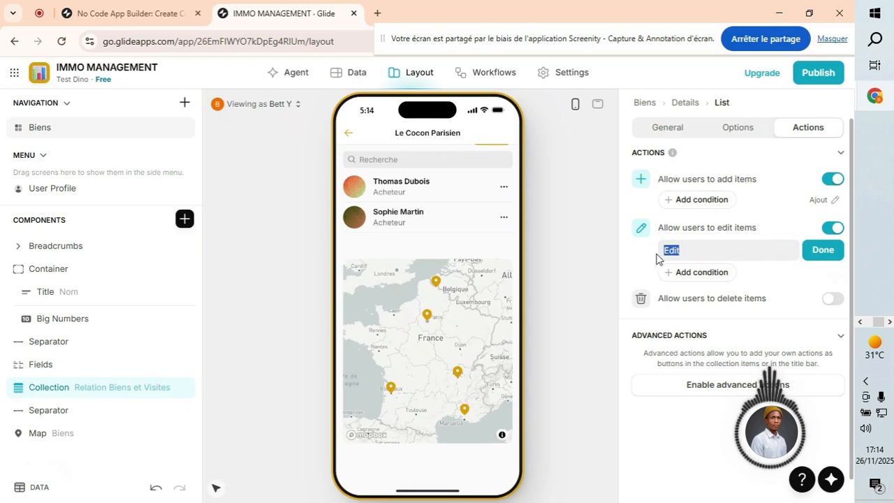
text(Modifier)
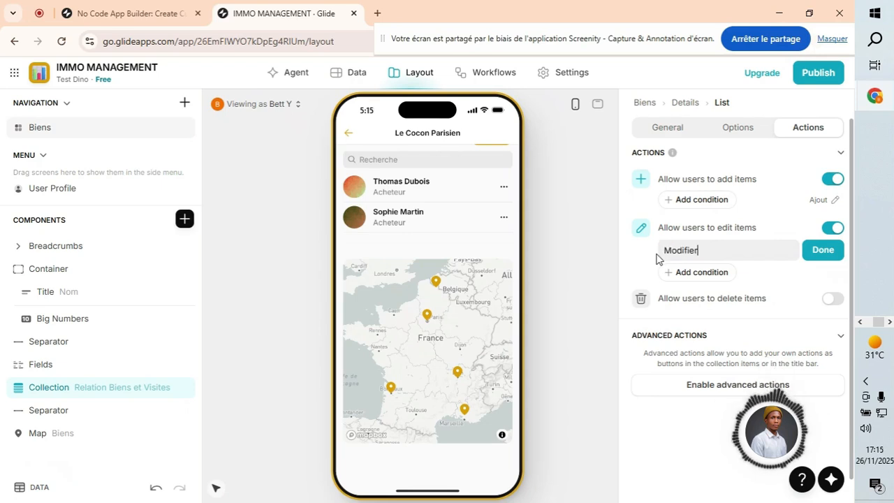
click(820, 250)
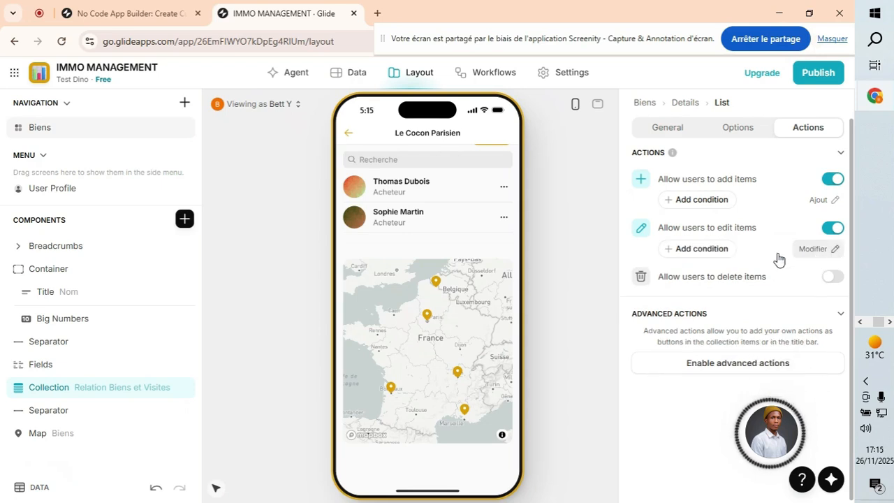
click(505, 188)
click(432, 218)
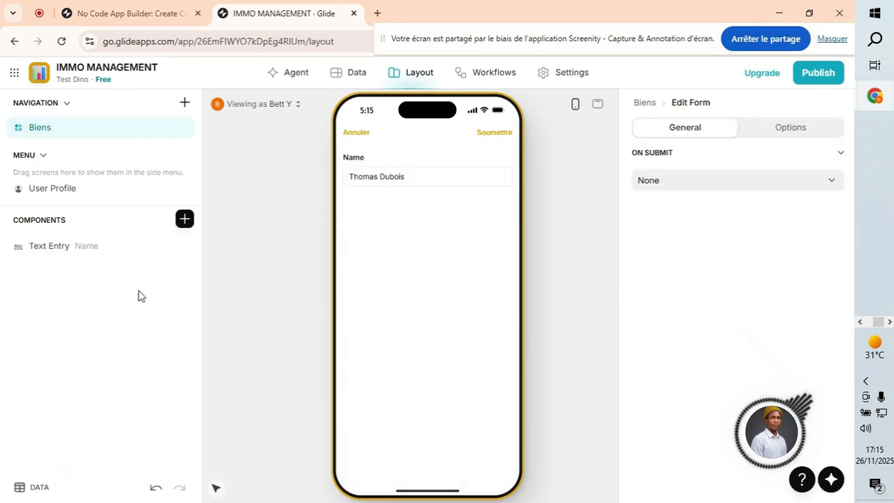
click(185, 220)
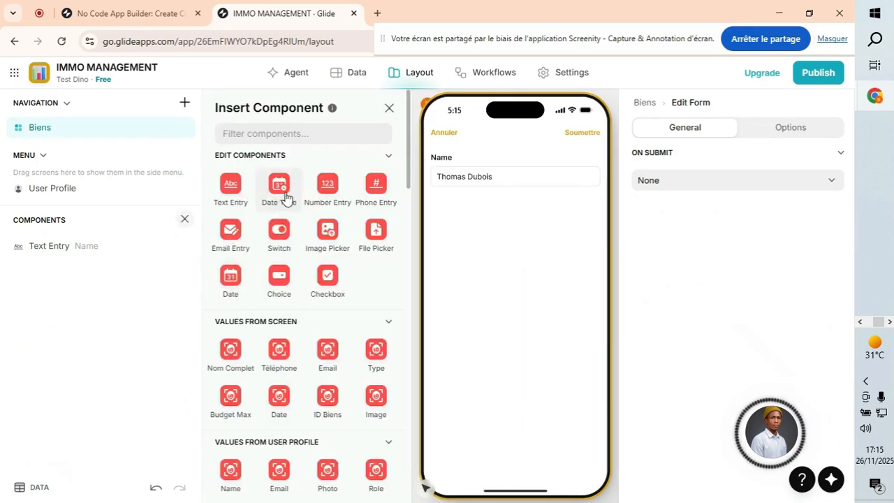
click(279, 185)
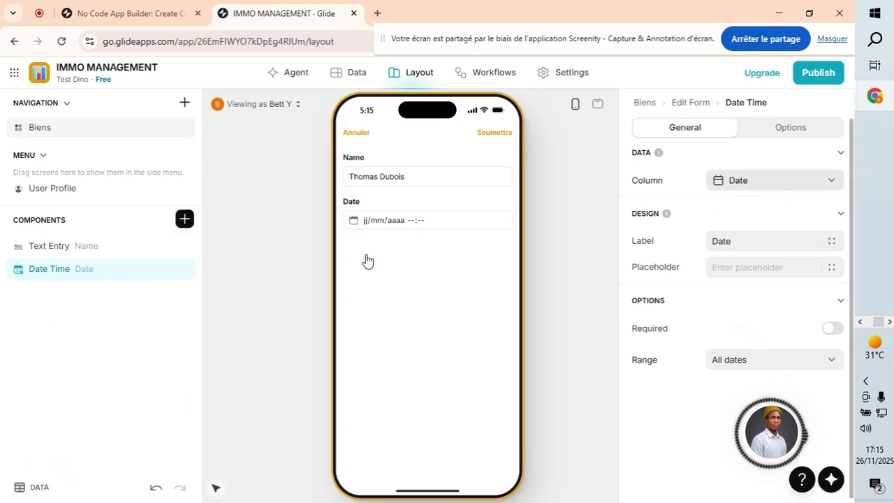
click(442, 219)
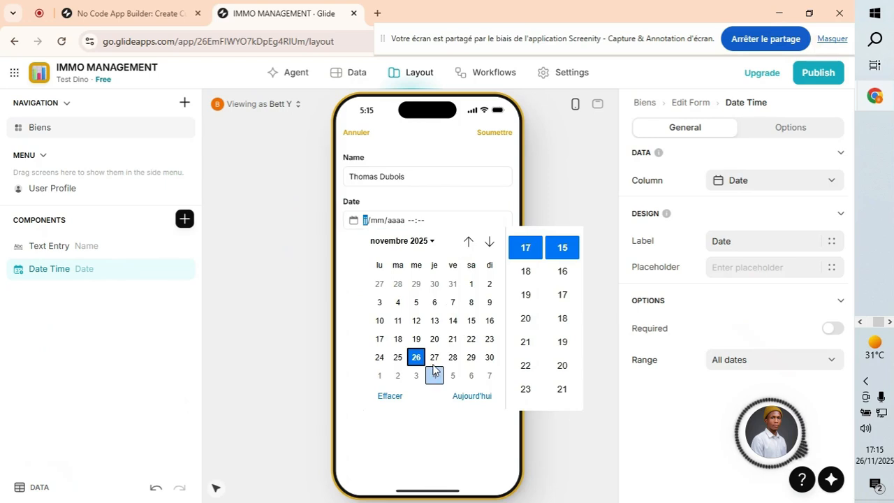
click(472, 396)
click(438, 432)
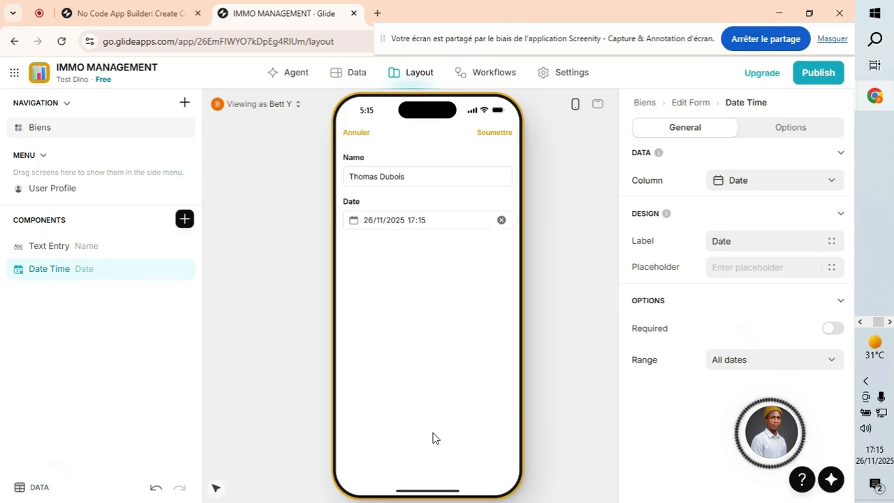
click(495, 134)
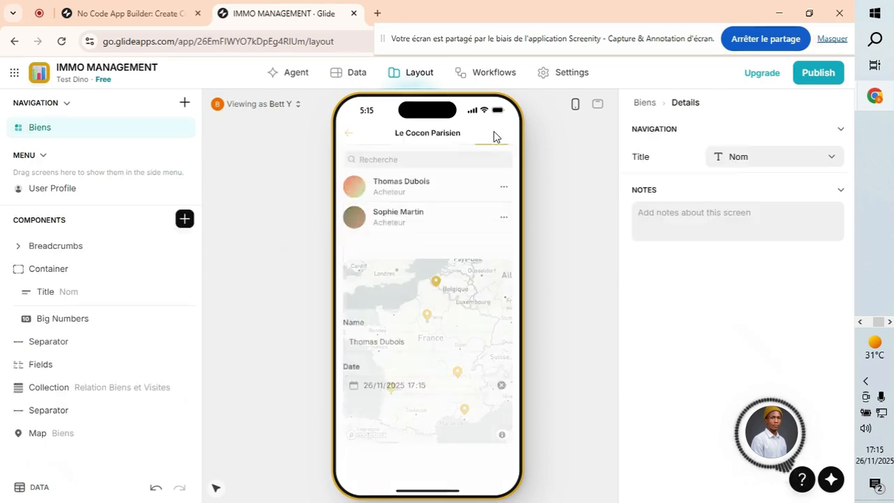
click(440, 190)
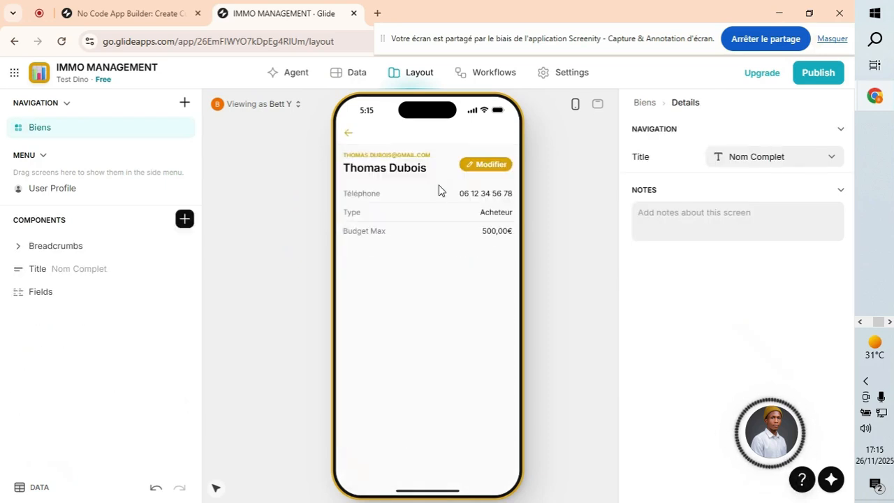
click(53, 292)
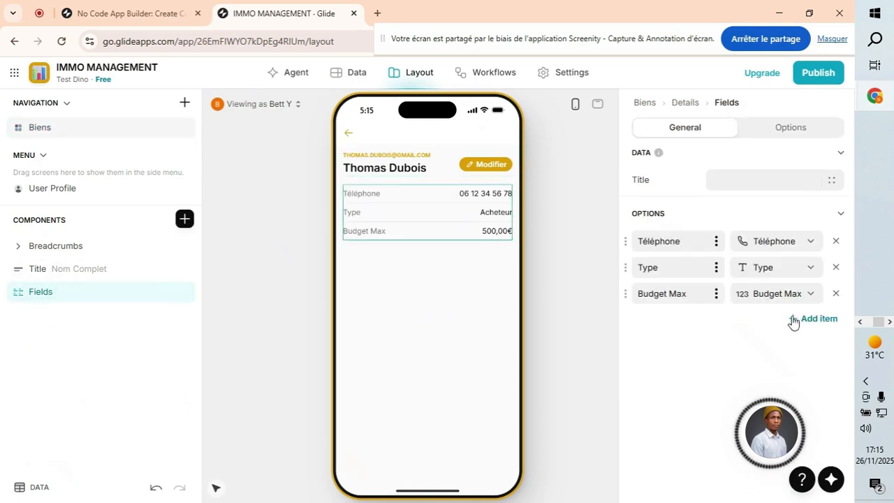
click(824, 320)
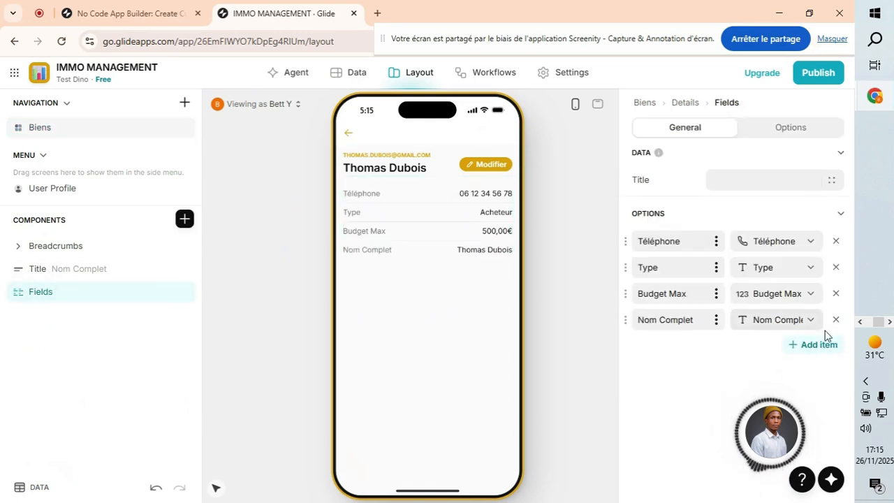
click(829, 347)
click(820, 371)
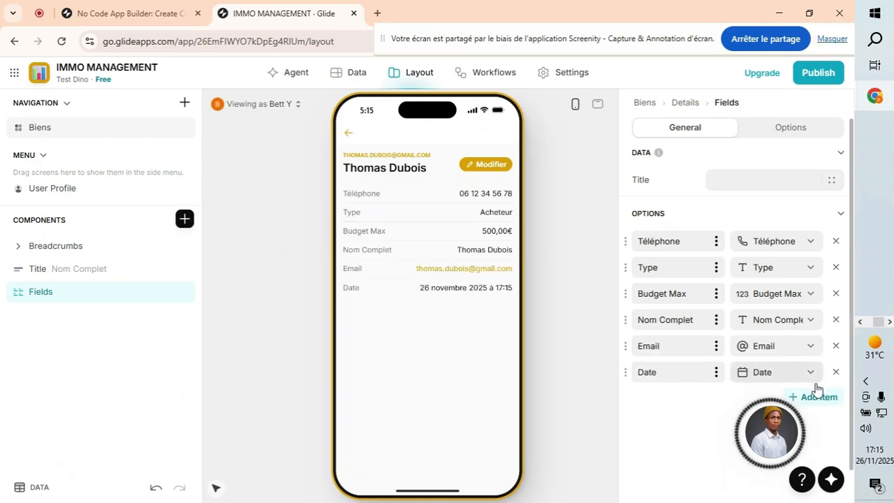
click(836, 347)
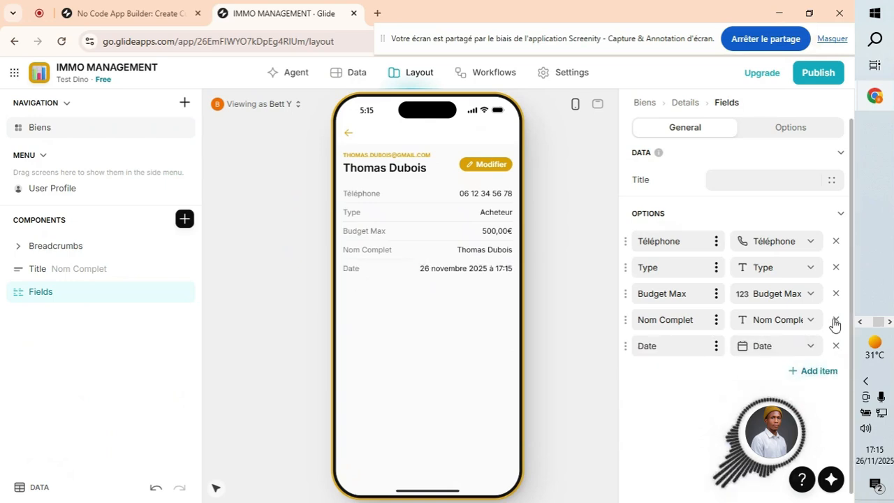
click(835, 320)
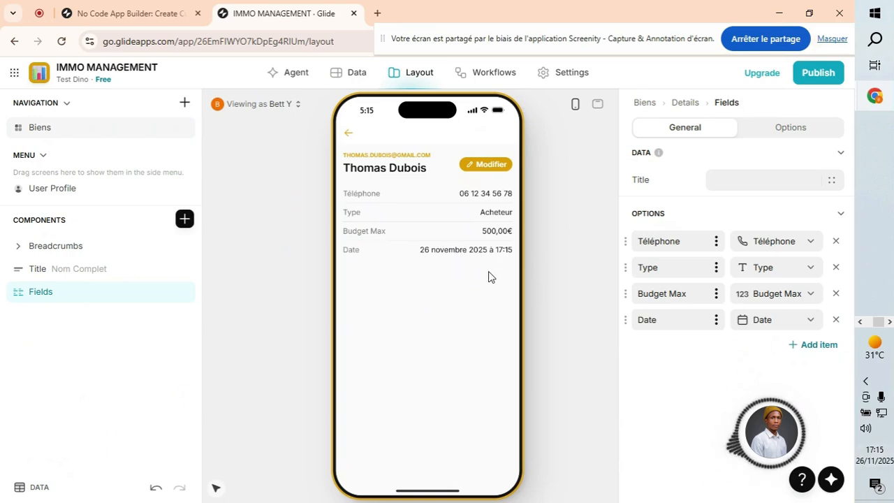
click(350, 134)
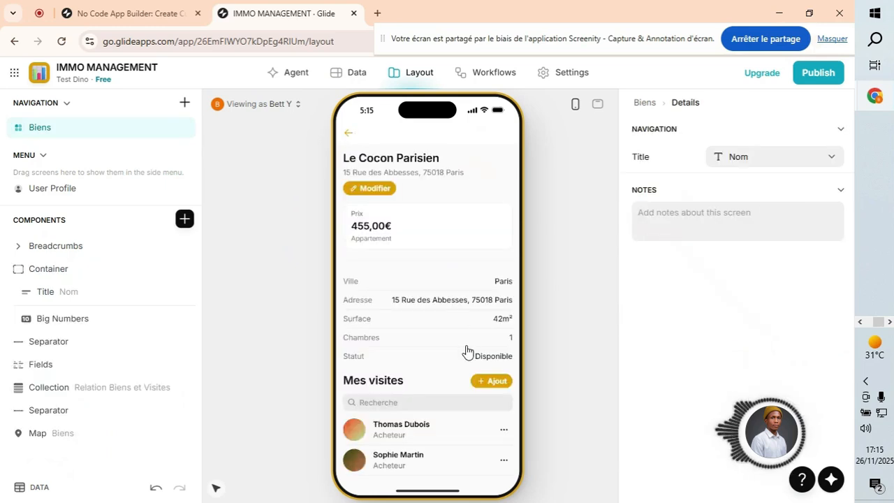
Scroll down to Le Cocon Parisien's Mes visites list and select its Collection component.
scroll(429, 405, down, 2)
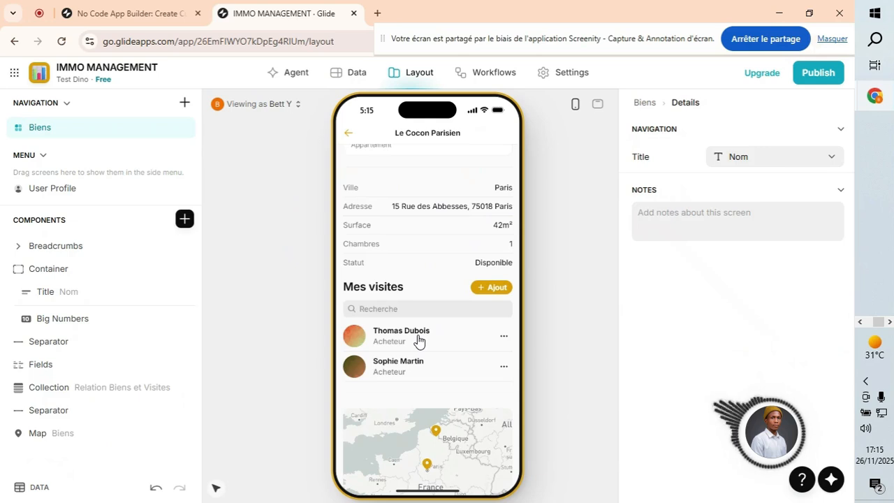
click(58, 392)
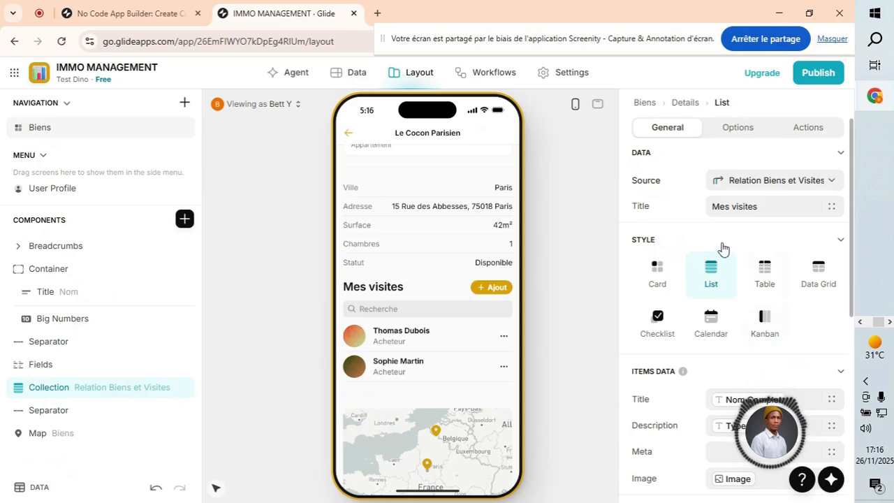
Add an in-app filter on the Date column to the Mes visites list.
double_click(56, 391)
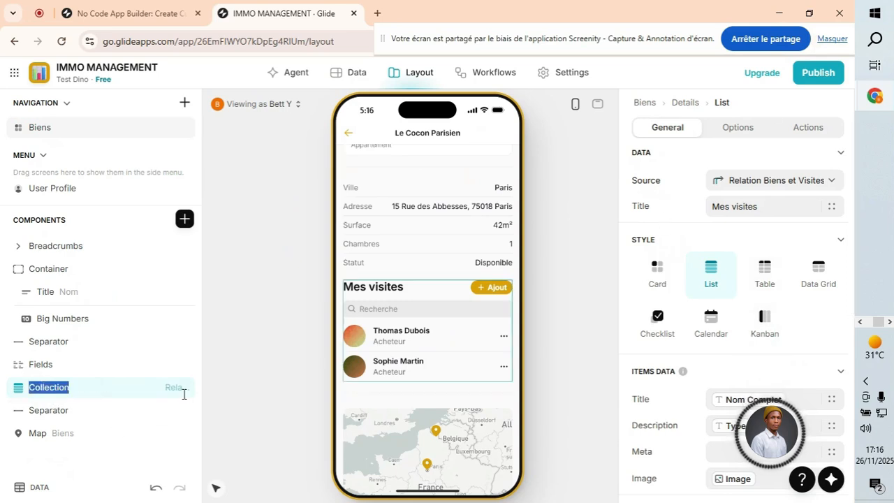
click(808, 128)
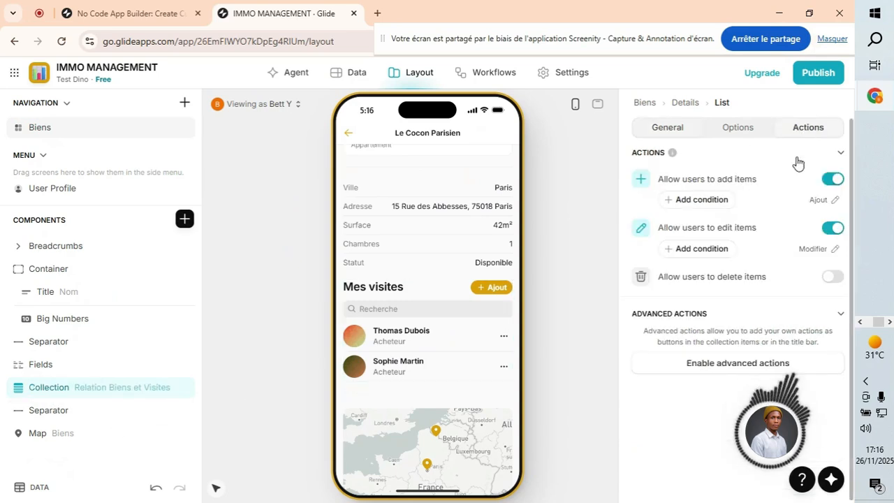
click(738, 129)
scroll(733, 327, down, 2)
click(811, 368)
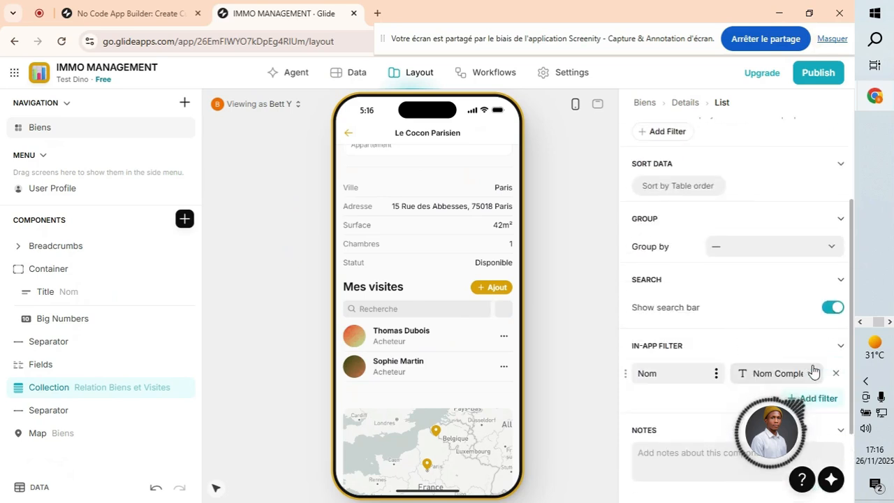
click(791, 379)
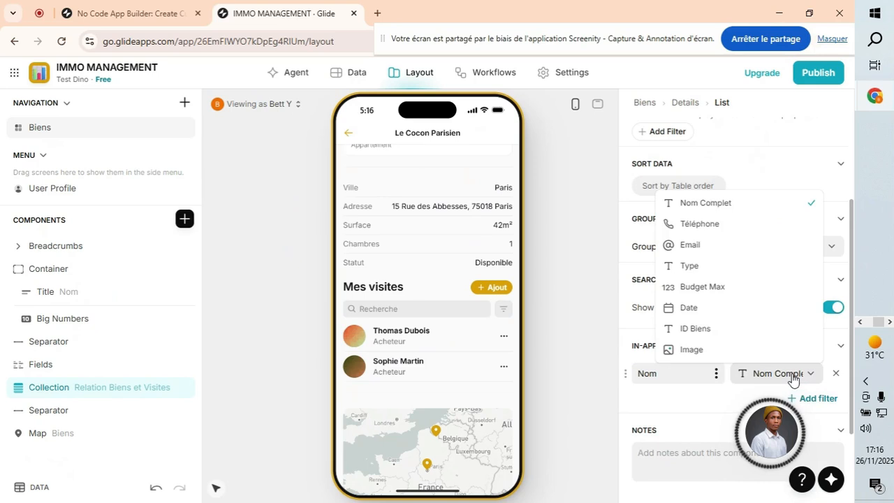
click(706, 314)
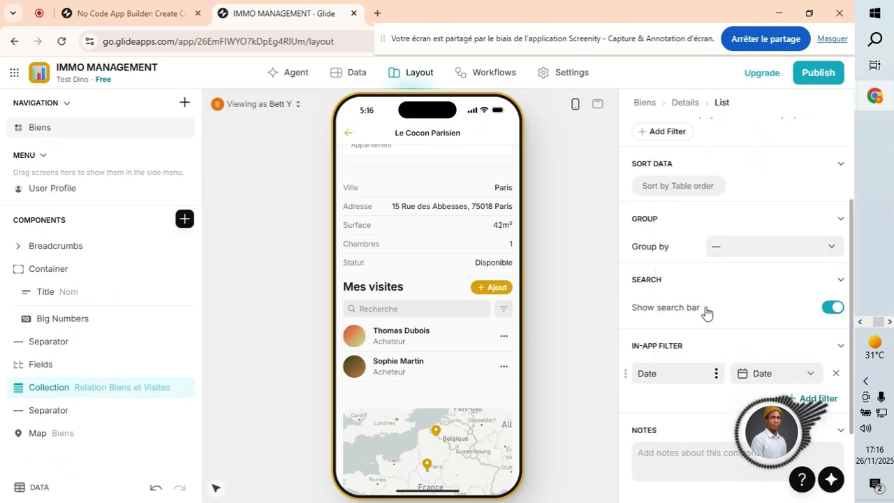
click(502, 310)
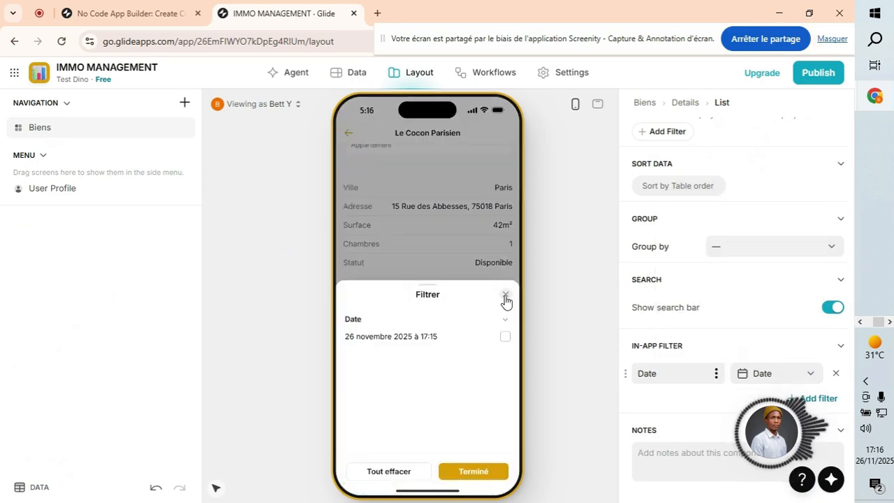
click(506, 296)
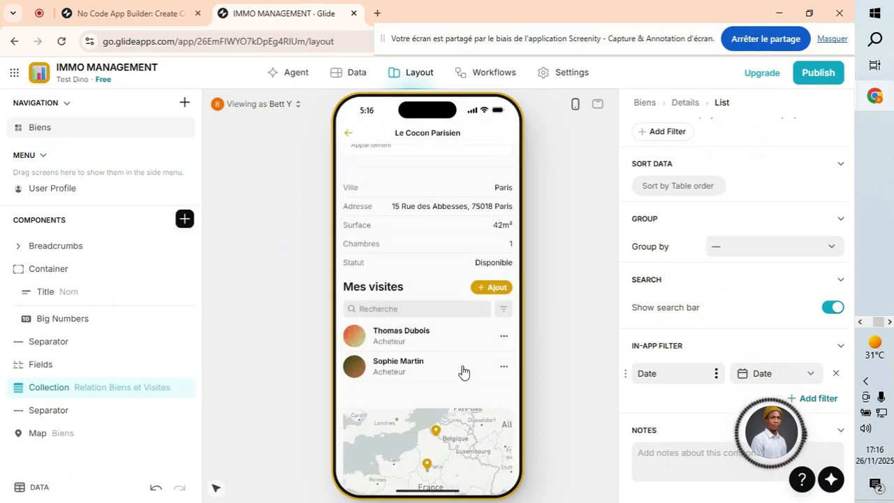
click(504, 368)
click(424, 399)
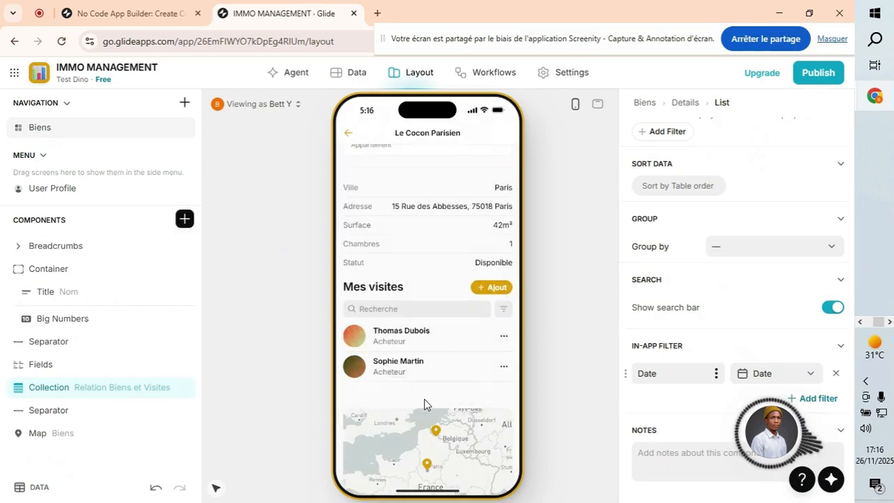
click(391, 224)
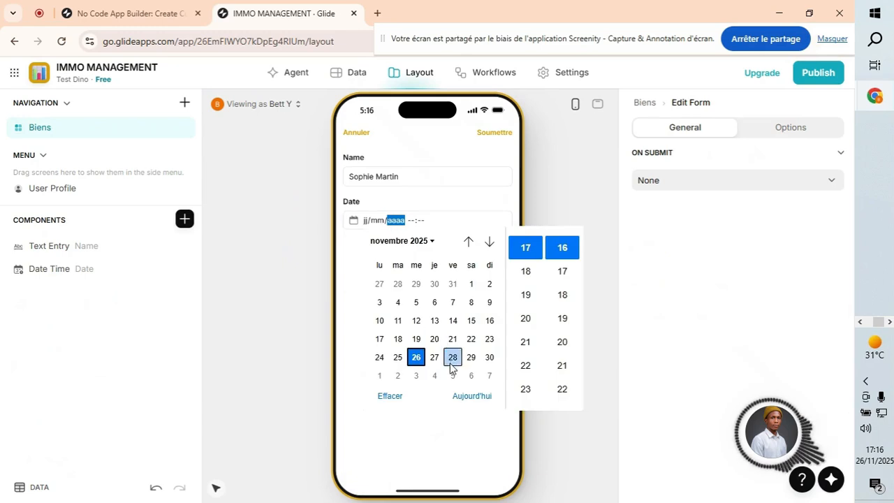
click(472, 396)
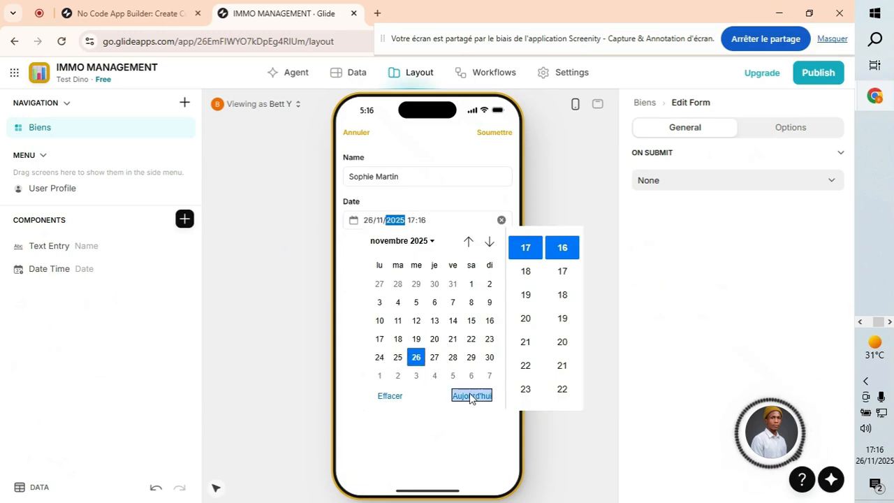
click(398, 357)
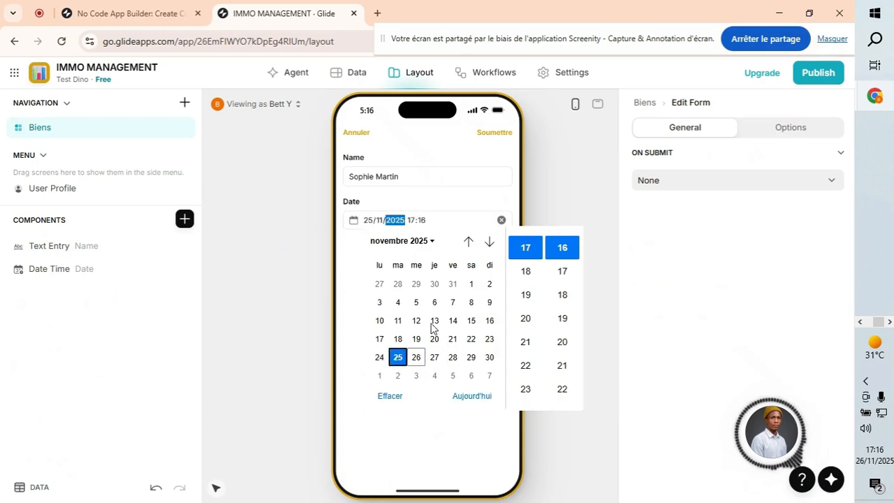
click(486, 130)
click(494, 134)
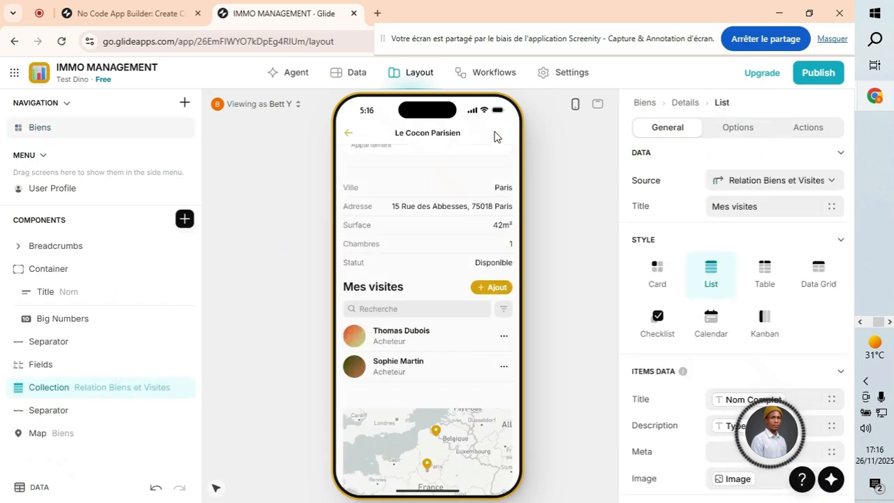
Check the saved visit date, then open Villa Provençale and view its visit's details.
click(423, 372)
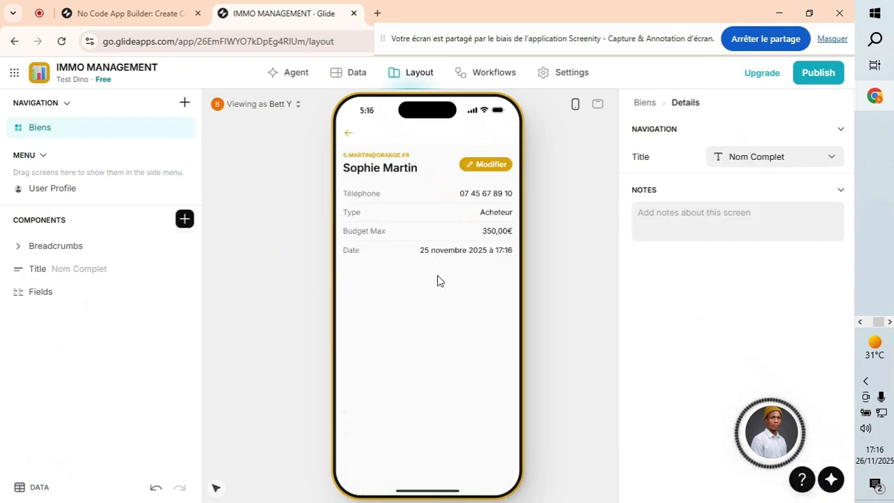
click(348, 133)
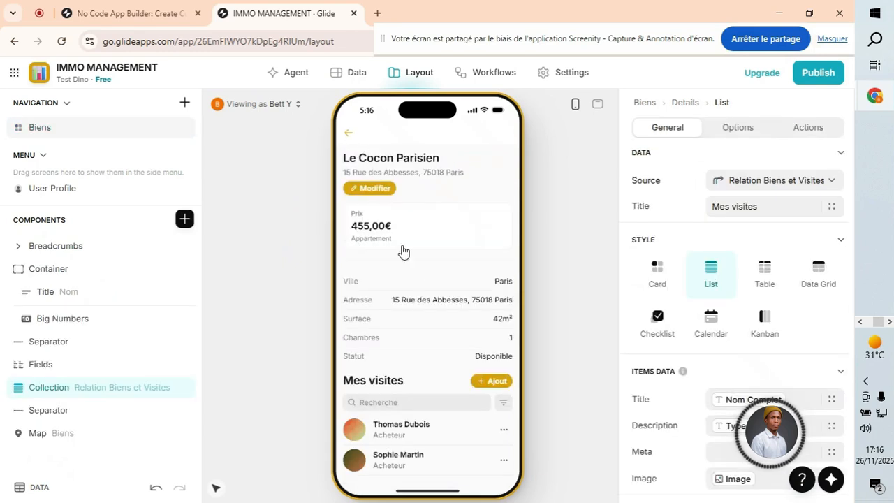
scroll(435, 295, down, 3)
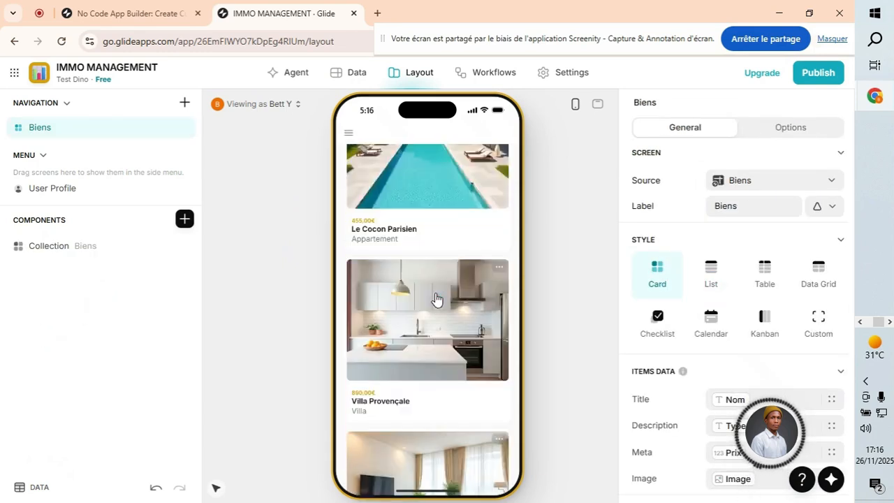
click(417, 269)
scroll(421, 279, down, 5)
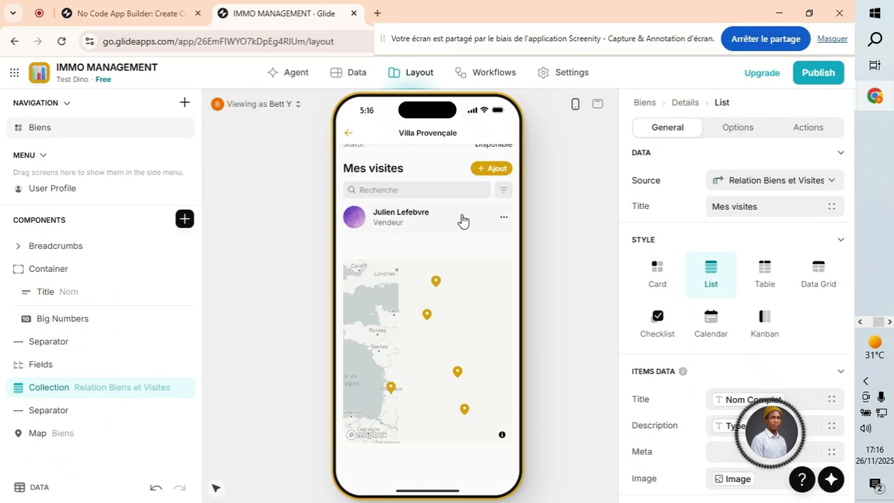
click(462, 219)
click(348, 134)
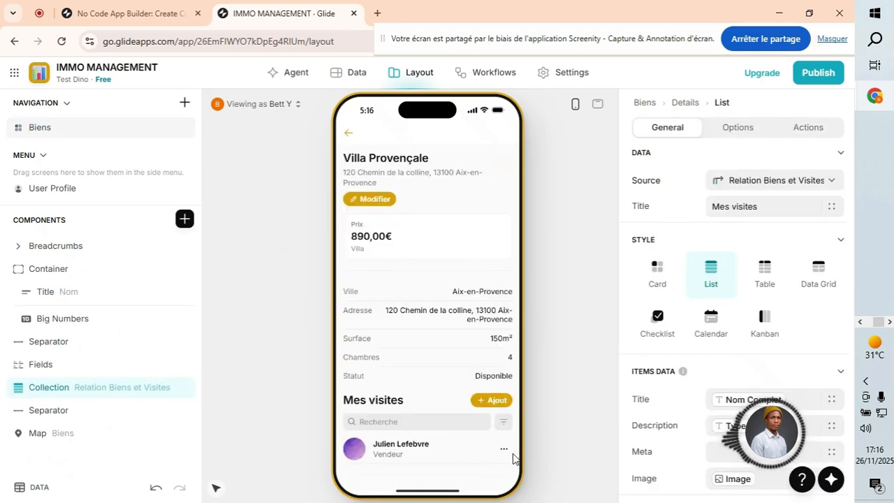
Edit the Villa Provençale visit's Date to 27/11/2025 17:17 and save it.
scroll(505, 450, down, 1)
click(504, 354)
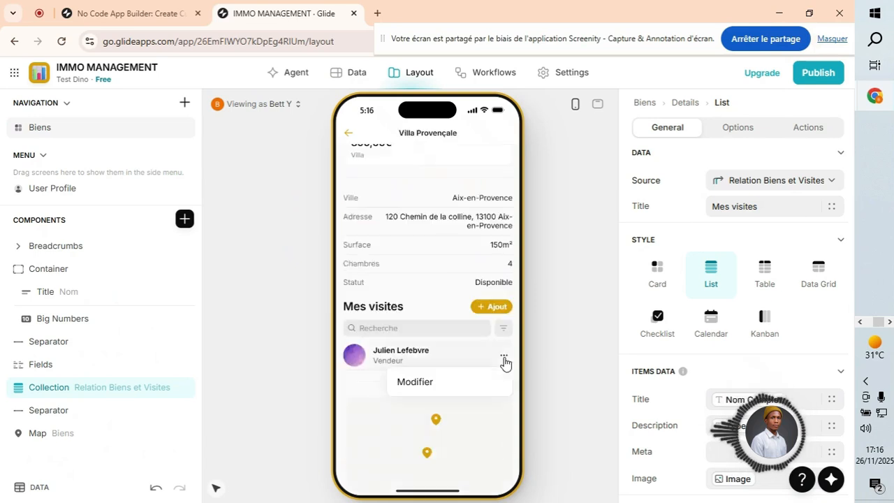
click(445, 384)
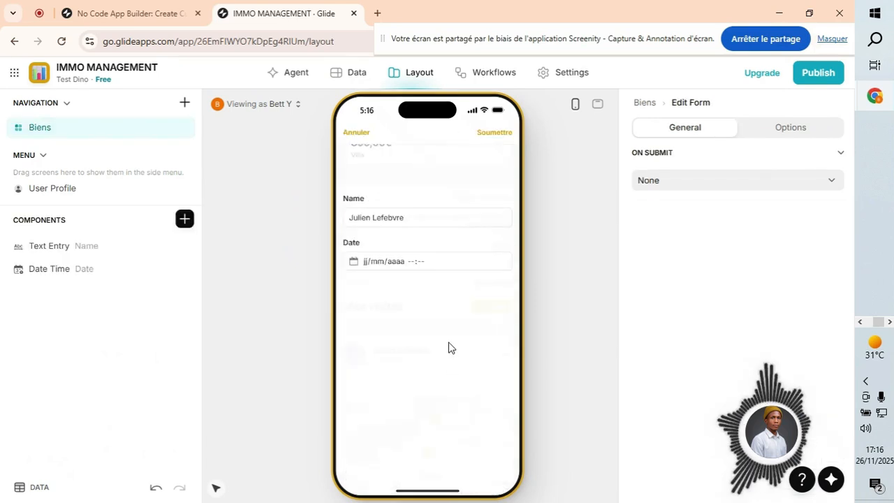
click(400, 218)
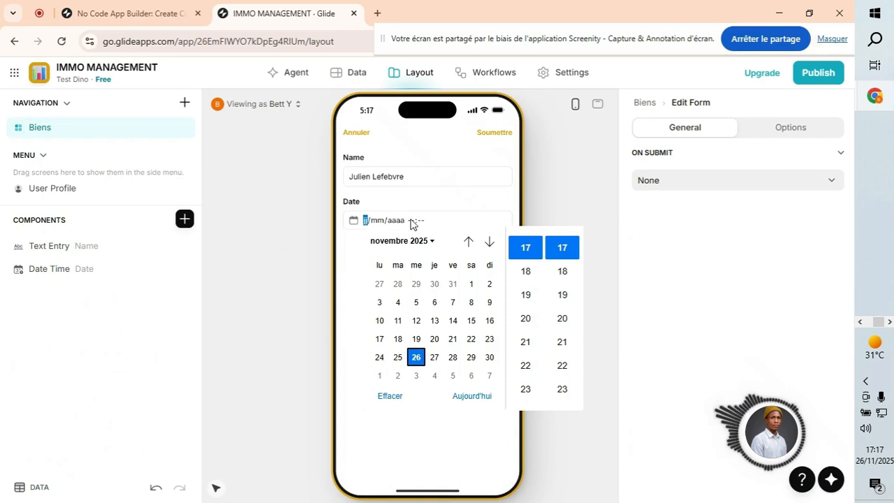
click(435, 358)
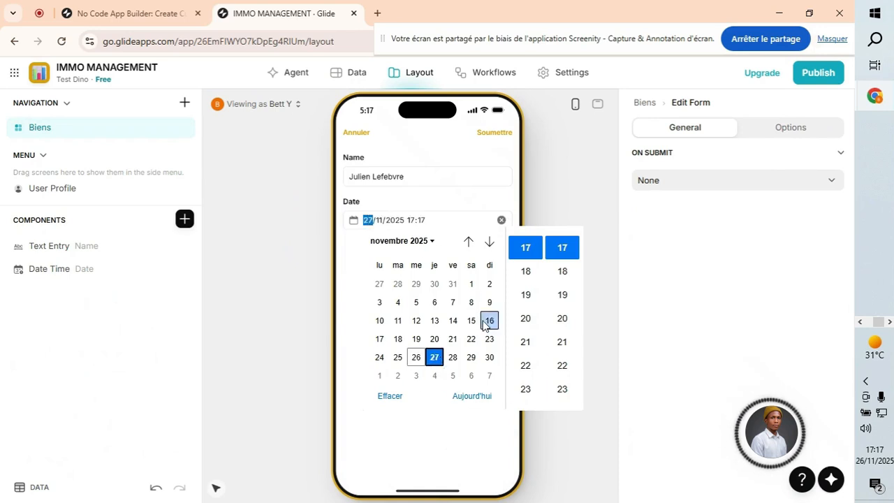
click(443, 207)
click(491, 136)
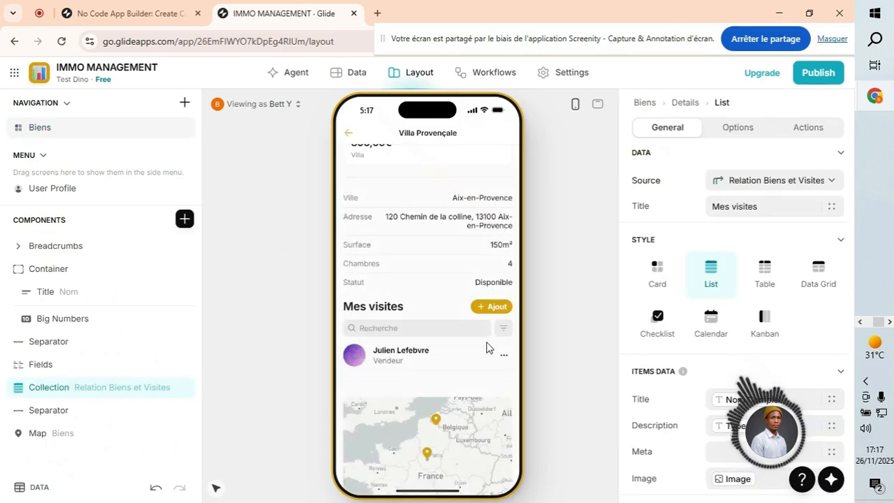
Confirm the new date and its filter choice, then return to the Biens list.
click(415, 361)
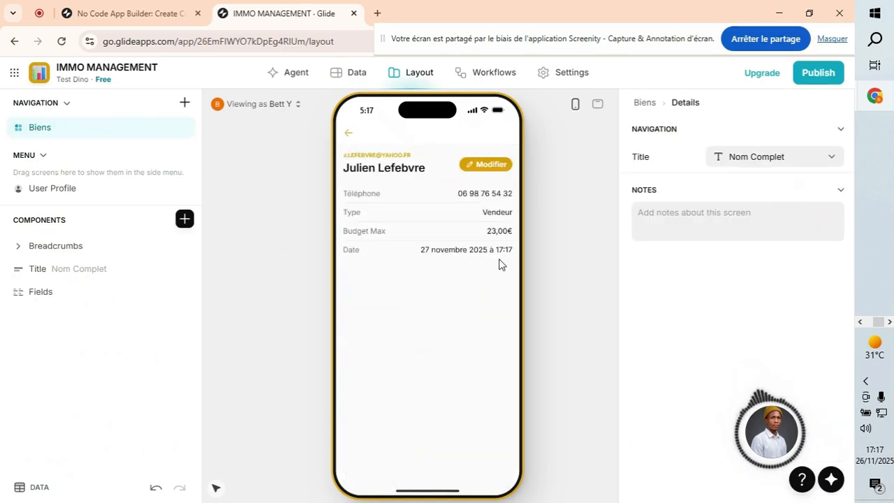
click(351, 134)
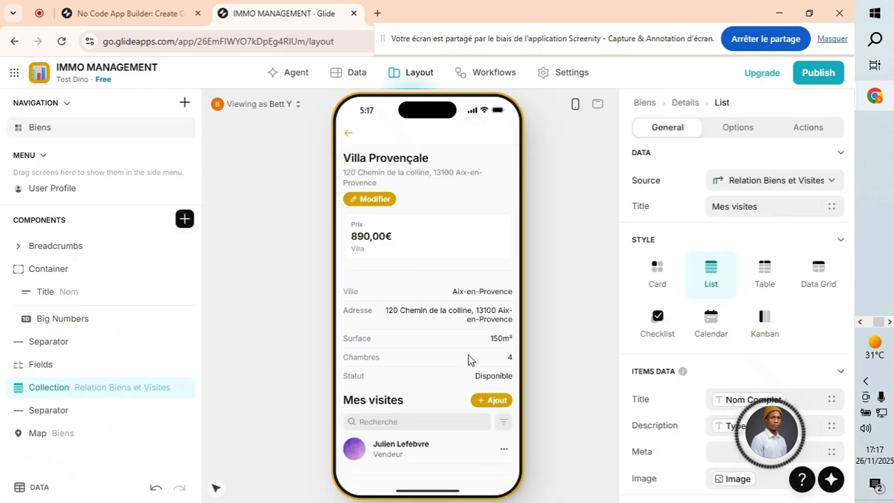
click(503, 422)
click(393, 163)
click(348, 133)
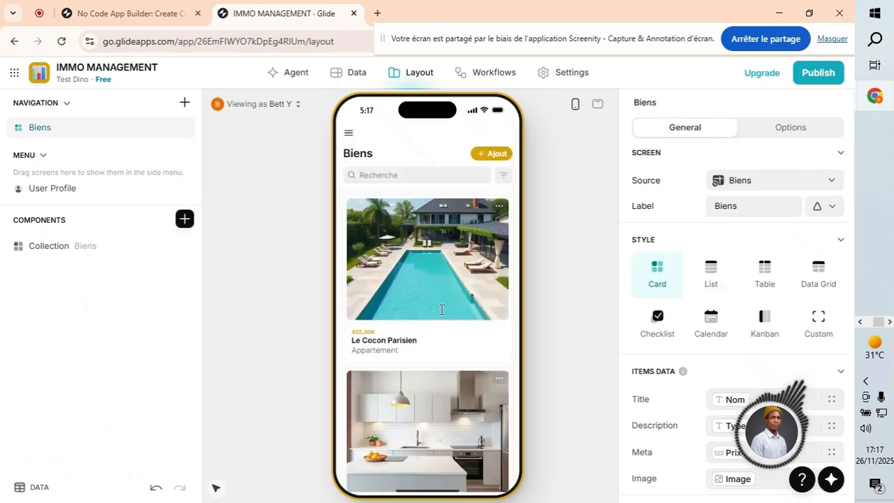
Open Le Cocon Parisien and filter Mes visites to visits dated 25 novembre.
click(472, 336)
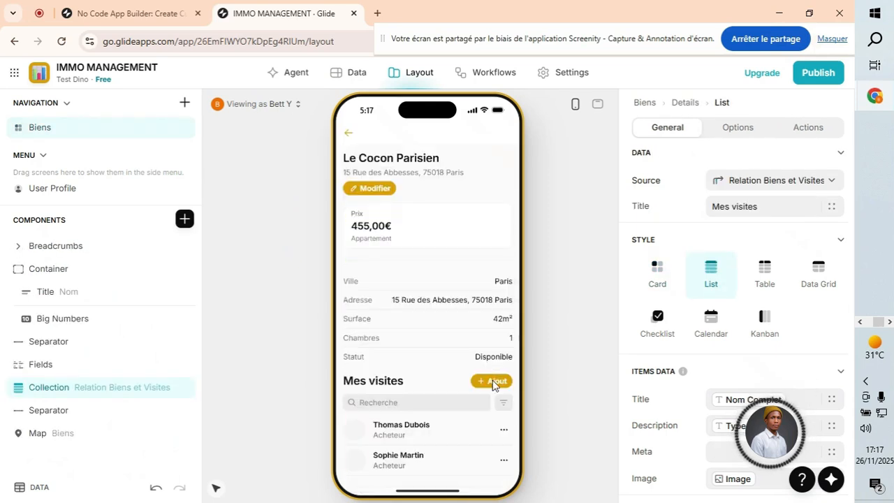
scroll(506, 412, down, 3)
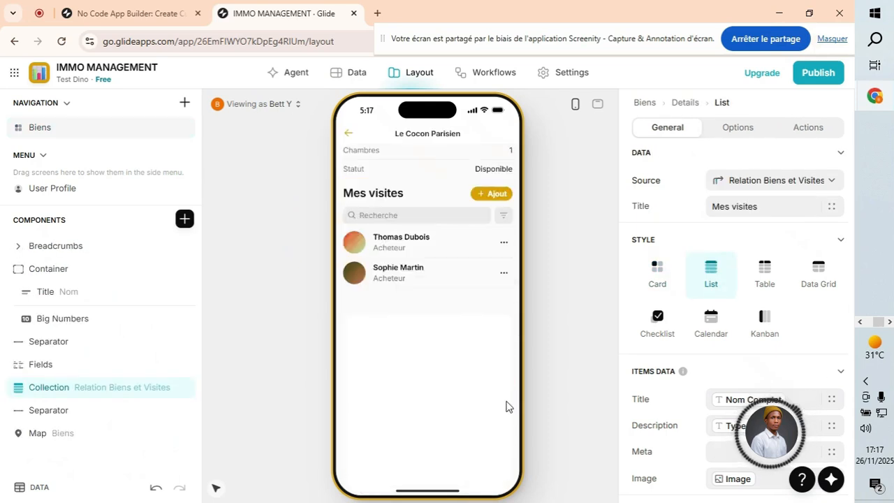
click(502, 217)
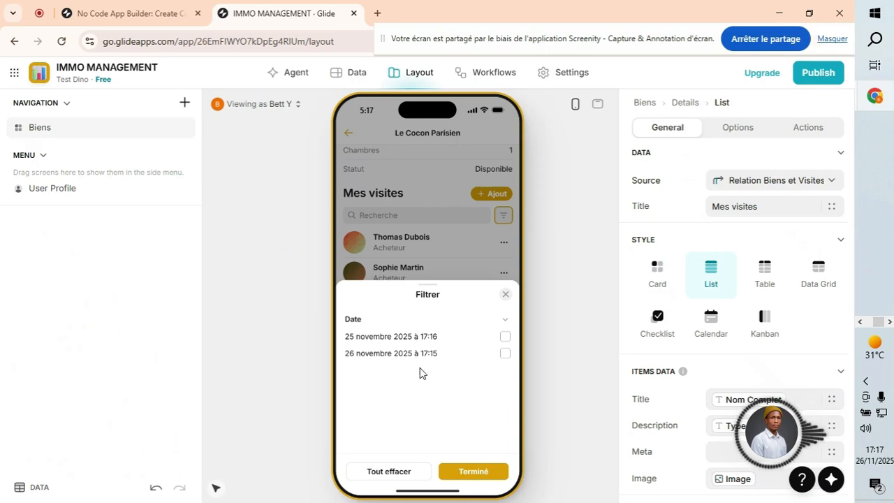
click(505, 338)
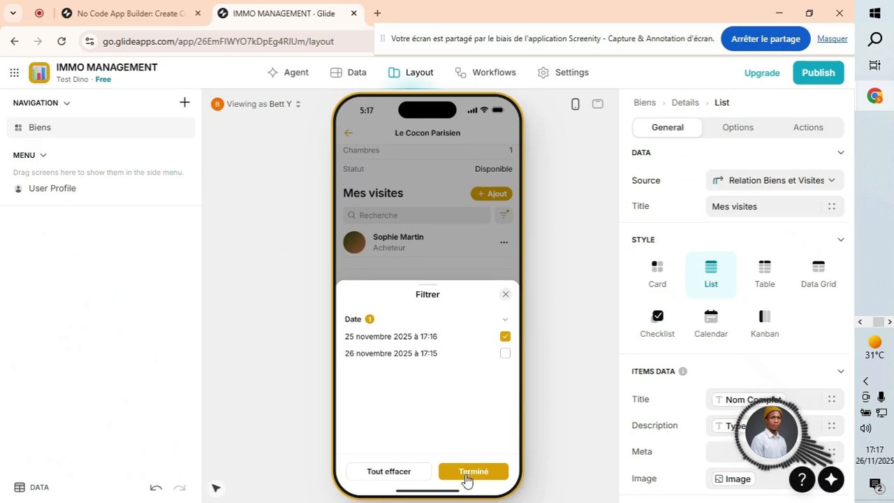
click(486, 475)
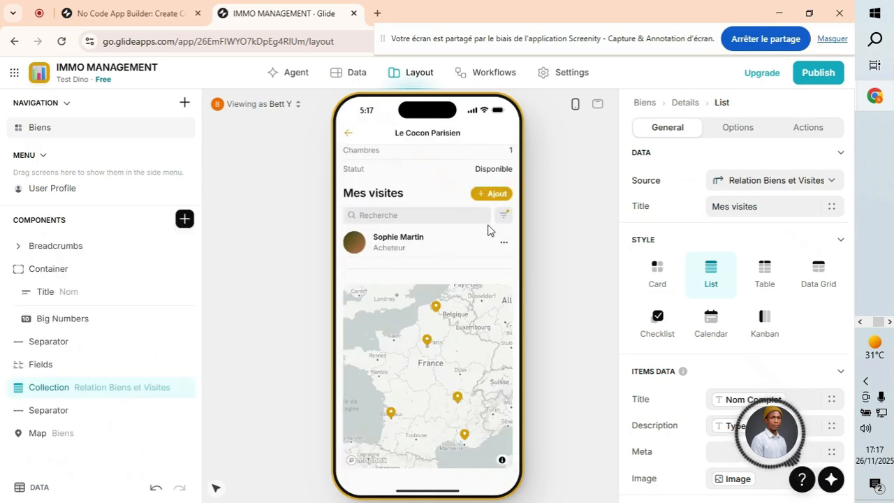
Add 26 novembre, then clear all date filters and return to the Biens data table.
click(504, 215)
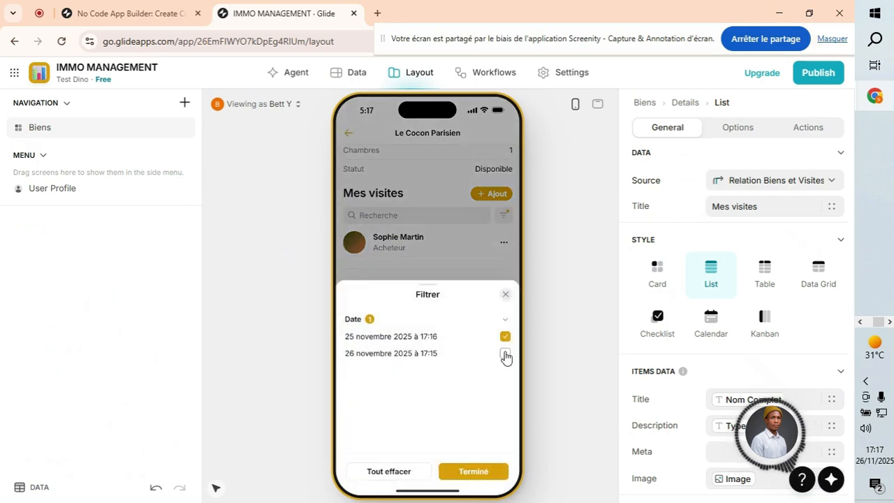
click(505, 353)
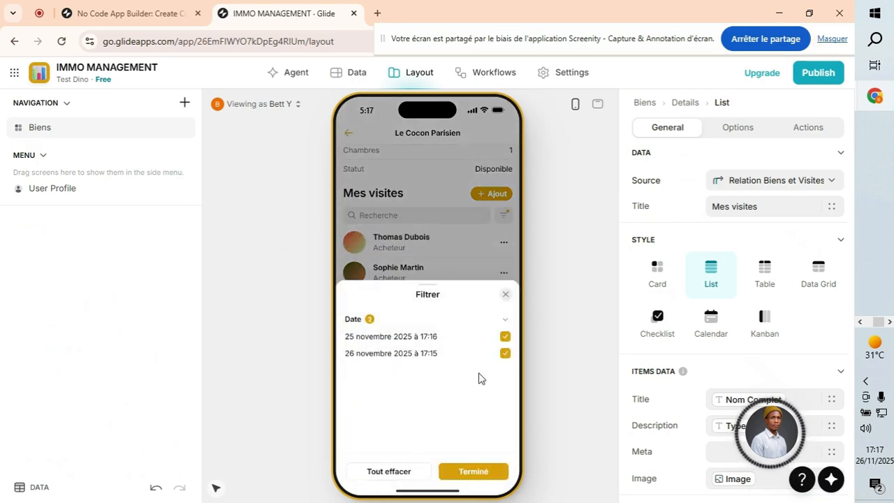
click(401, 471)
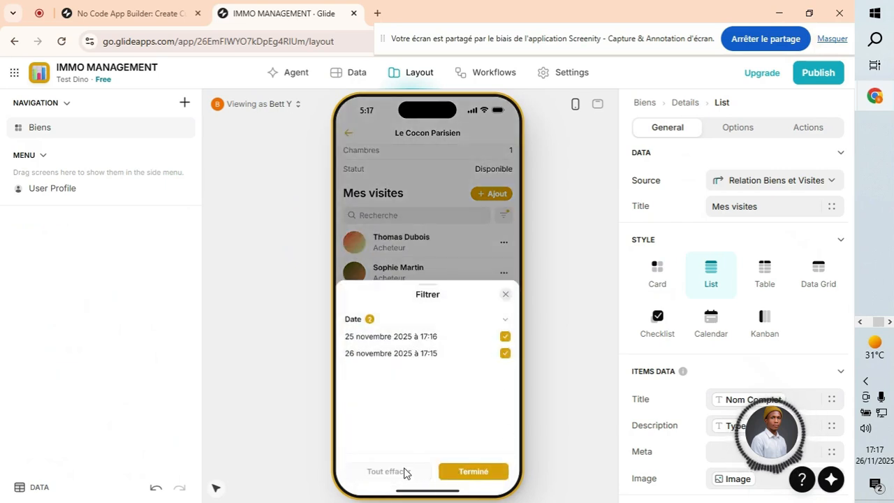
click(461, 475)
scroll(443, 255, up, 5)
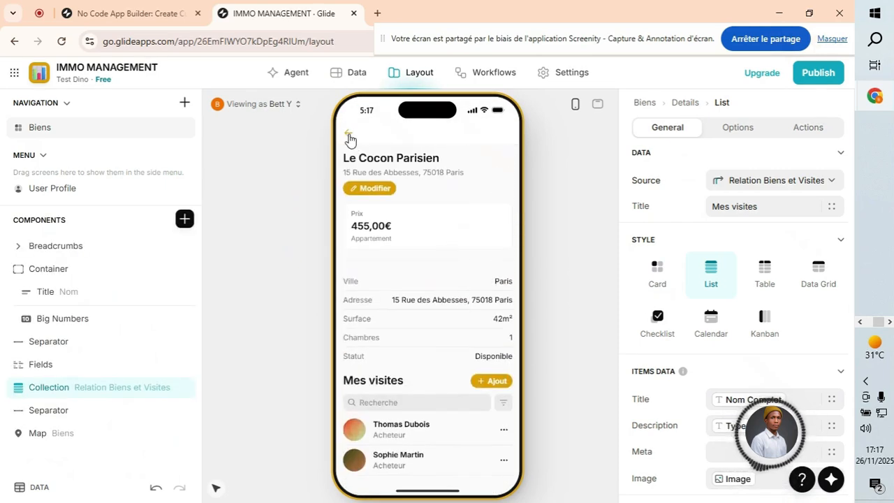
click(348, 134)
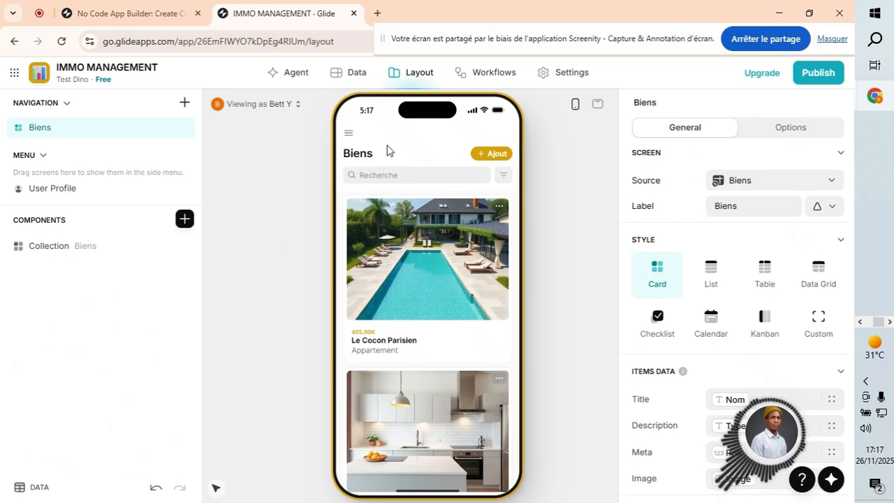
click(350, 74)
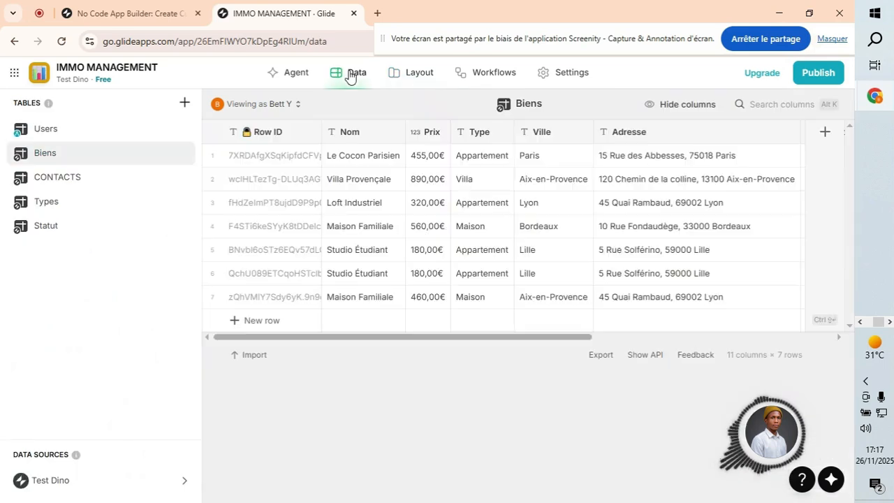
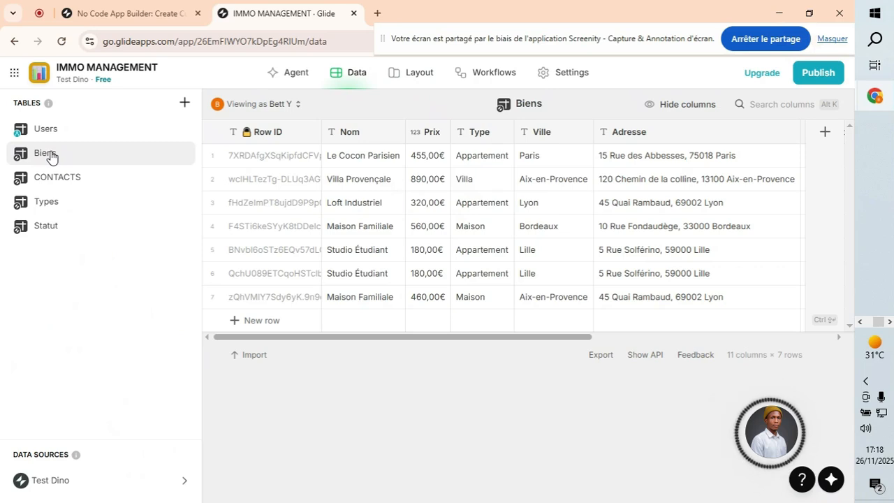
Switch to the Layout editor and preview the Le Cocon Parisien detail screen.
click(400, 78)
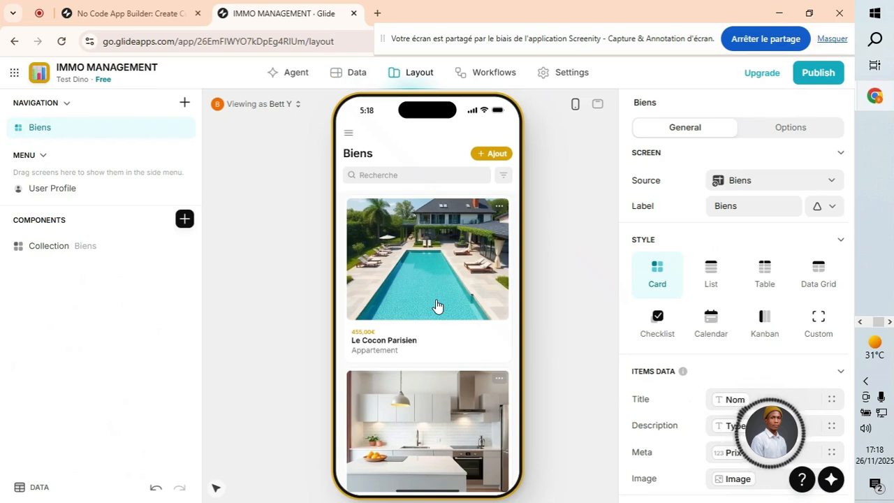
click(419, 277)
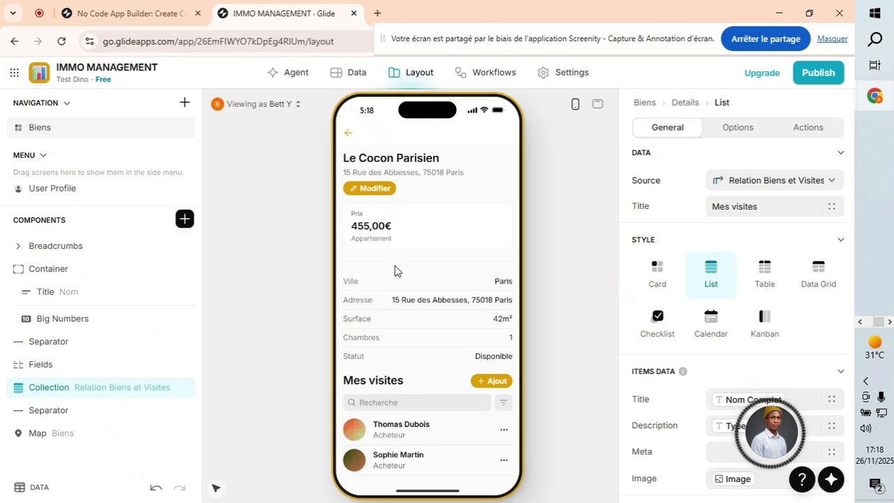
click(347, 133)
Scroll the Biens list and open the Studio Étudiant detail screen.
scroll(432, 305, down, 8)
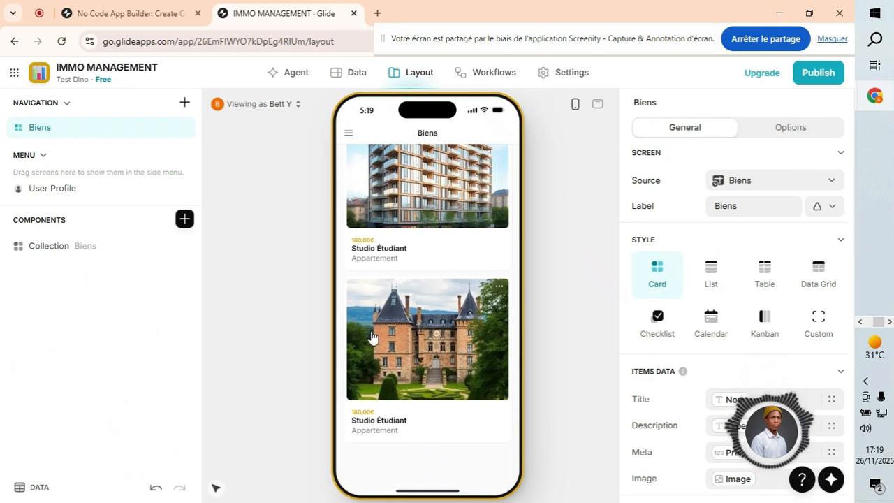
scroll(430, 293, up, 2)
scroll(426, 290, up, 3)
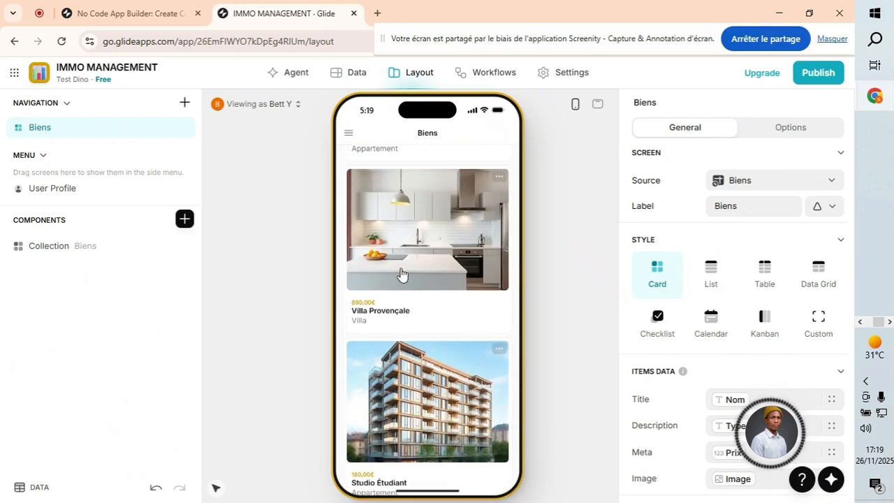
scroll(427, 280, down, 3)
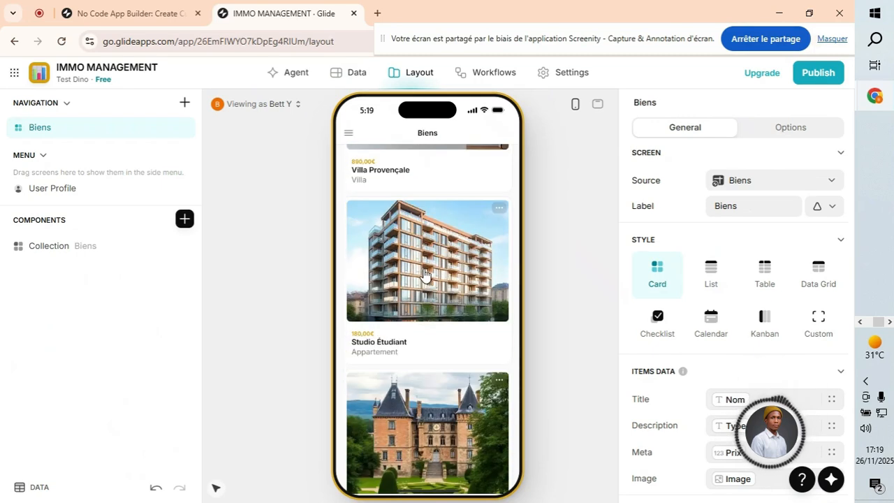
click(433, 331)
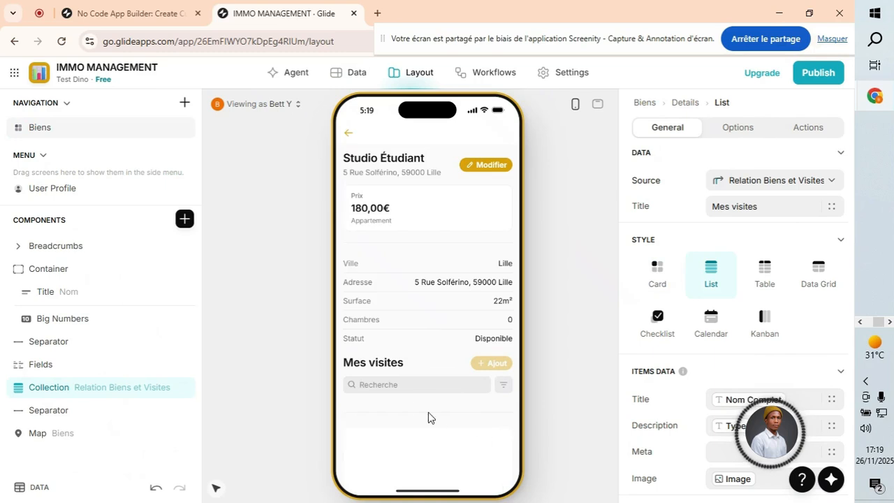
Open the add-visit form and enter the visitor's full name and phone number.
click(363, 276)
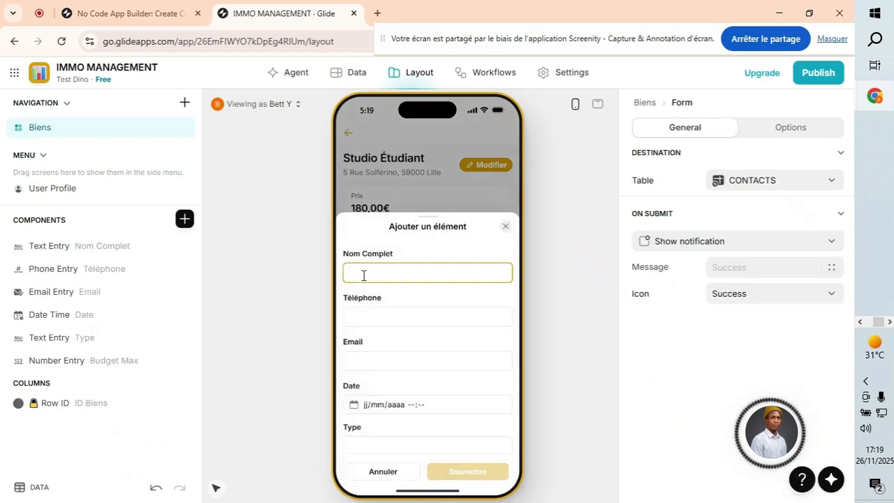
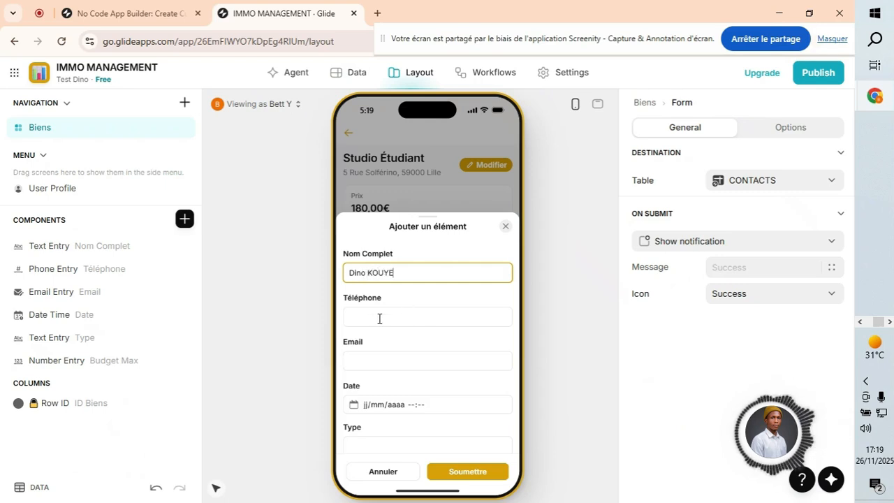
click(375, 318)
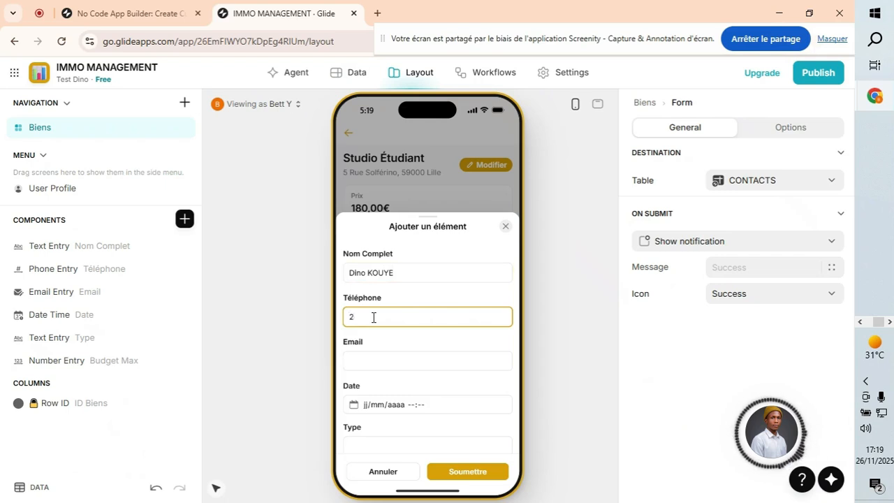
Fill in the visitor's e-mail and set the visit date to 27/11/2025.
click(394, 363)
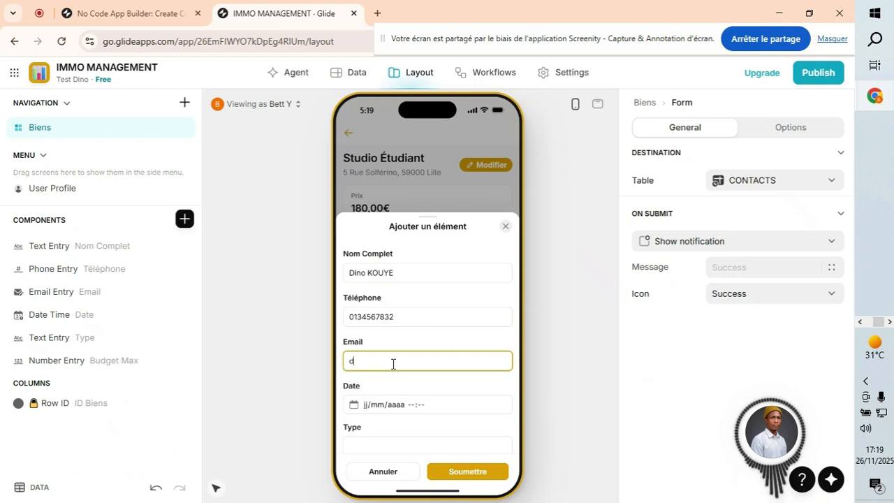
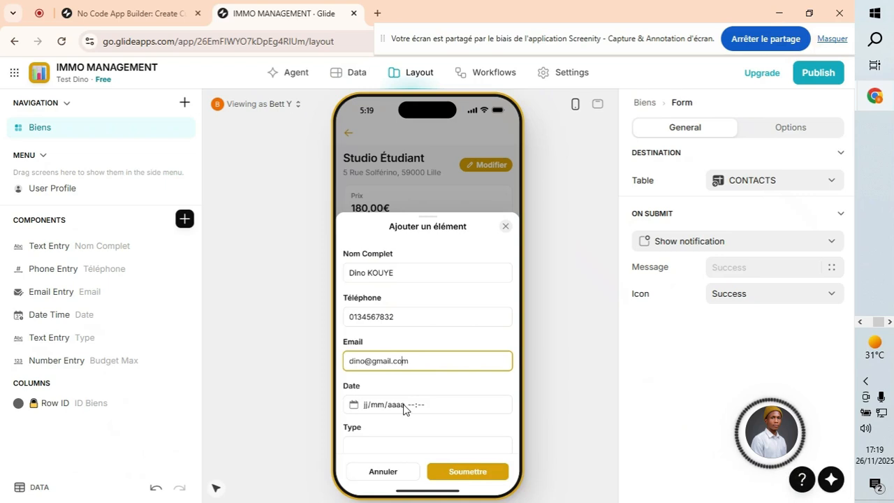
click(404, 405)
click(438, 347)
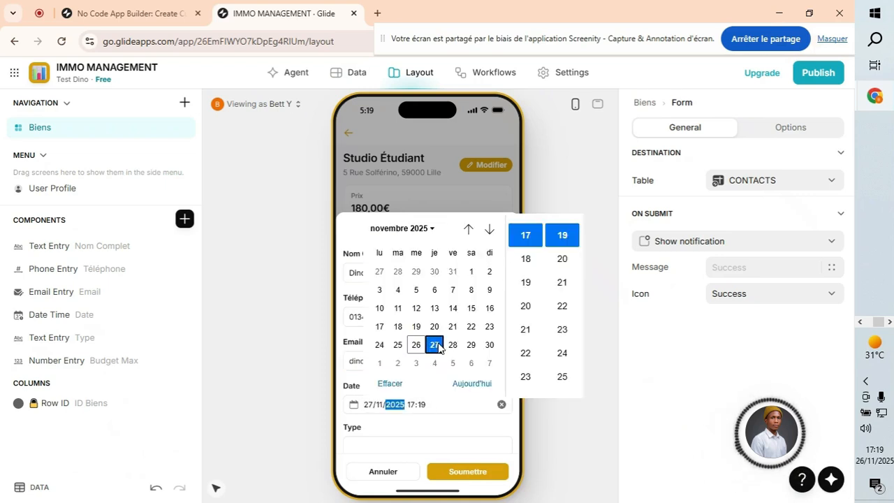
Set the visit type to Acheteur and the maximum budget to 350.
click(431, 441)
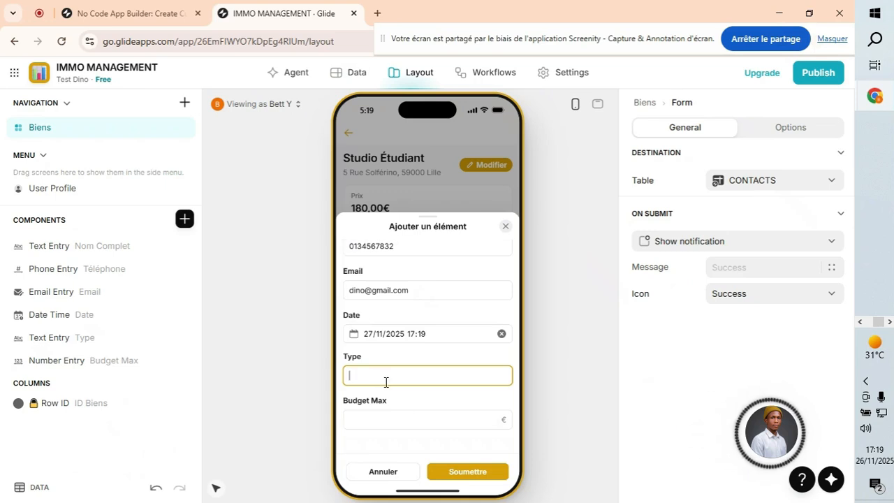
text(Ac)
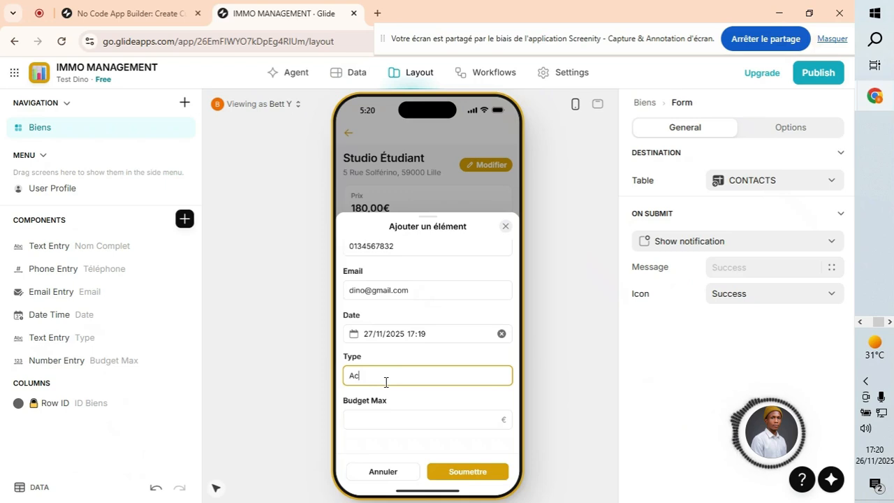
text(heteur)
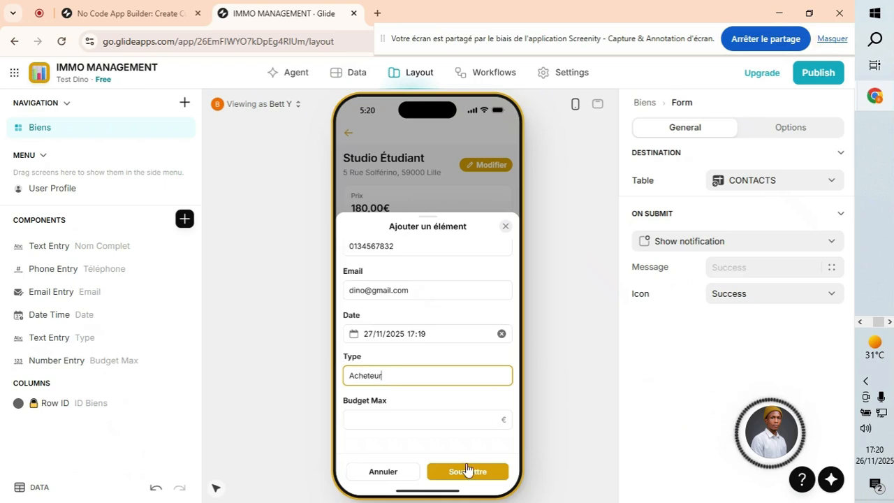
click(396, 415)
text(3)
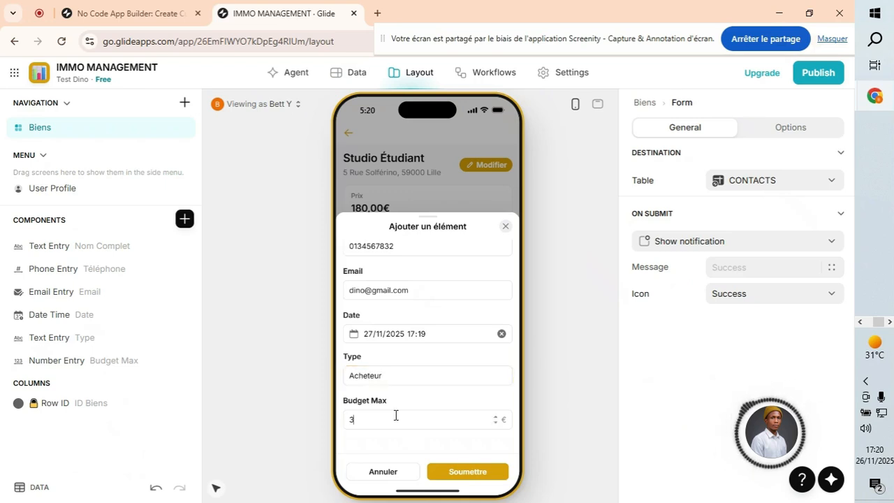
text(00)
key(BackSpace)
key(BackSpace)
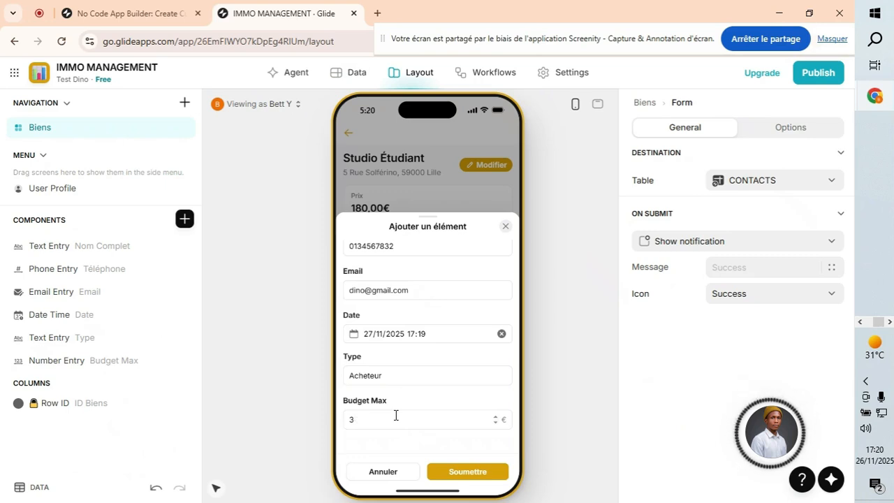
text(500)
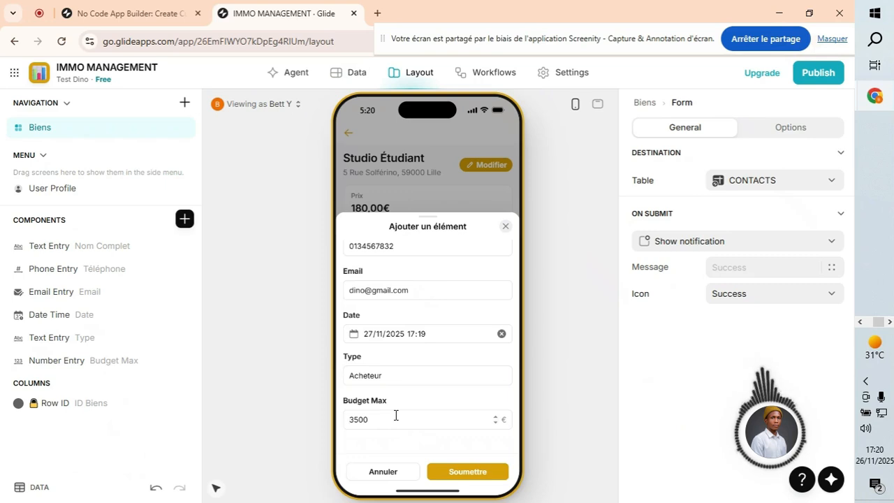
key(BackSpace)
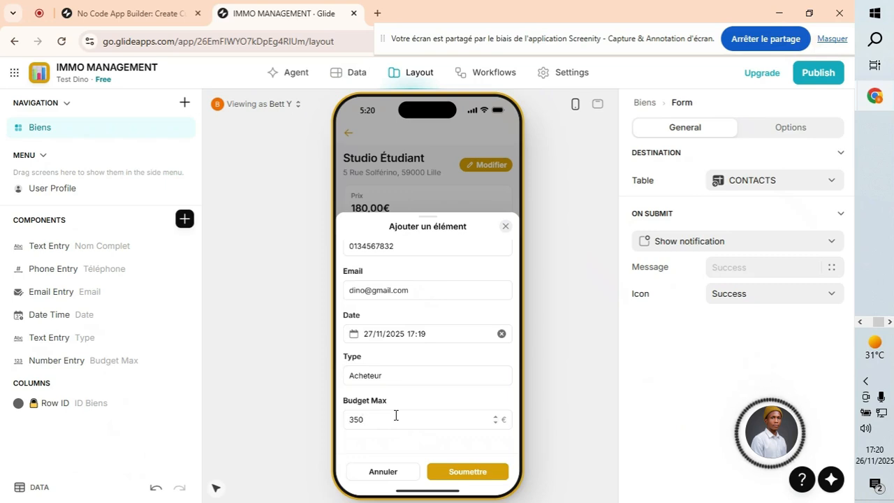
key(BackSpace)
key(BackSpace)
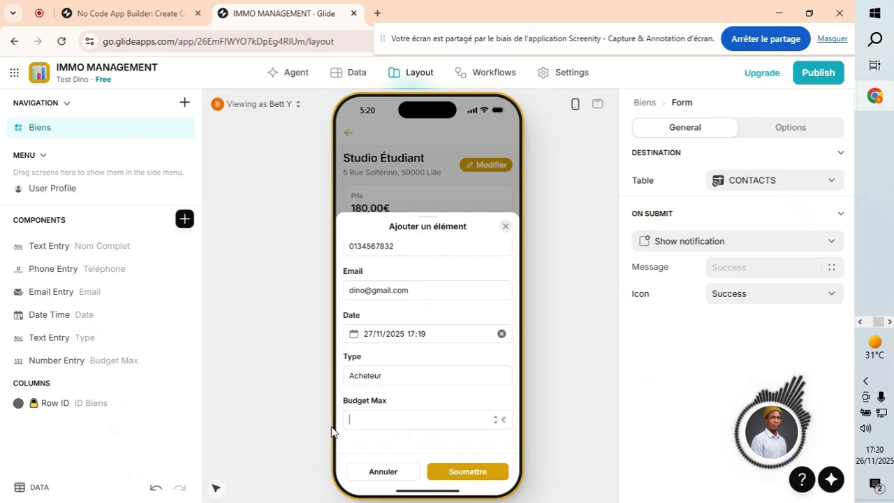
text(50)
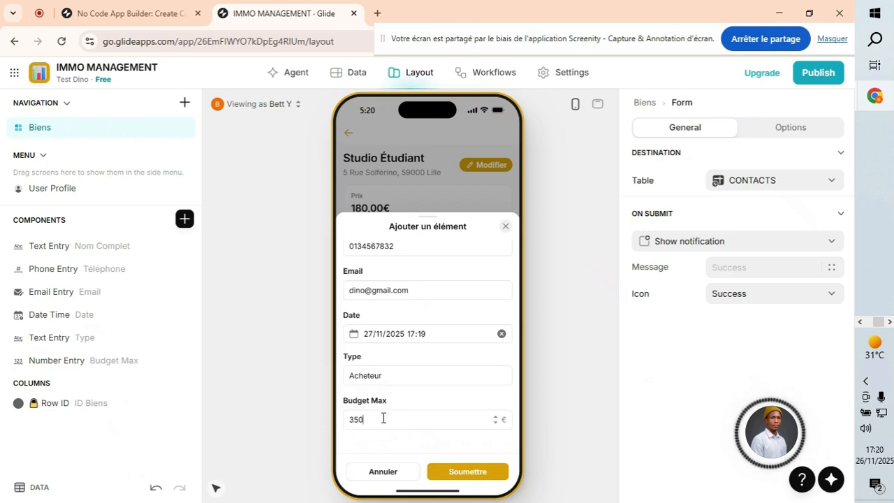
Submit the new visit from the Ajouter un élément form.
scroll(404, 370, up, 2)
scroll(472, 455, down, 2)
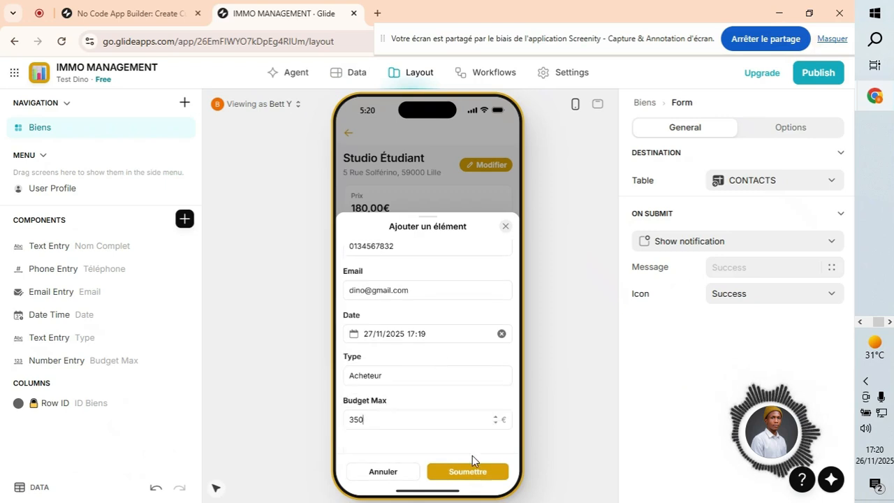
click(469, 472)
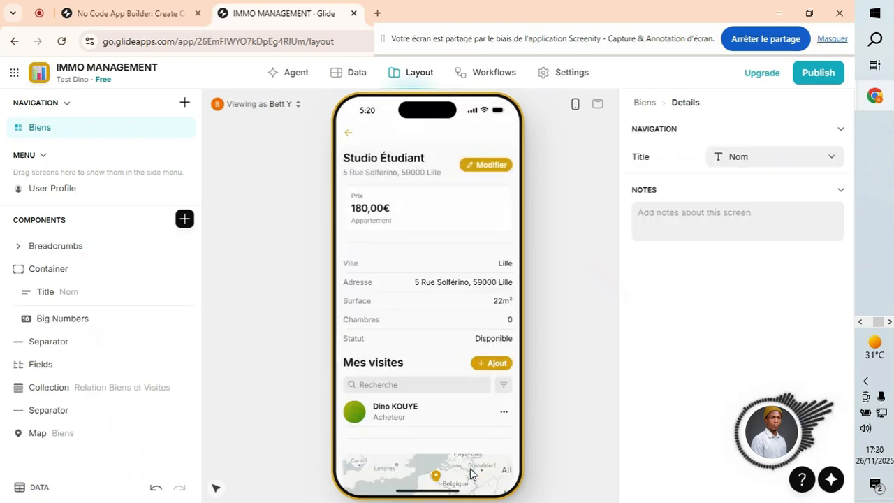
Check the new Acheteur visit's details, then preview Studio Étudiant in desktop layout.
scroll(421, 375, down, 2)
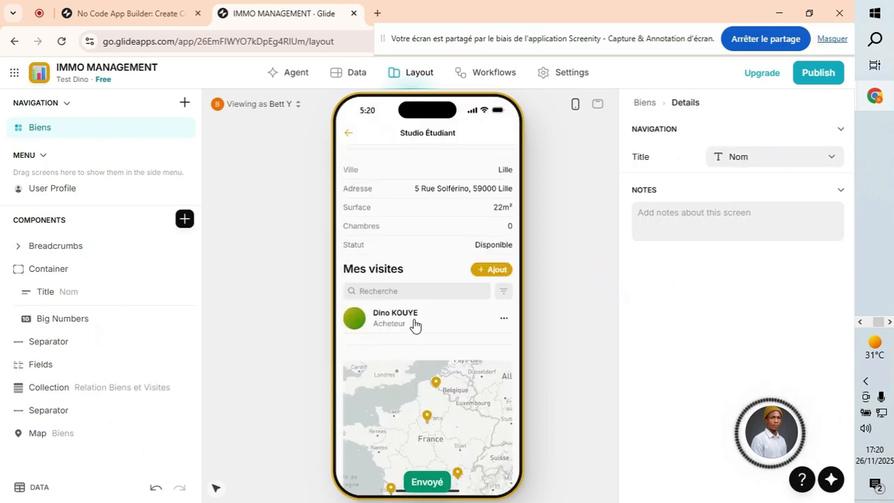
click(439, 319)
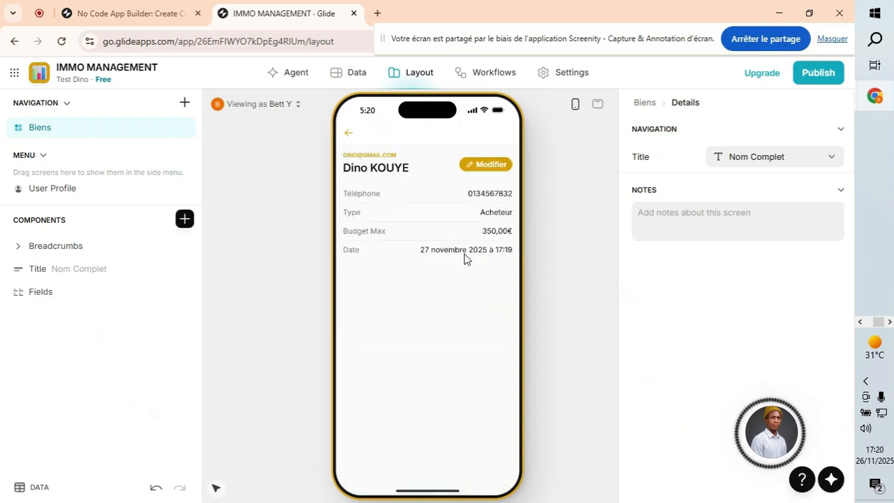
click(350, 133)
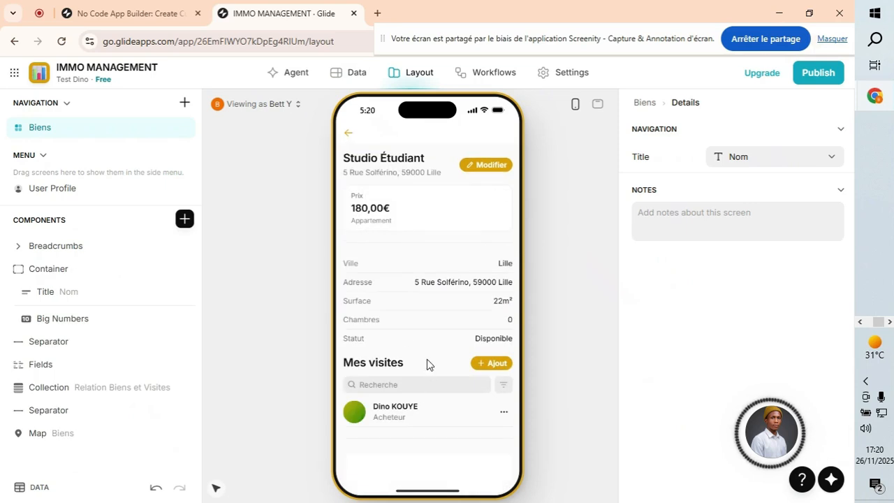
click(598, 106)
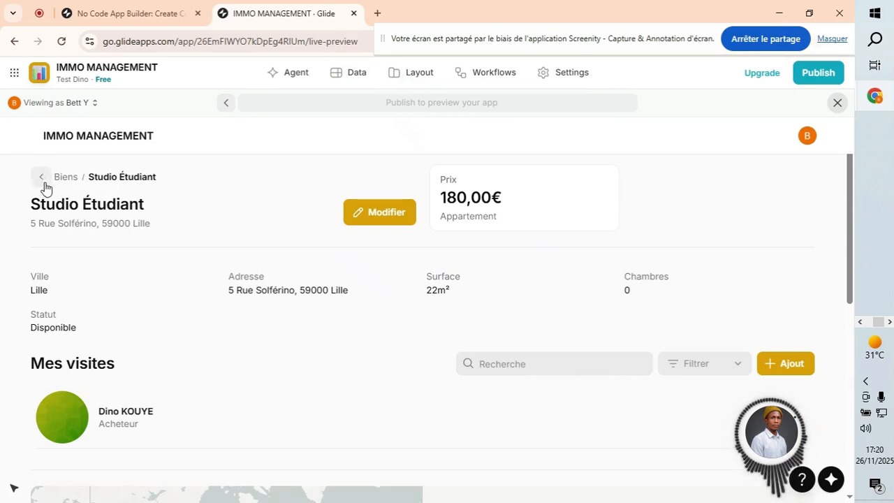
Open the app Settings and go to the Appearance section.
click(561, 76)
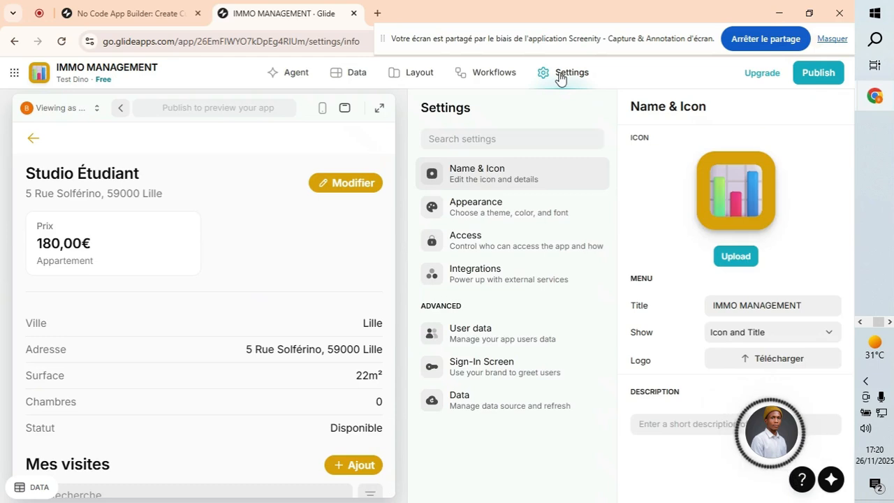
click(539, 217)
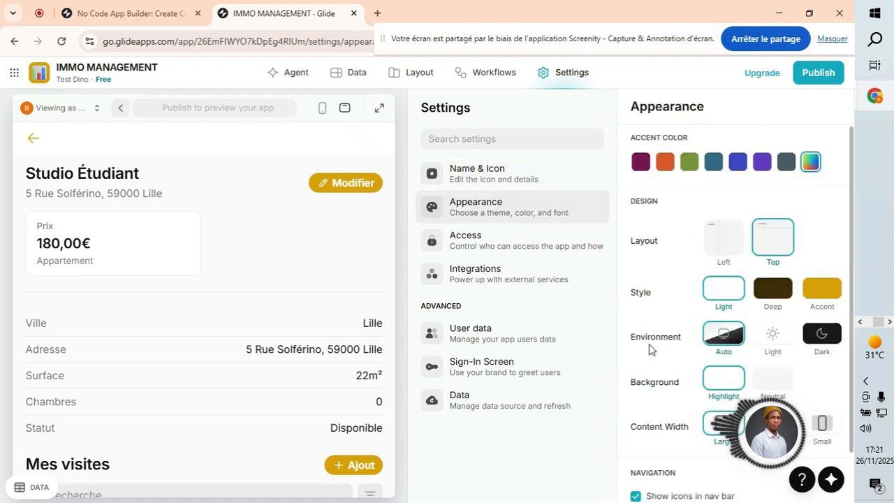
Try Accent before keeping Light style, set environment to Light, then view Name & Icon.
click(818, 294)
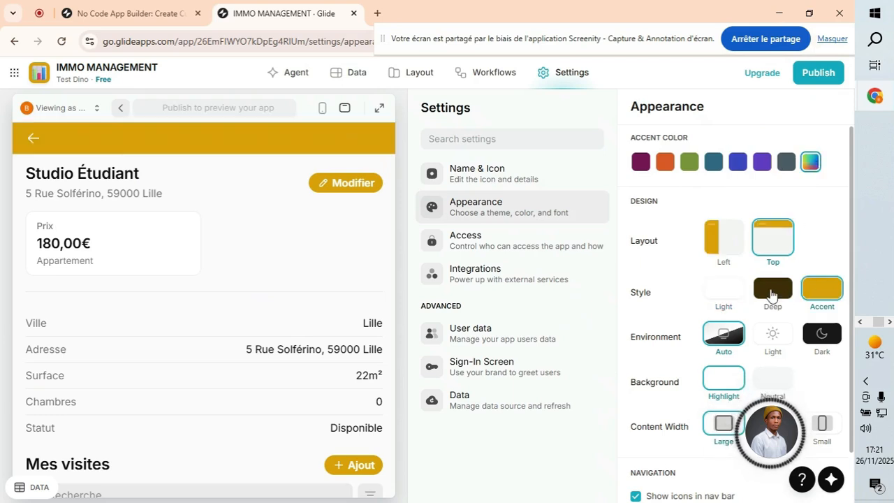
click(725, 293)
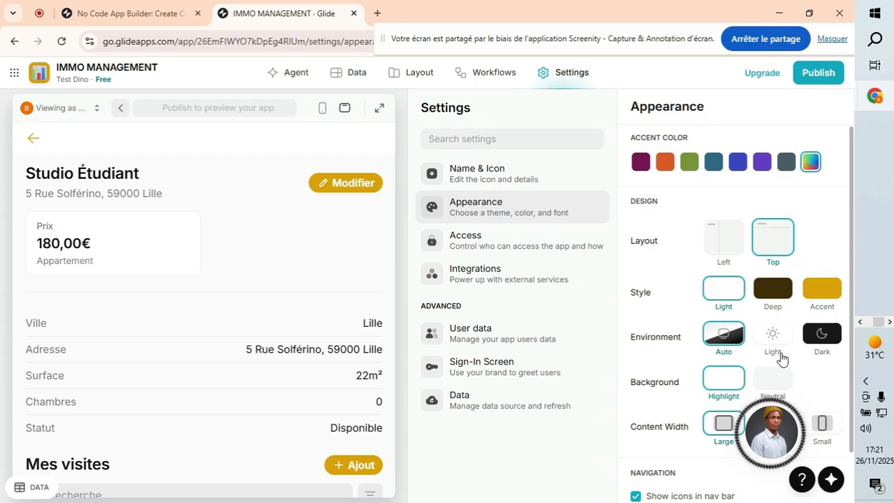
click(821, 341)
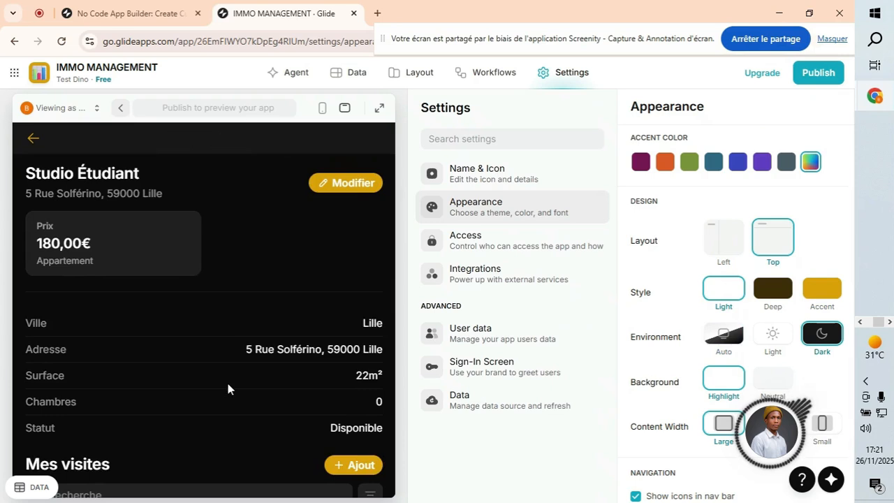
scroll(228, 384, down, 5)
scroll(310, 201, down, 1)
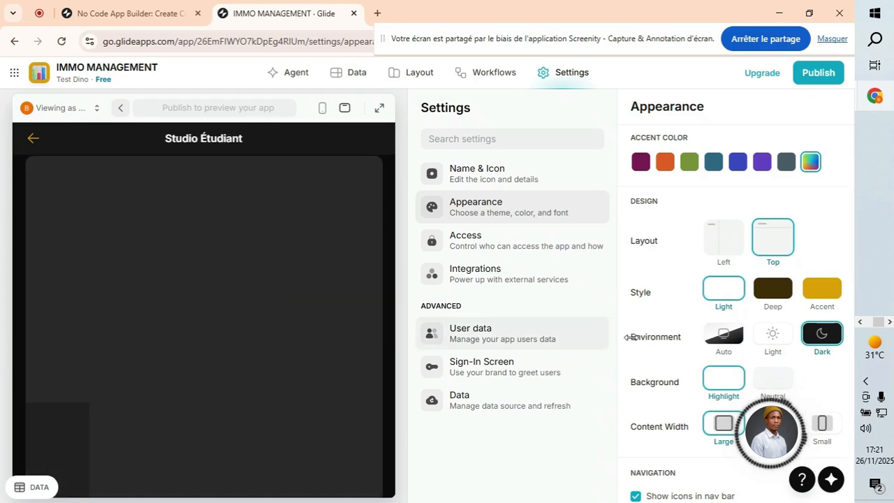
click(766, 338)
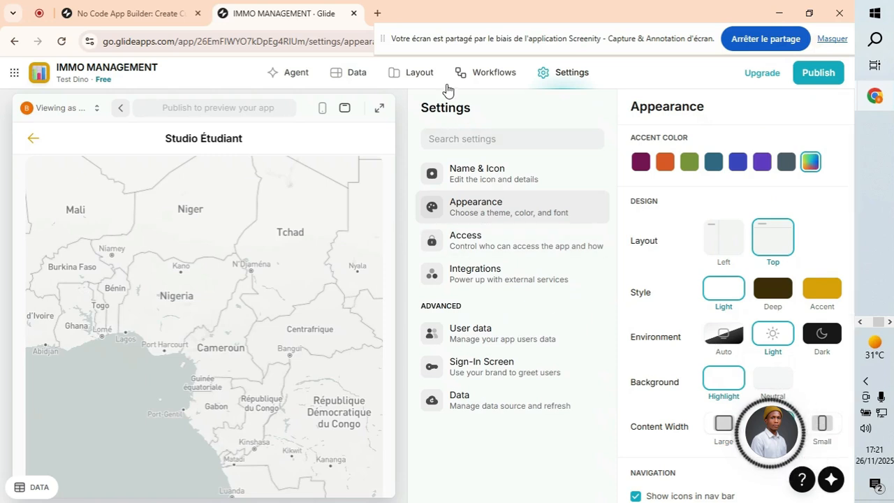
click(473, 183)
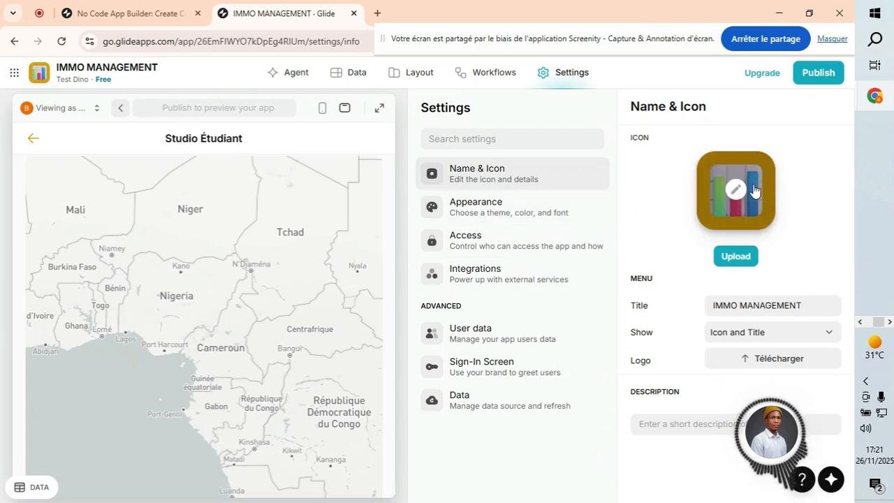
Review the Access settings and start publishing the app.
click(517, 241)
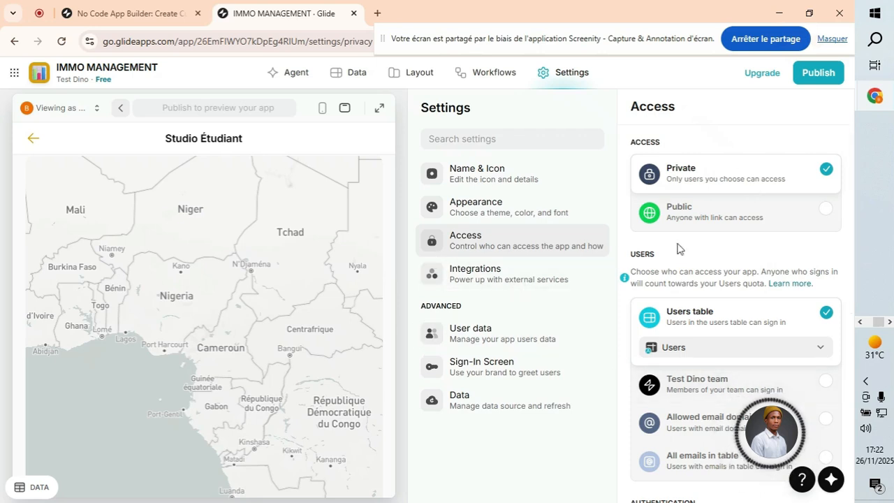
click(817, 73)
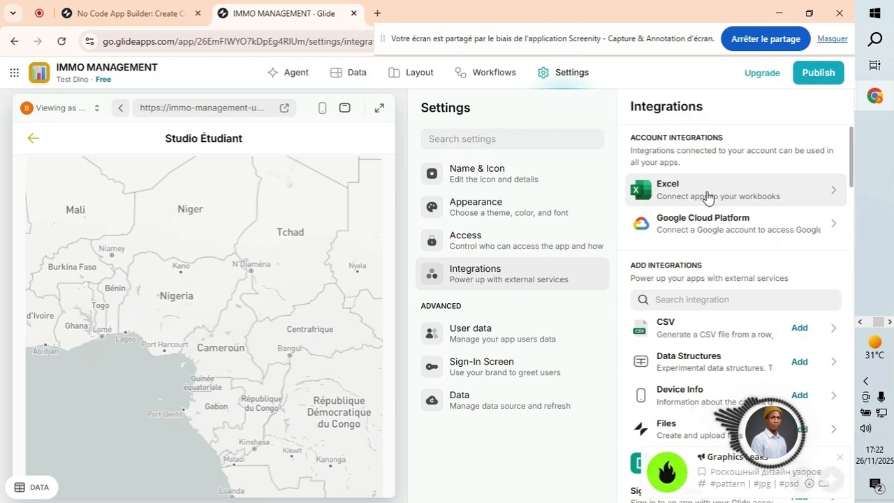
Scroll through the Integrations list to review the available integrations.
scroll(698, 331, down, 5)
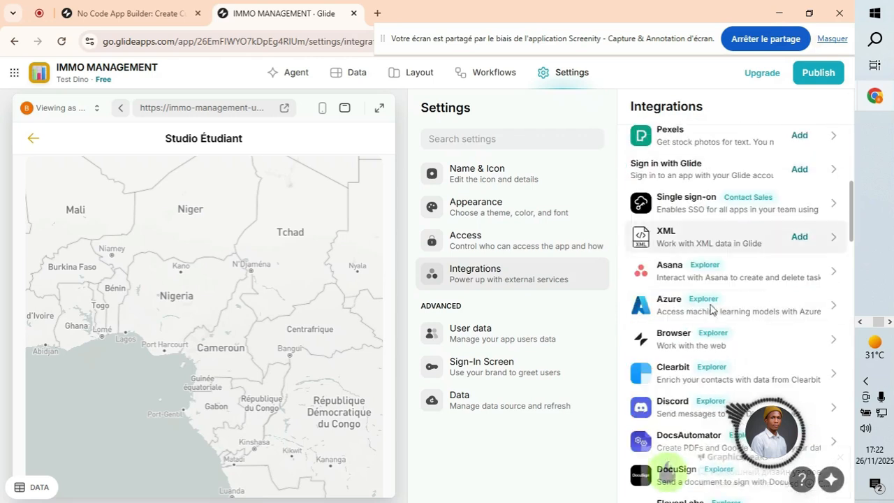
scroll(686, 308, down, 7)
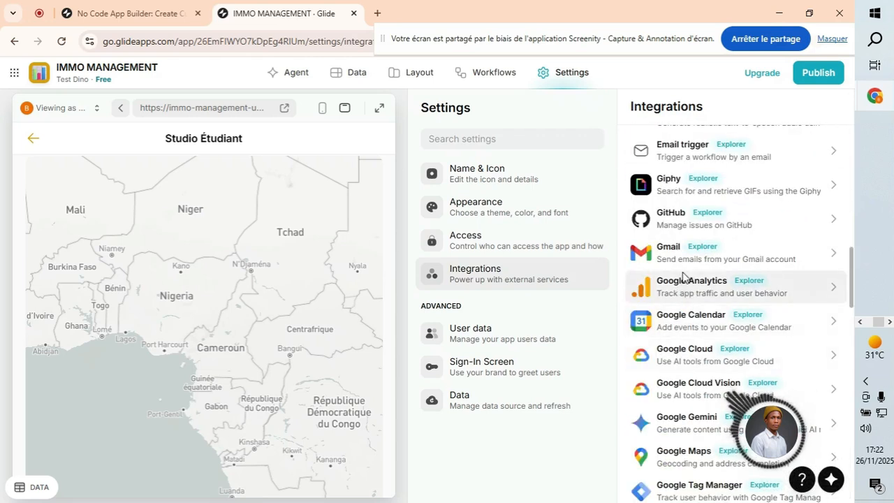
scroll(687, 313, down, 2)
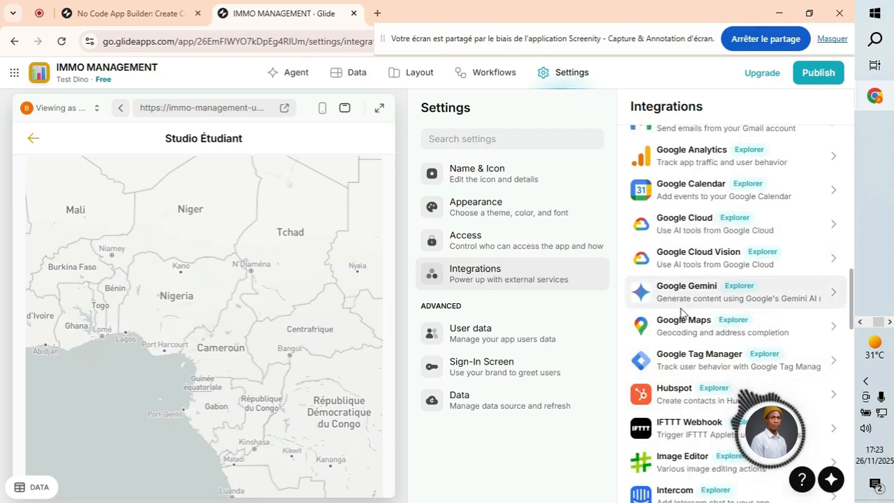
scroll(692, 381, down, 2)
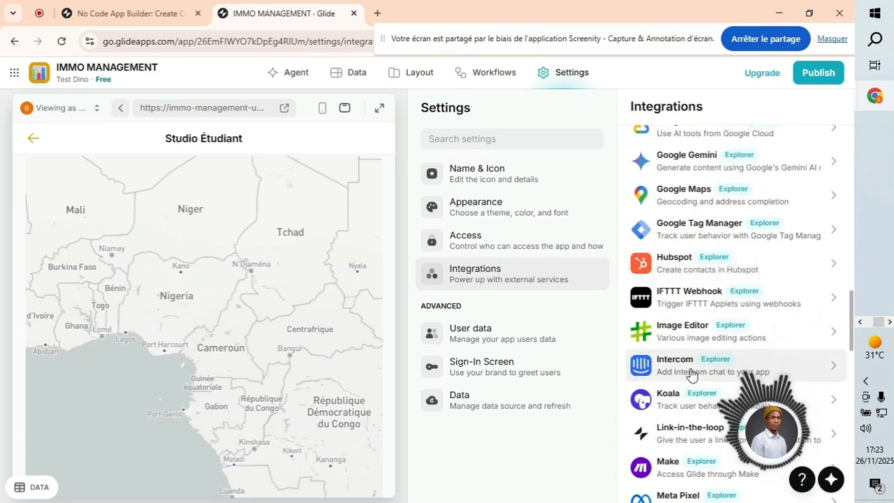
scroll(691, 389, down, 2)
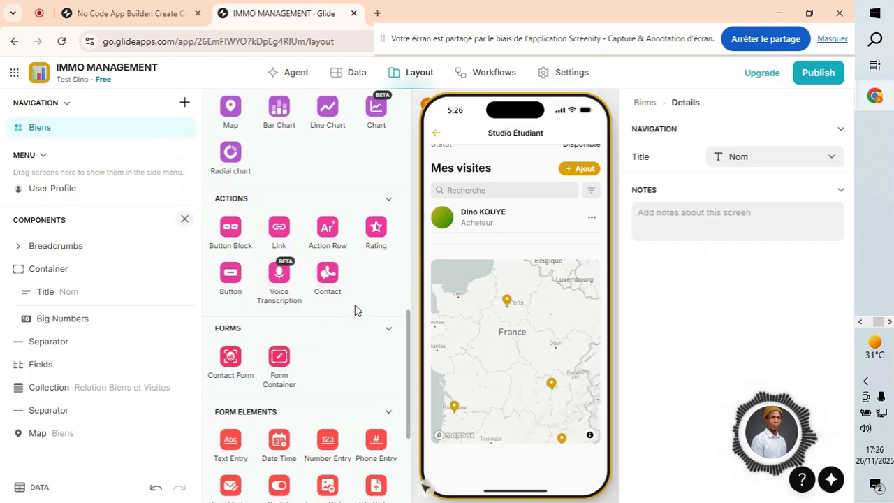
scroll(357, 328, up, 5)
scroll(356, 342, up, 5)
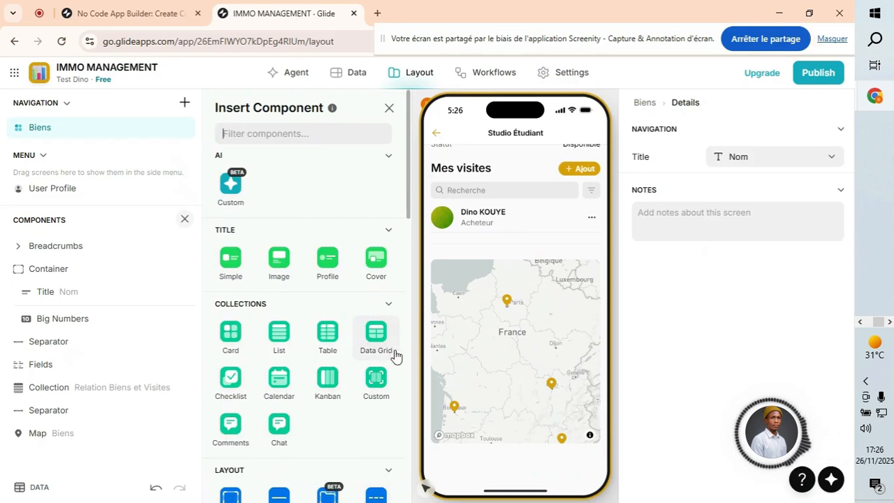
scroll(493, 364, up, 2)
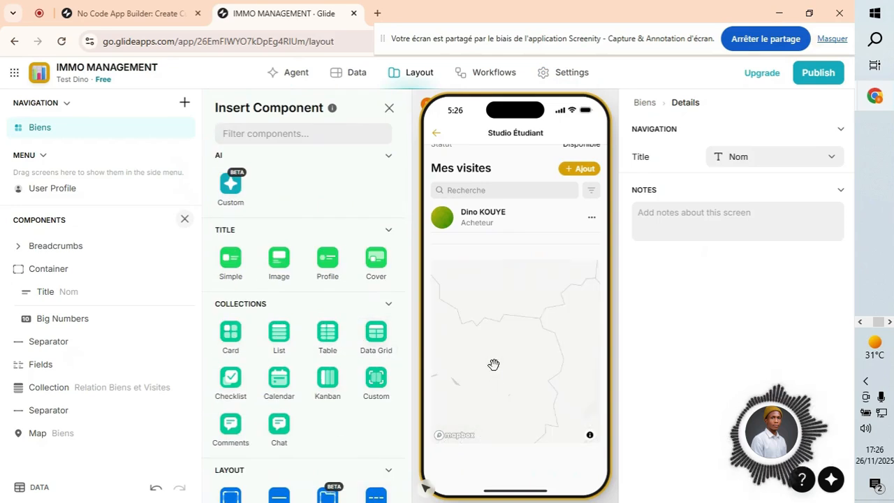